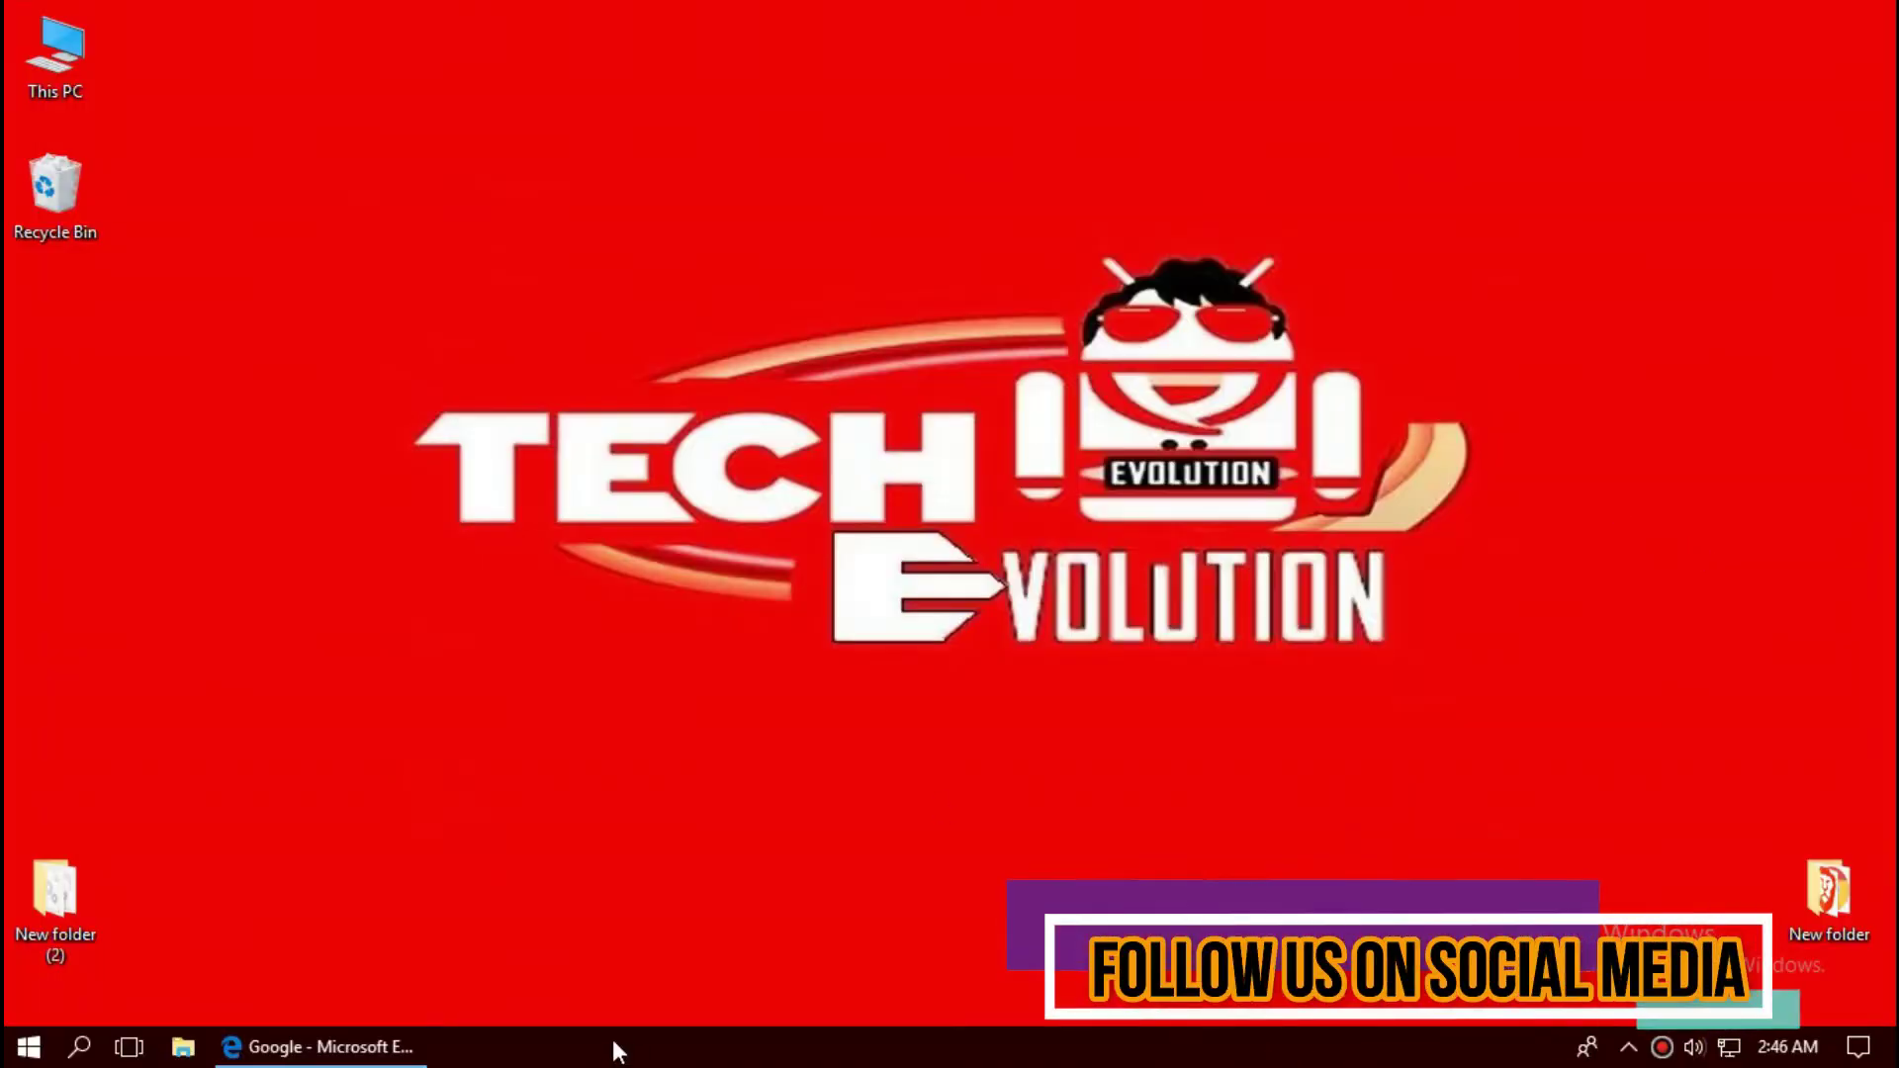
- Search Google for zlib1.dll and open the DLL-files.com result
{"action": "left_click", "coordinate": [412, 1033]}
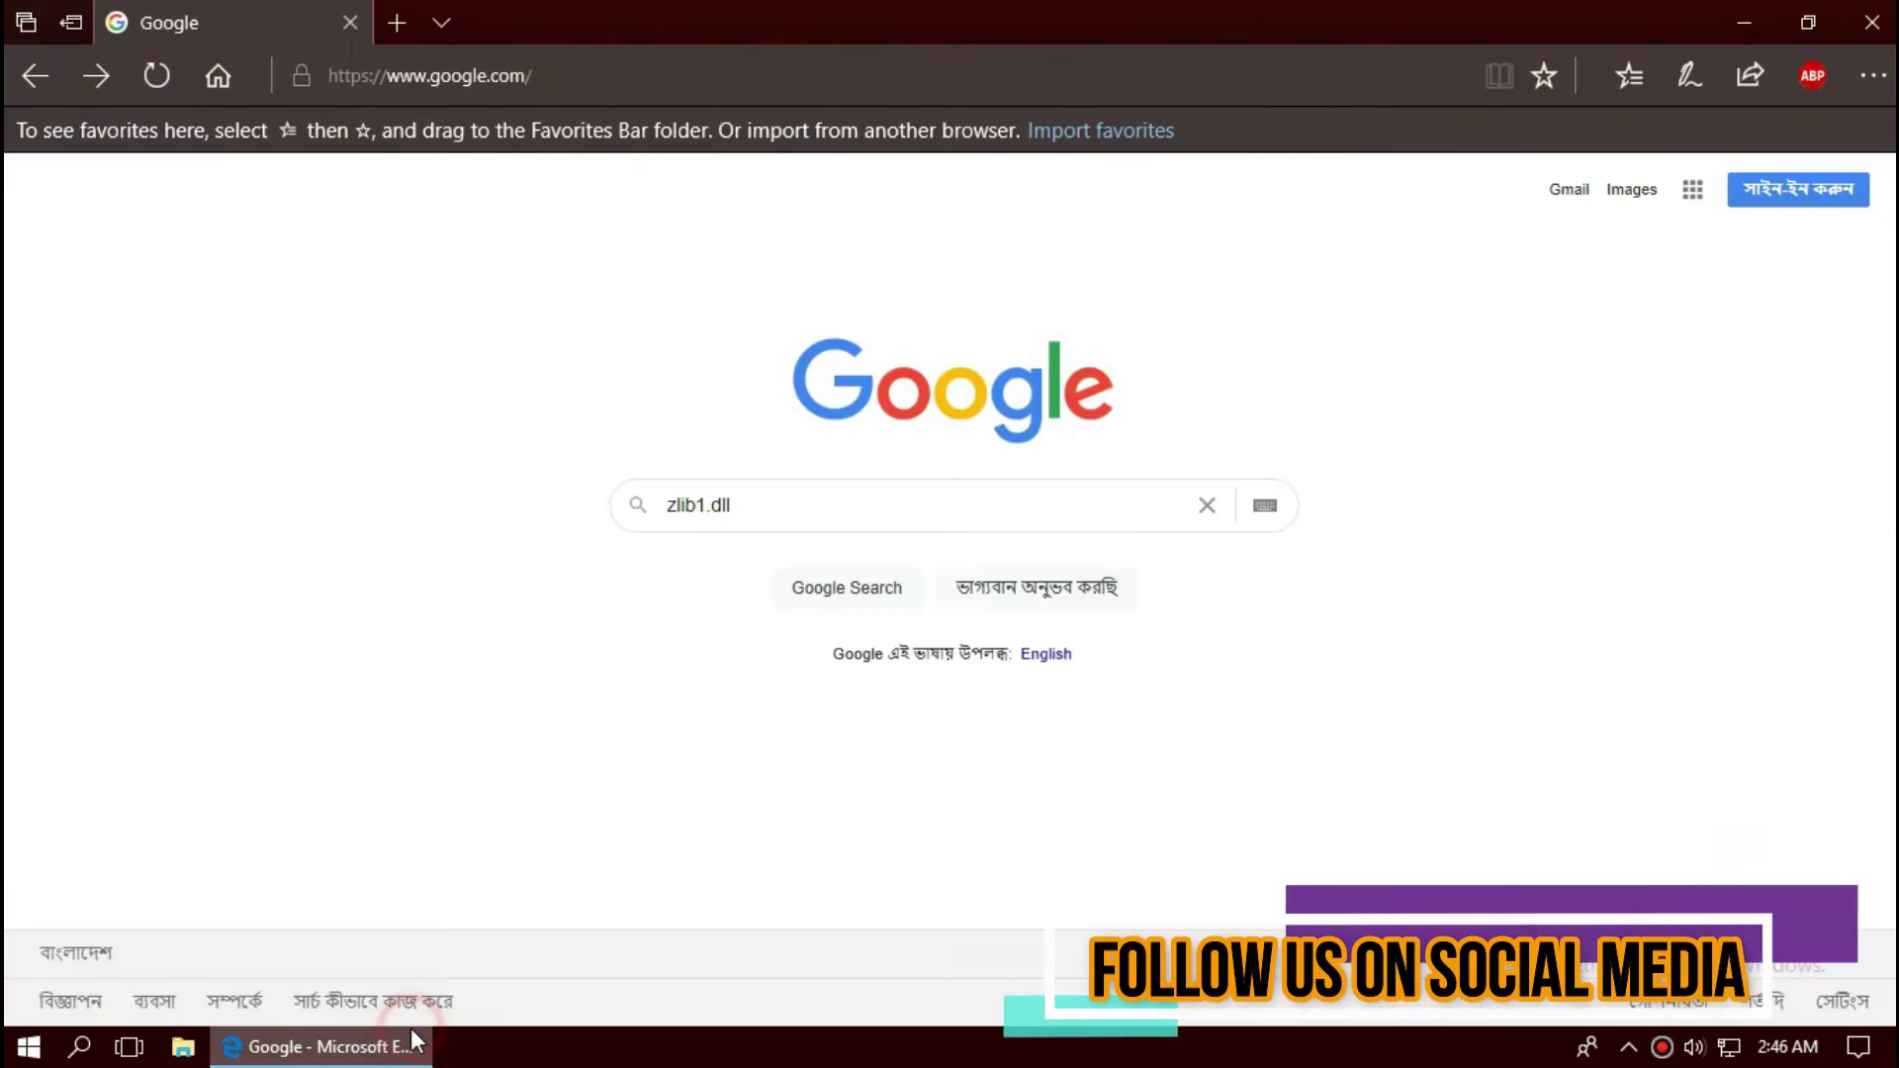
{"action": "left_click", "coordinate": [764, 504]}
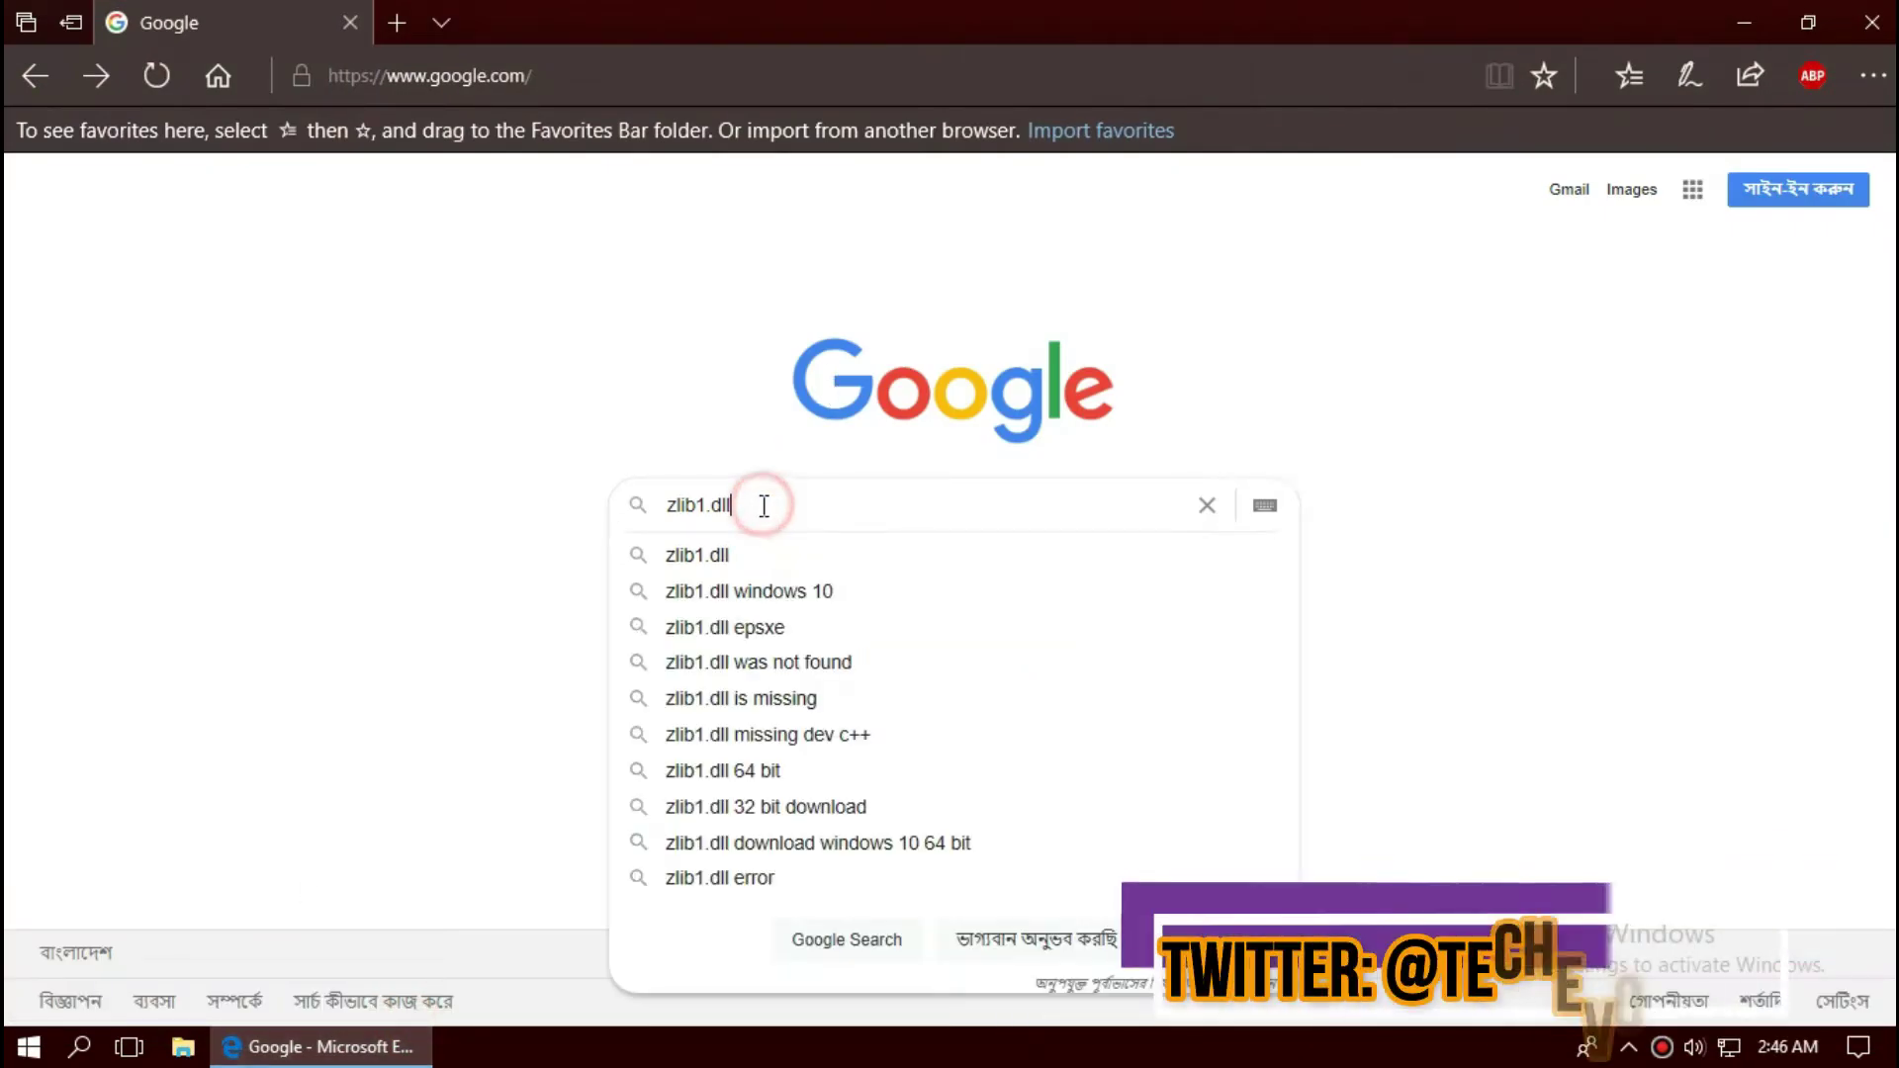
{"action": "key", "text": "Return"}
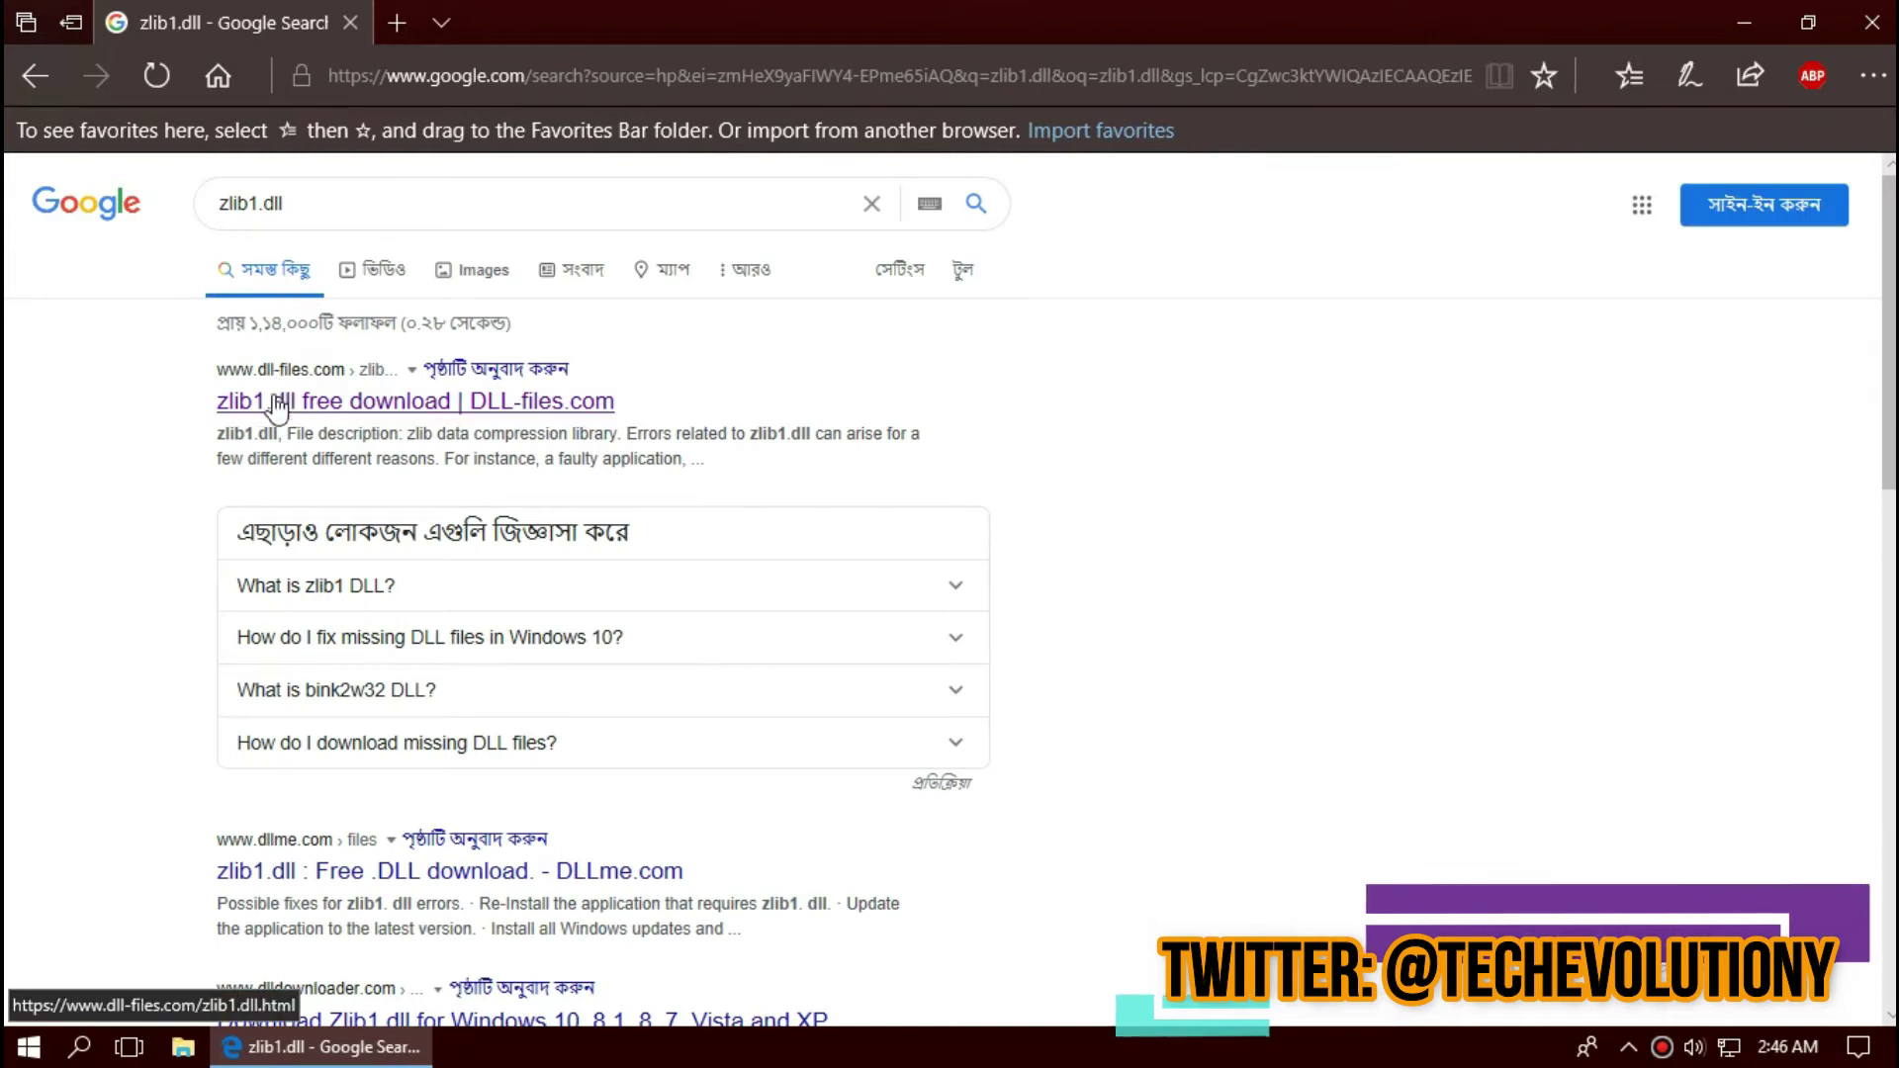
{"action": "left_click", "coordinate": [268, 404]}
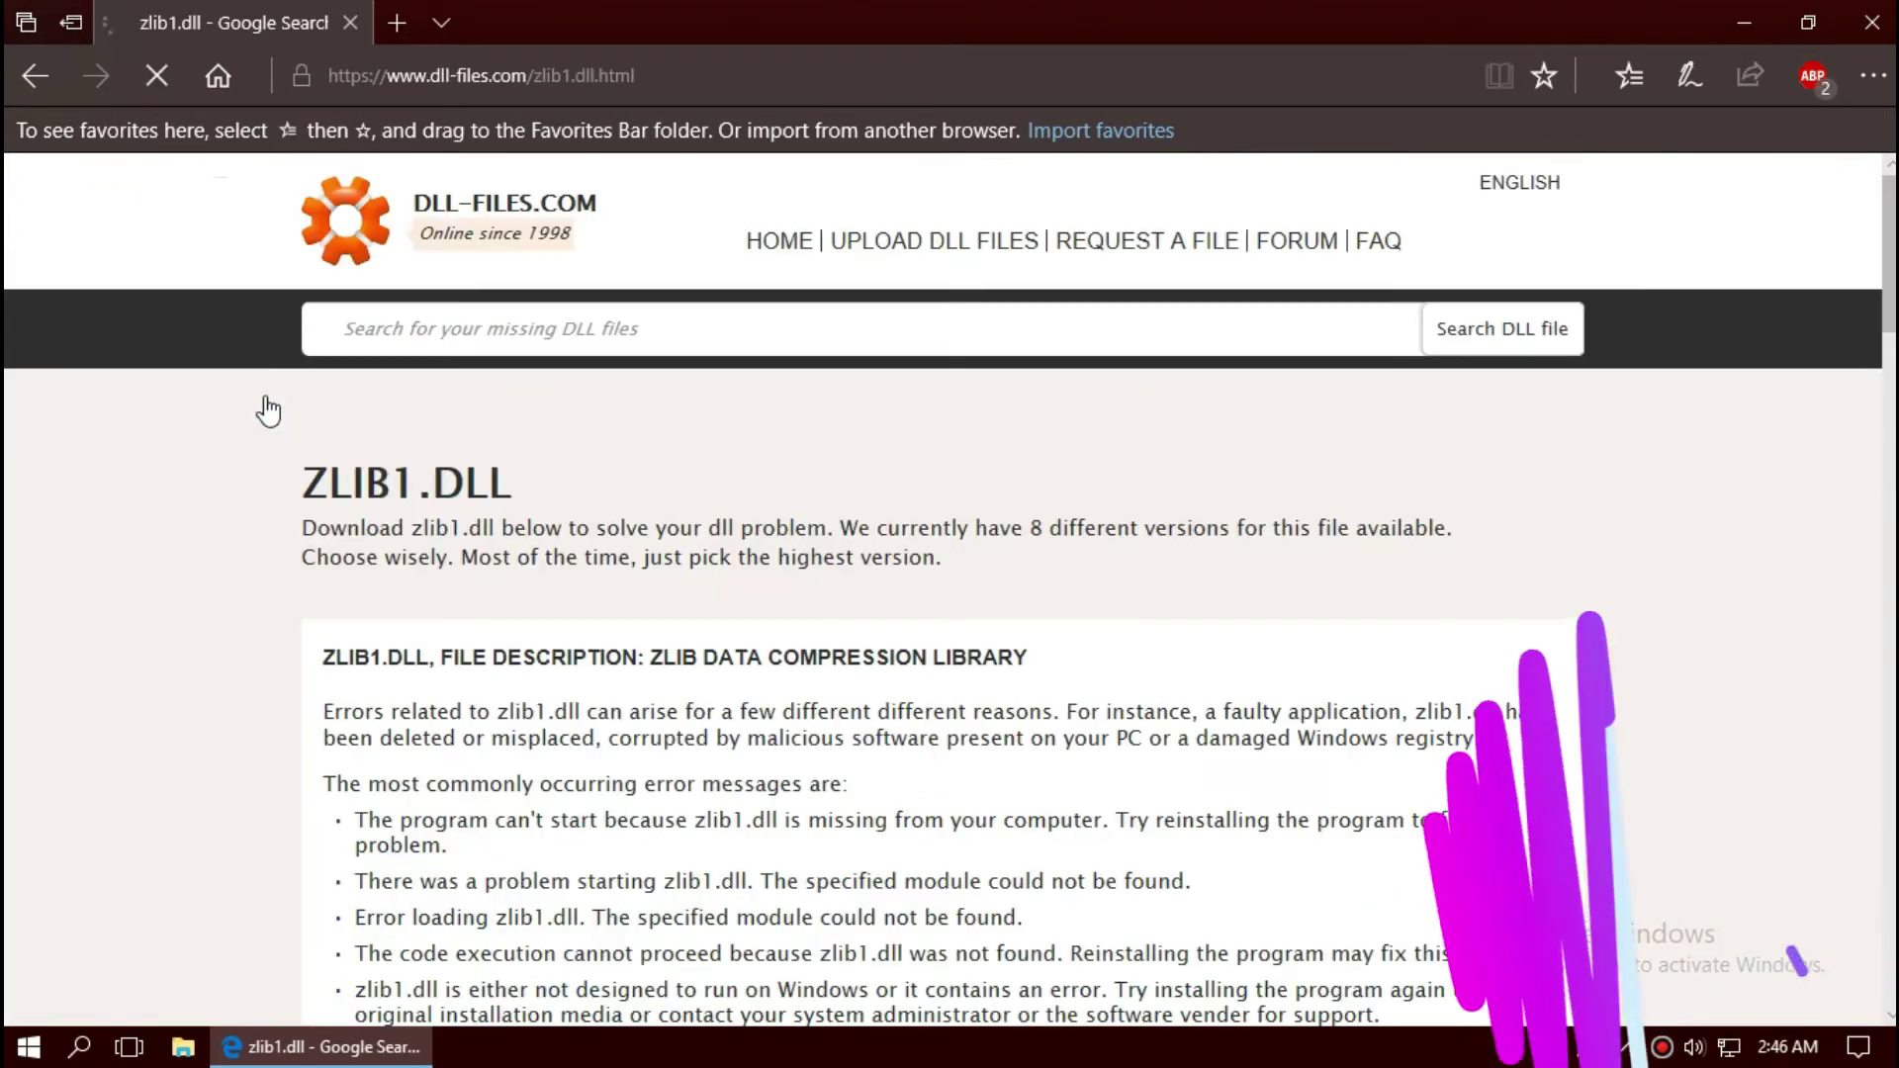
- Highlight the 64-bit version 2.2.11.0 listing on the zlib1.dll page
{"action": "left_click", "coordinate": [532, 79]}
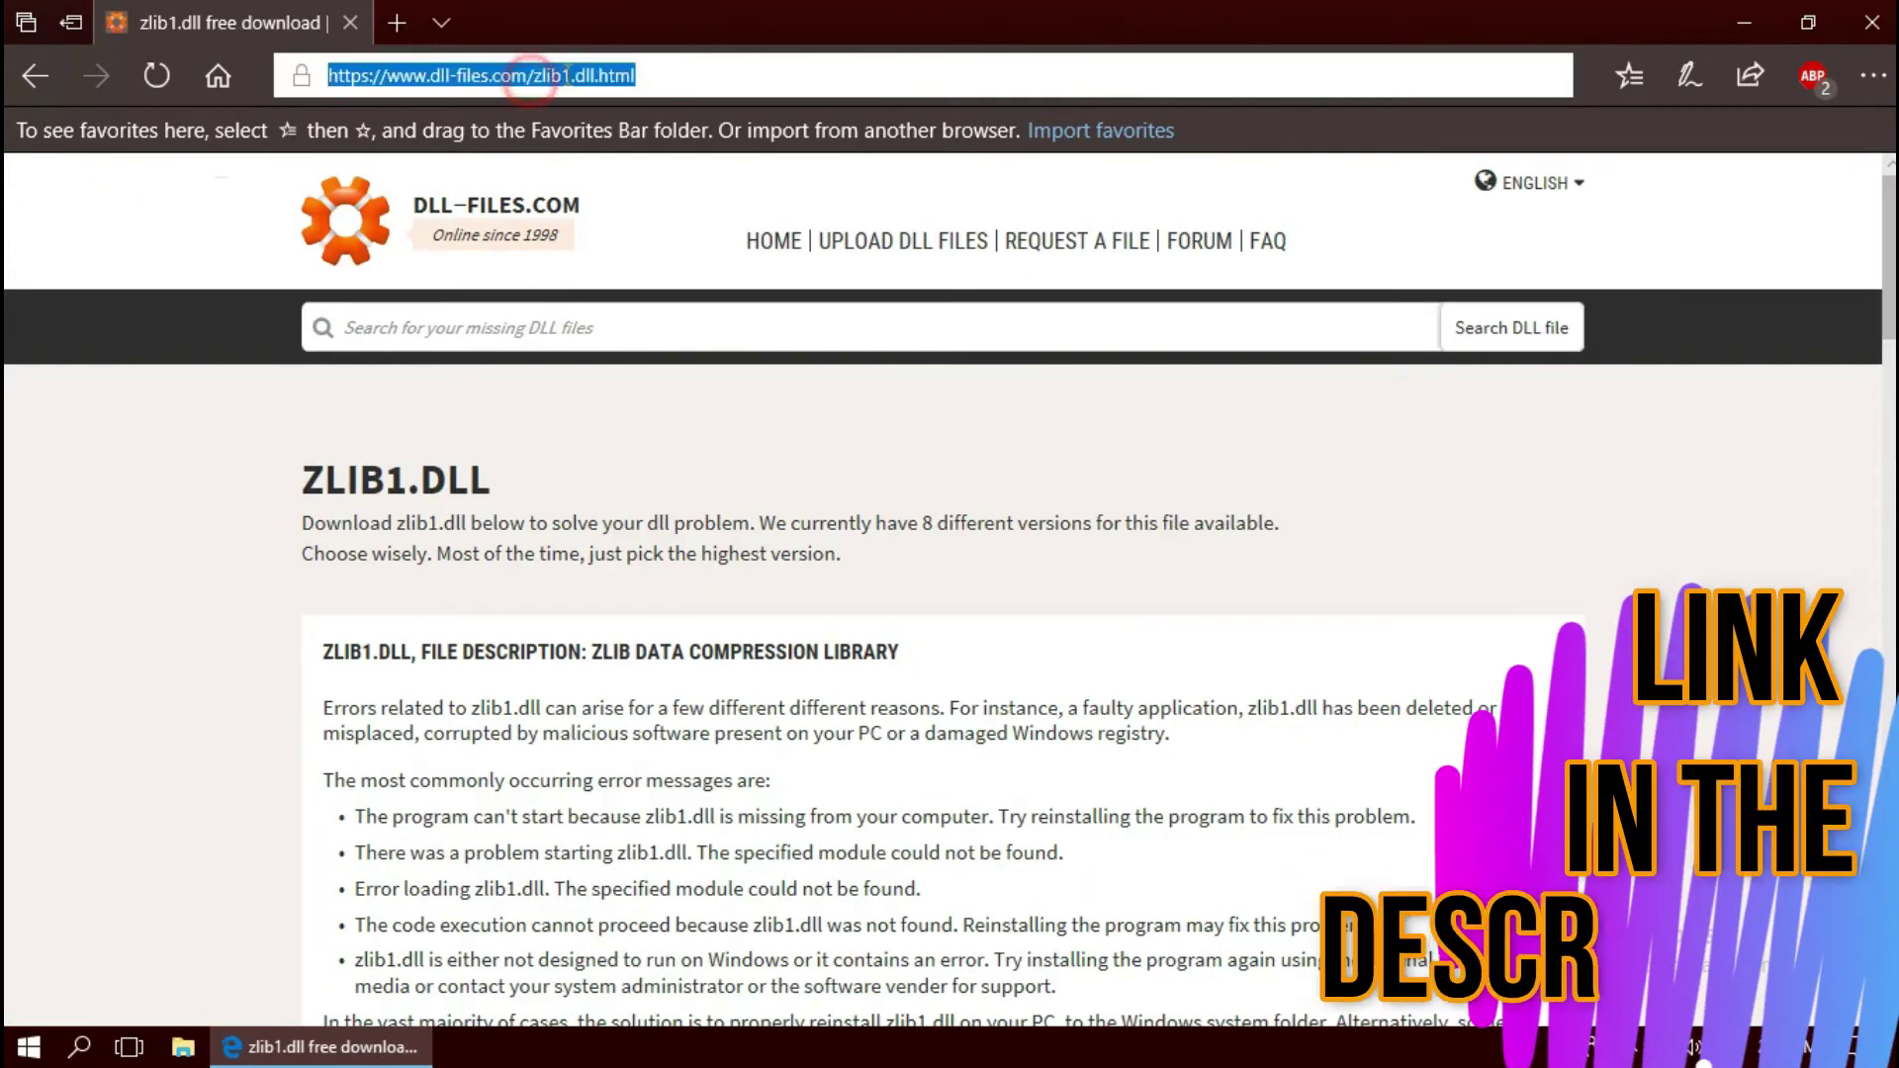
{"action": "scroll", "coordinate": [653, 534], "scroll_direction": "down", "scroll_amount": 6}
{"action": "scroll", "coordinate": [638, 582], "scroll_direction": "down", "scroll_amount": 3}
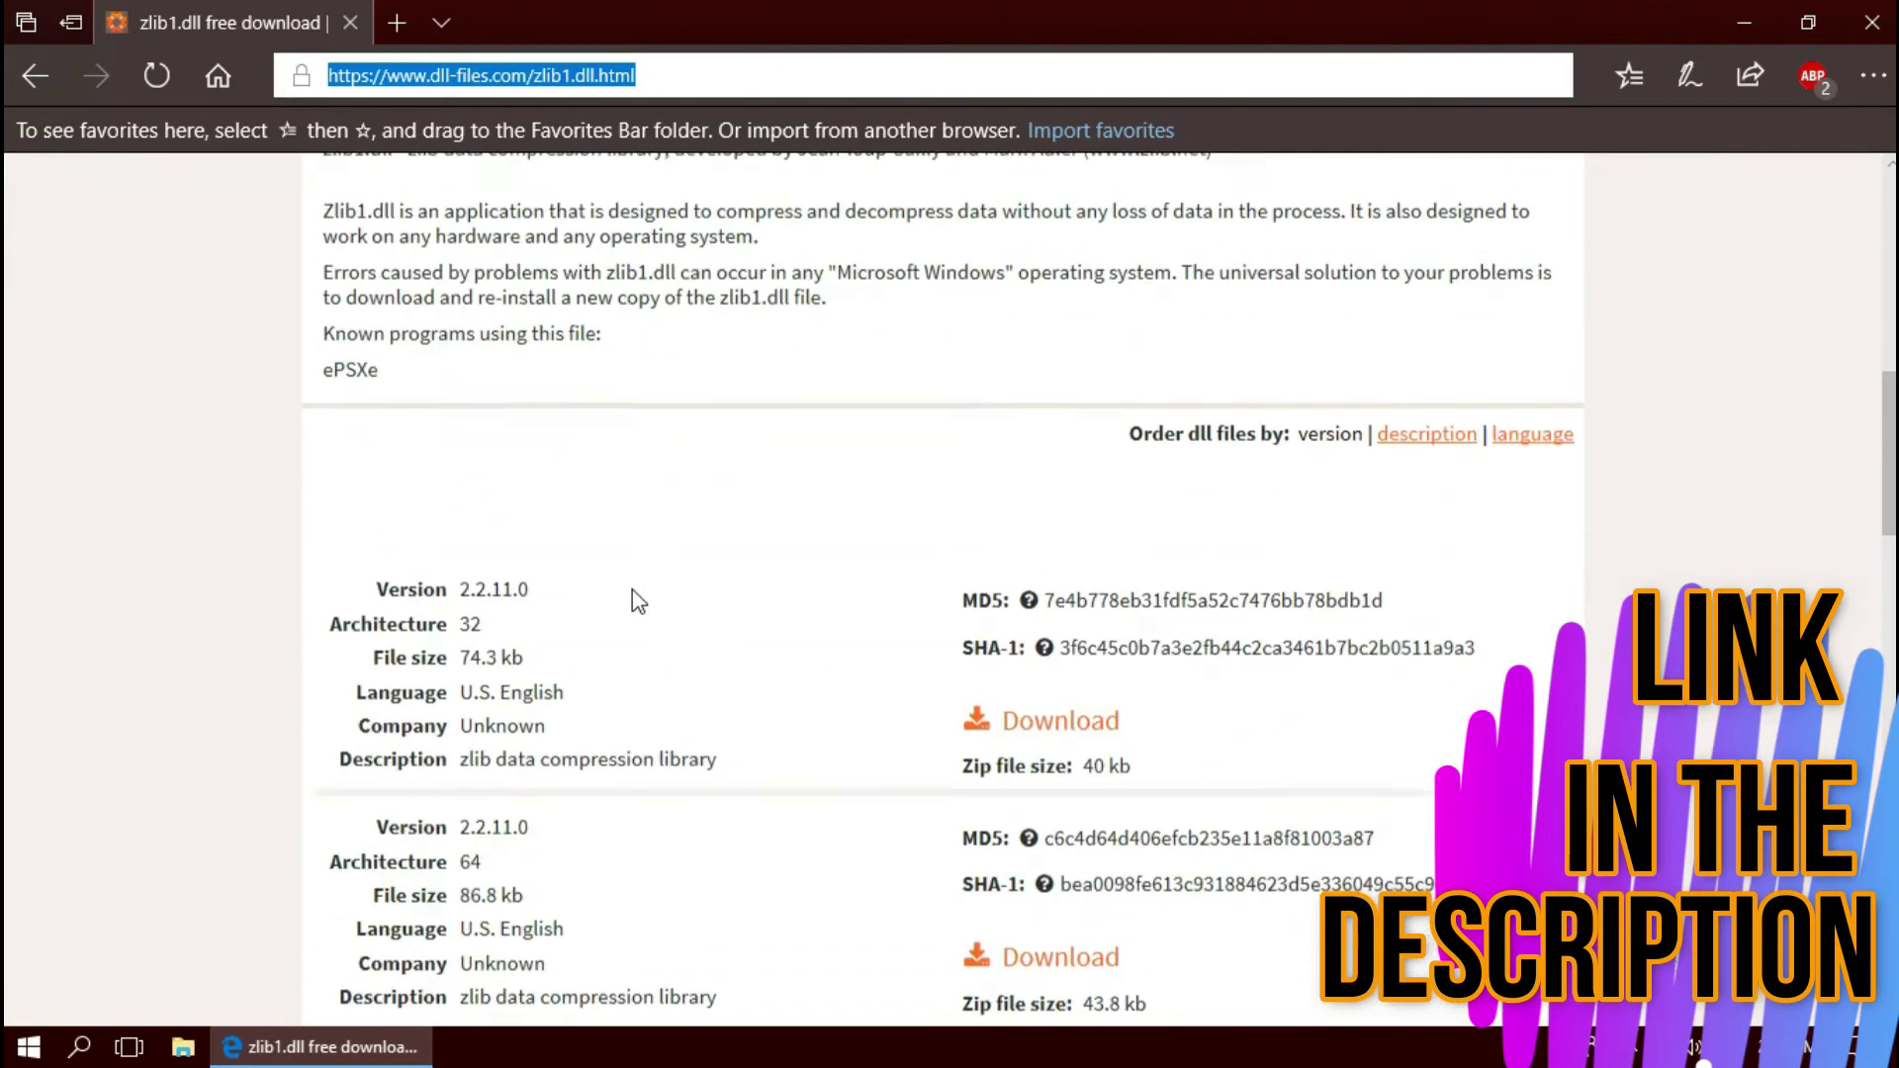
{"action": "left_click_drag", "start_coordinate": [550, 585], "coordinate": [342, 751]}
{"action": "left_click_drag", "start_coordinate": [527, 865], "coordinate": [301, 841]}
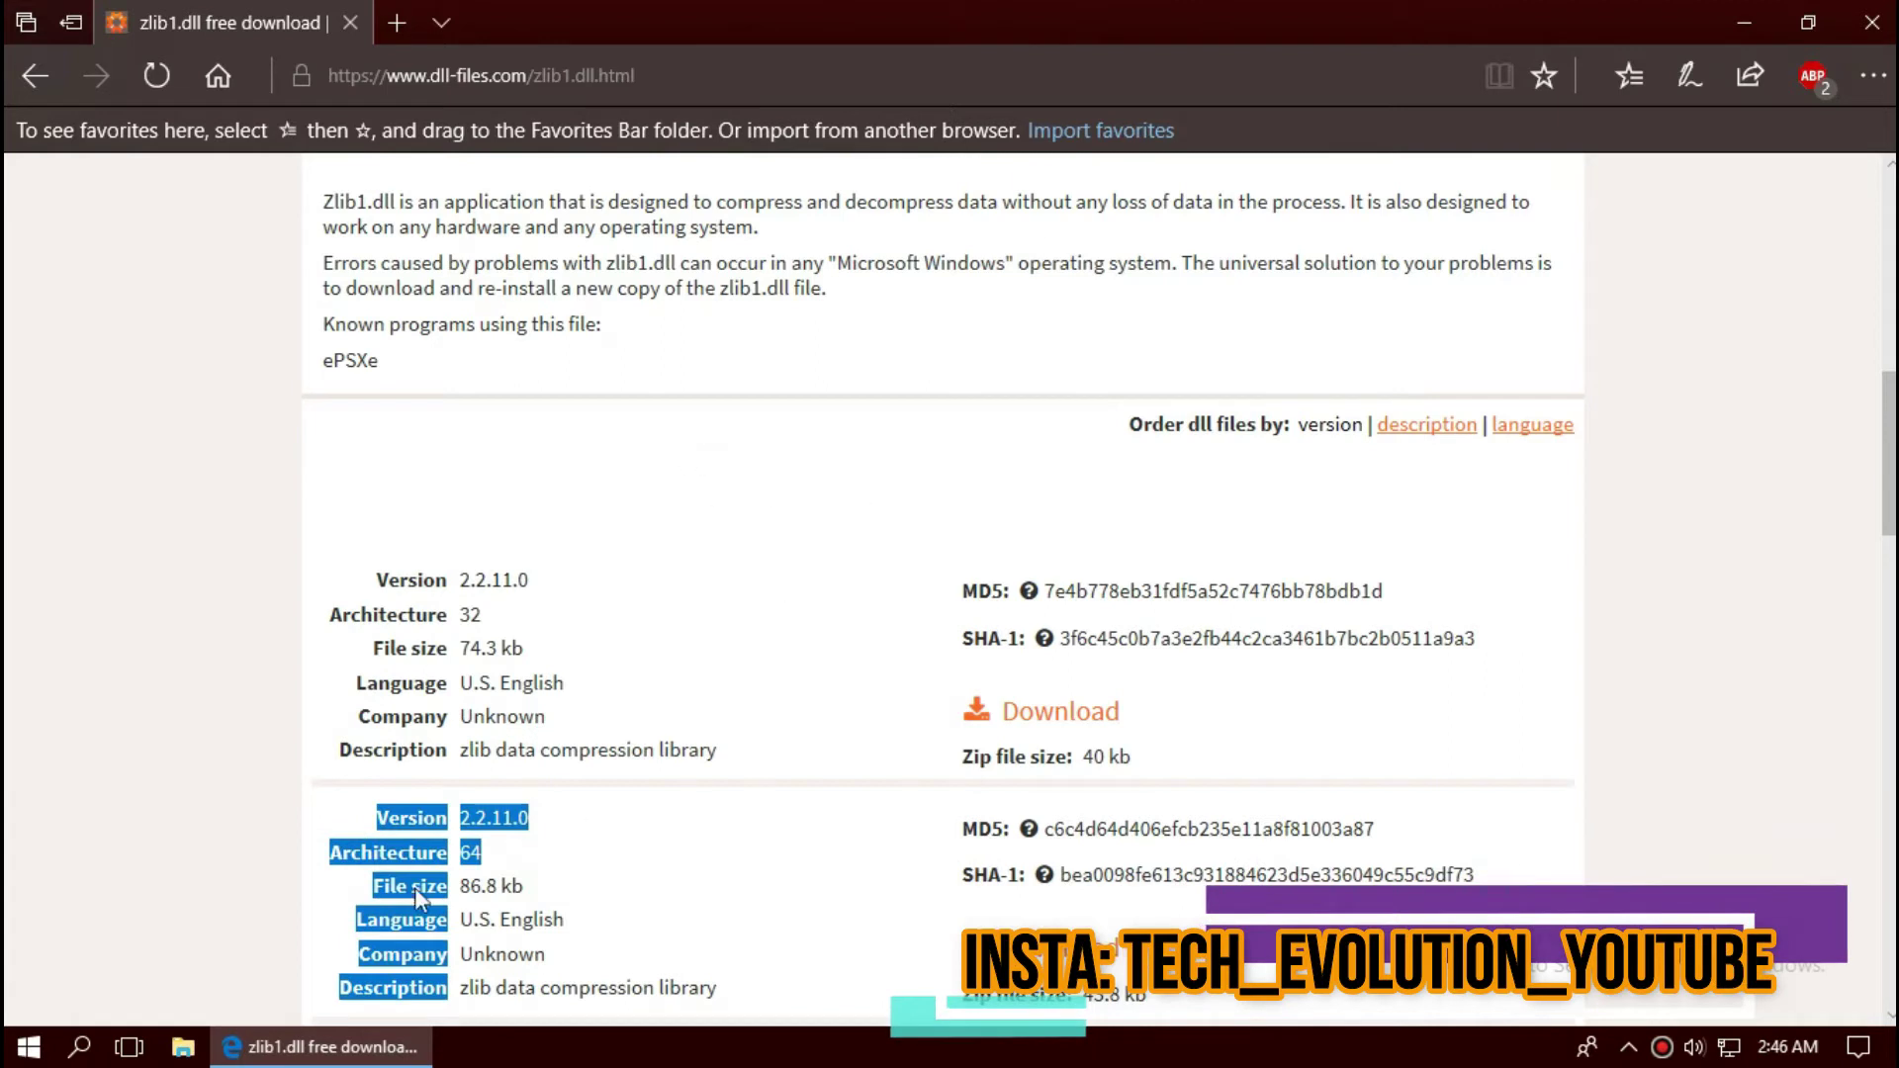
- Search 'system' from Start and check that System Information reports an x64-based PC
{"action": "left_click", "coordinate": [12, 1051]}
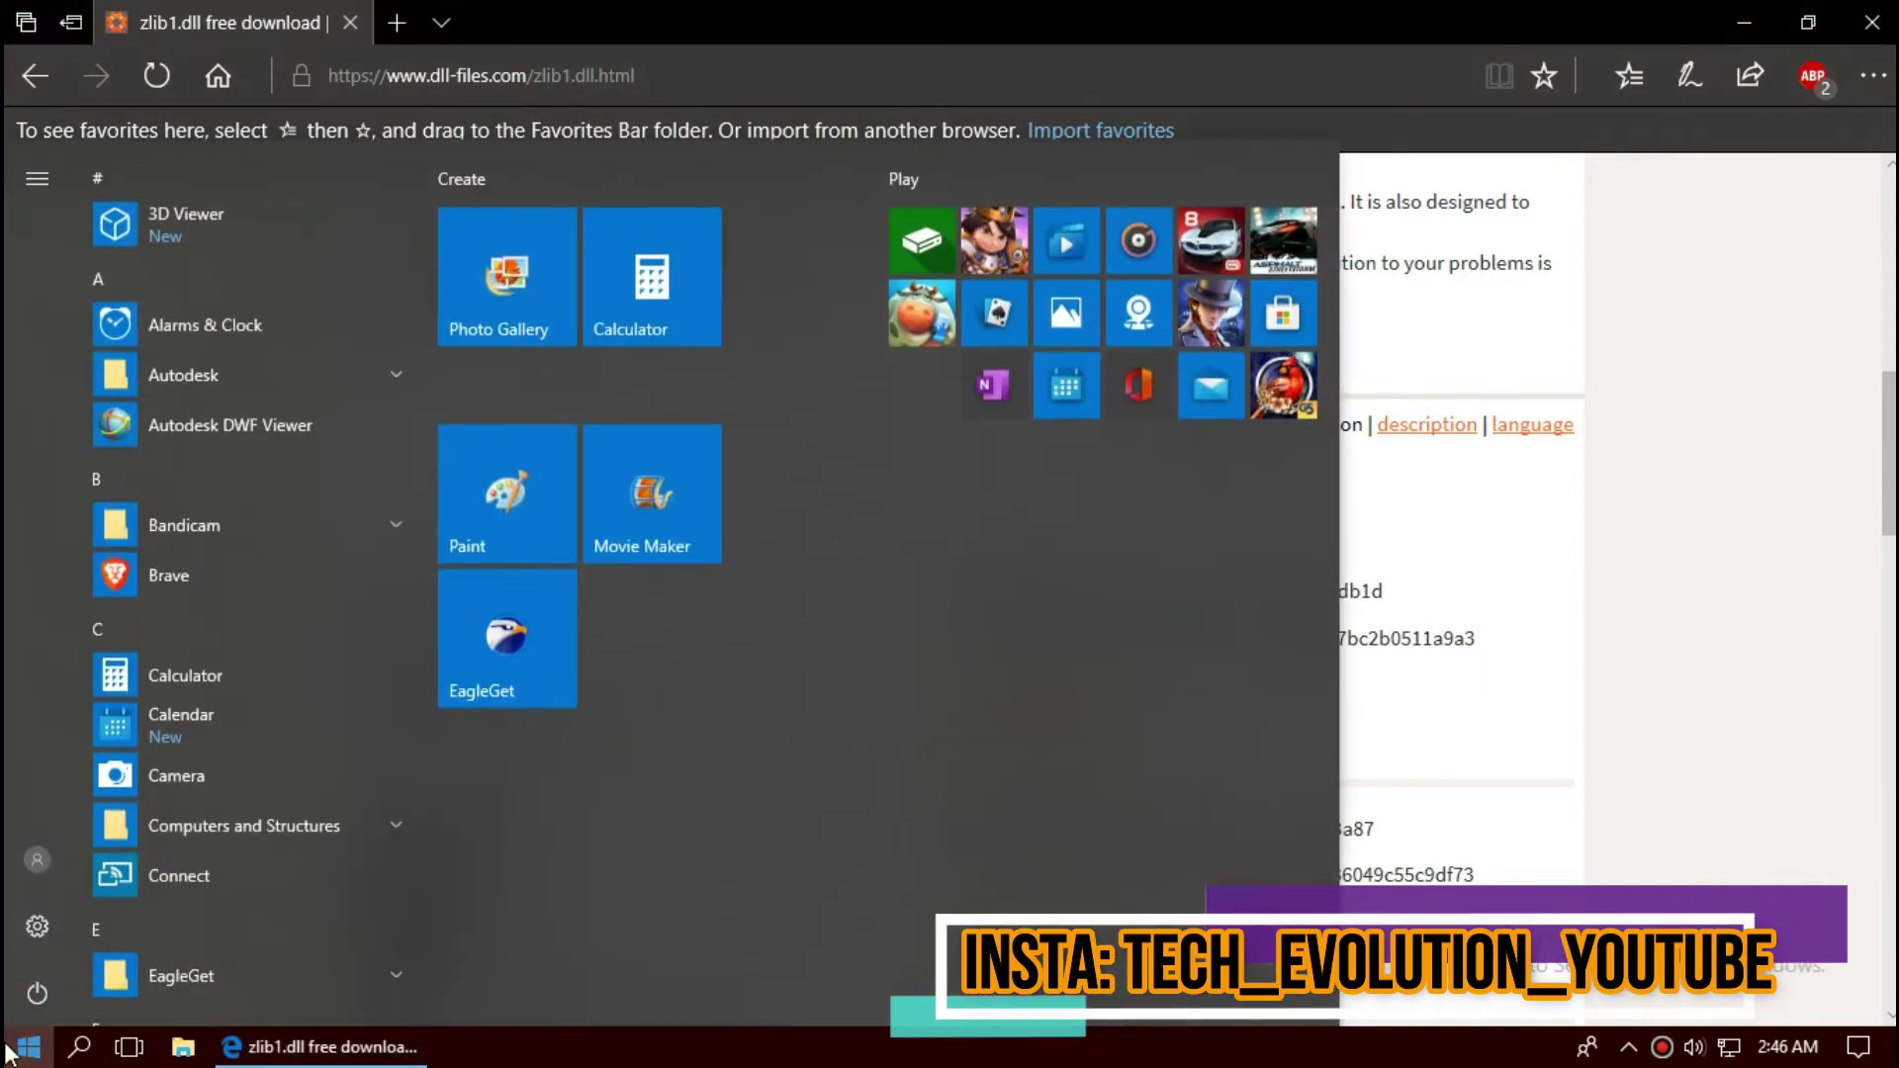
{"action": "type", "text": "syst"}
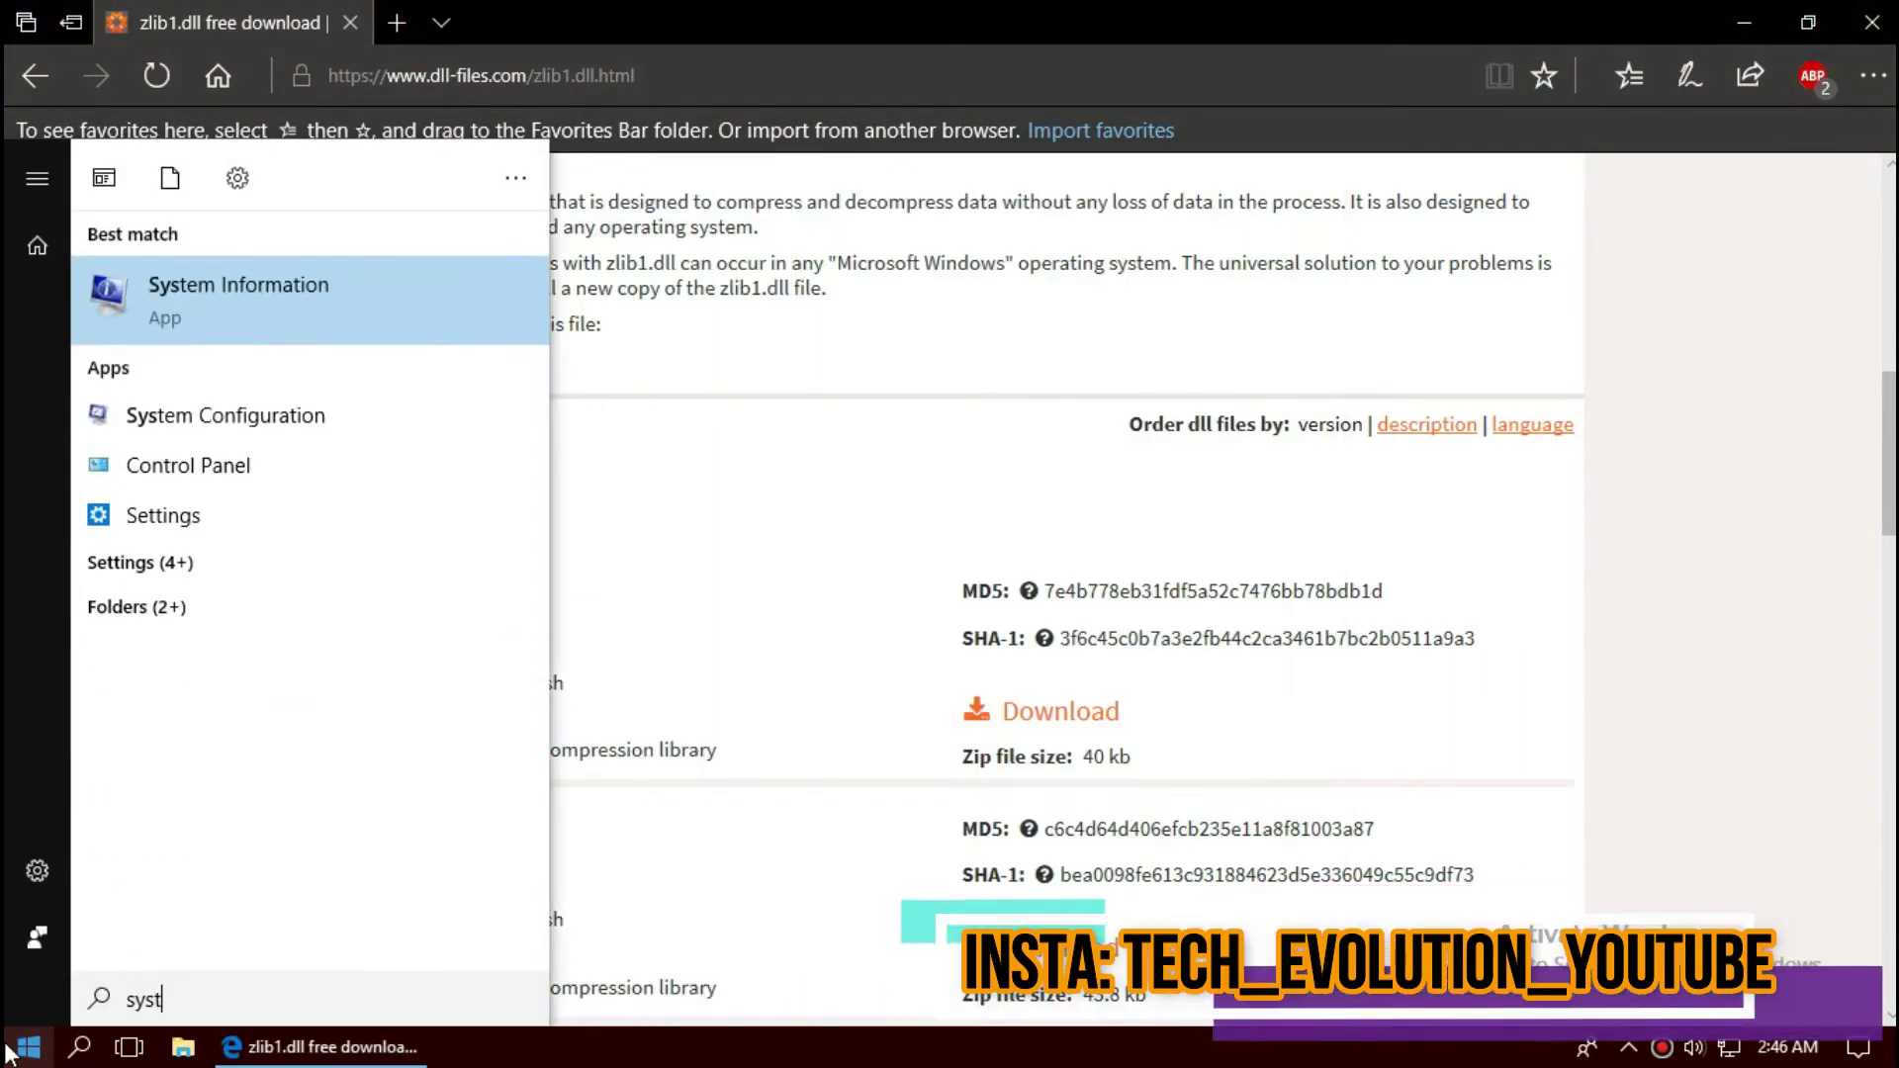
{"action": "type", "text": "em"}
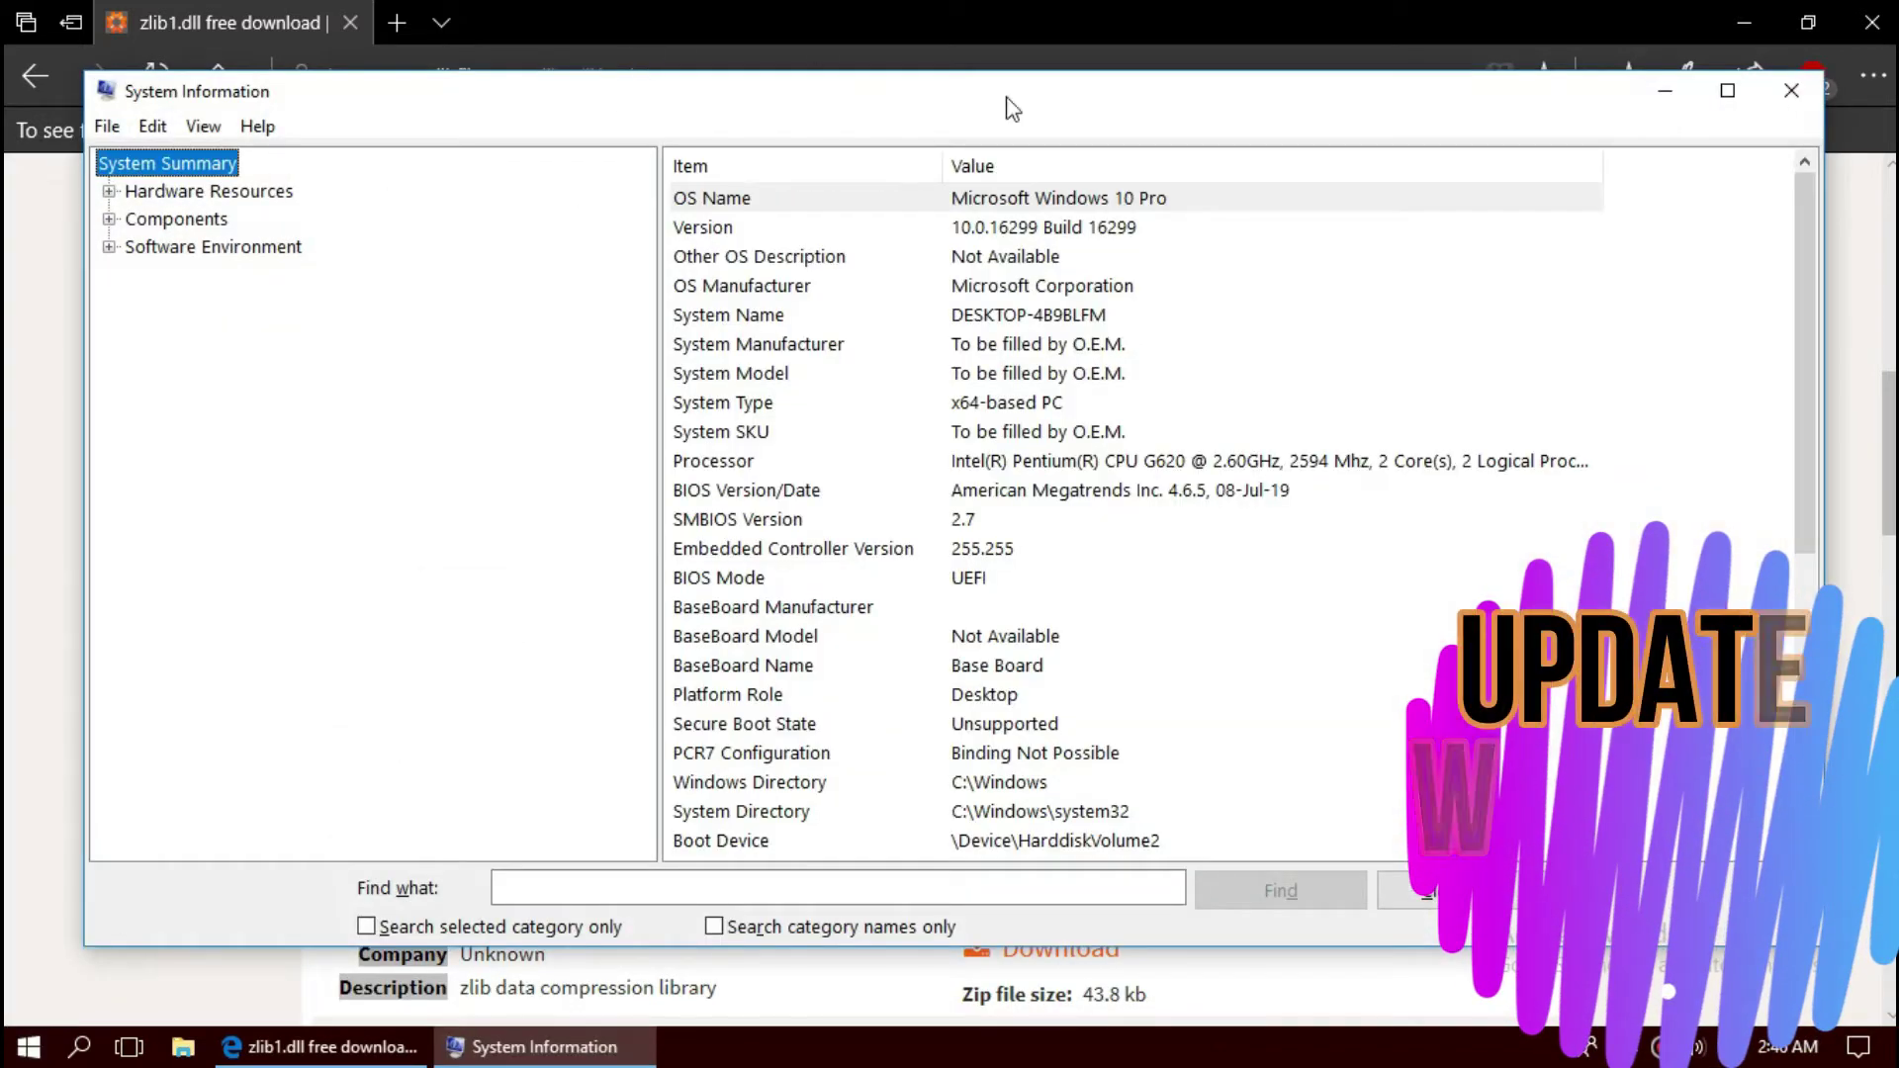
{"action": "left_click", "coordinate": [1006, 403]}
- Close System Information and download the 64-bit zlib1.dll 2.2.11.0 zip
{"action": "left_click", "coordinate": [1791, 92]}
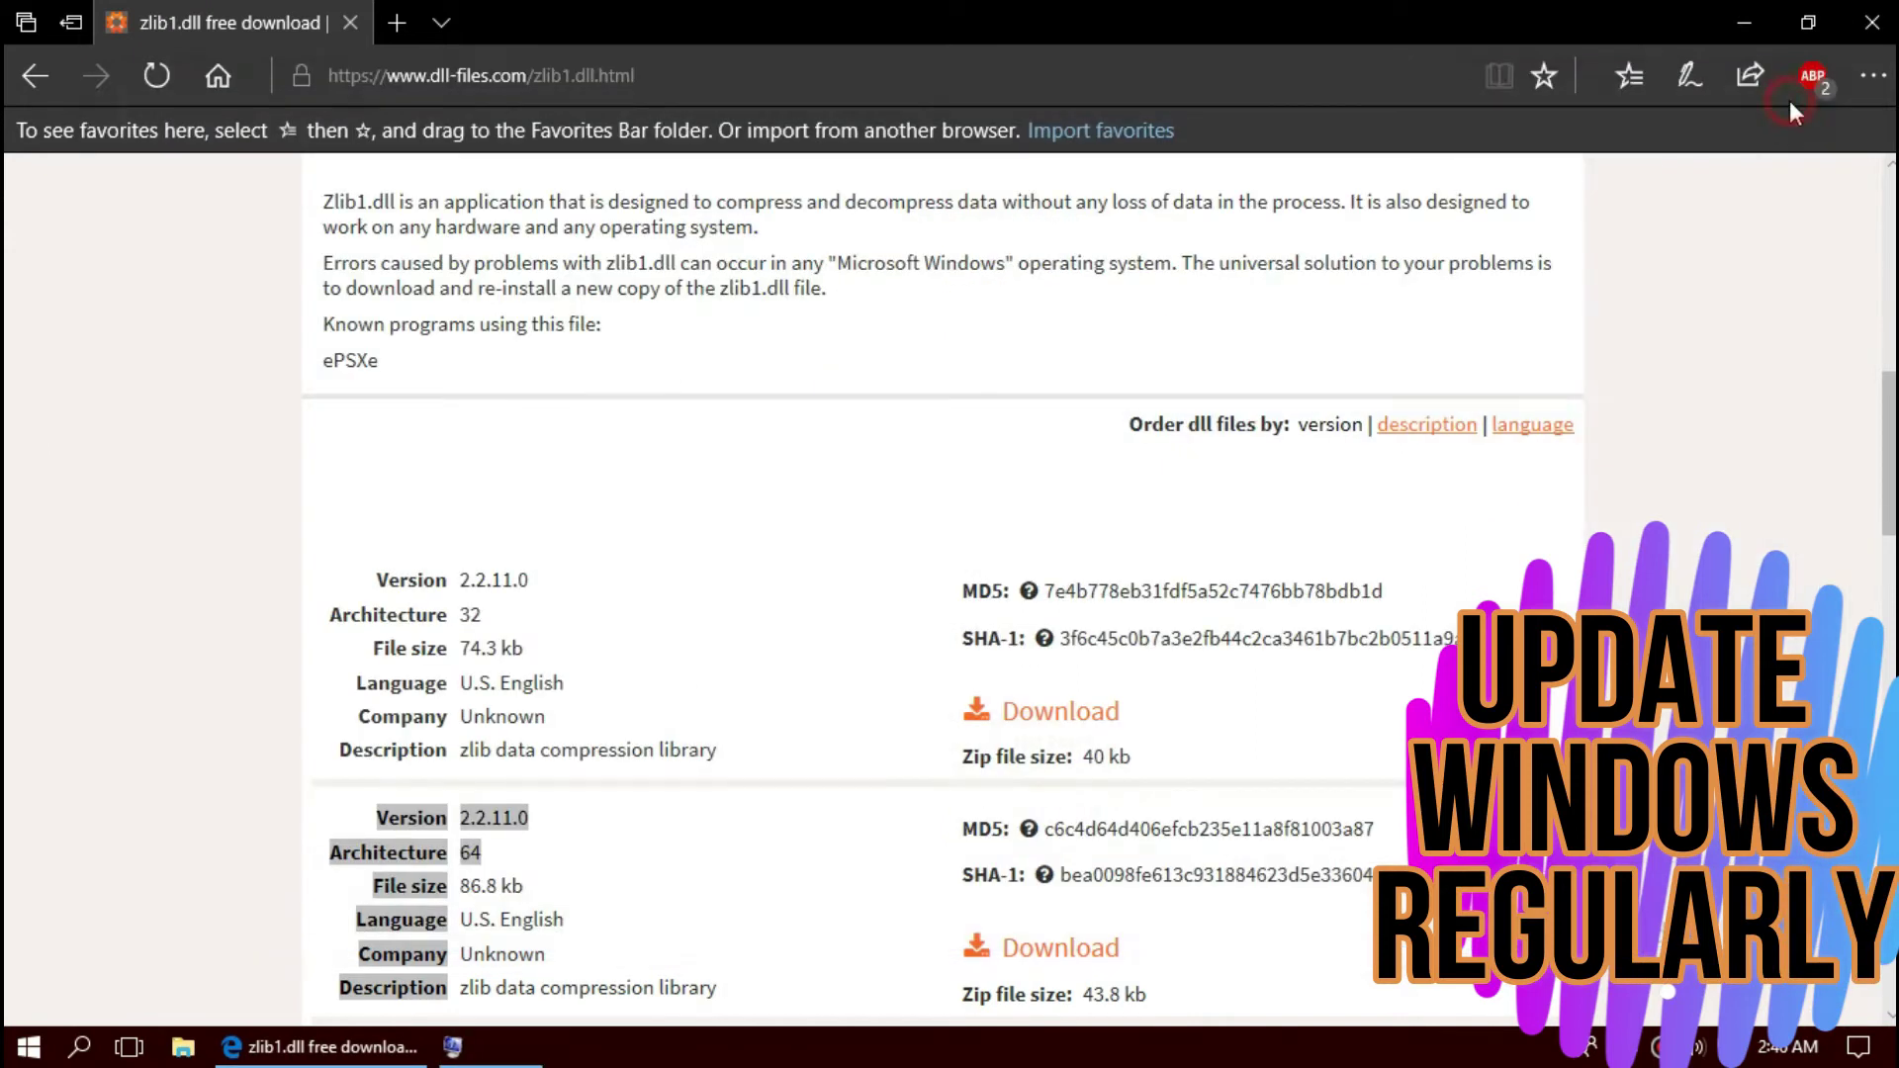
{"action": "scroll", "coordinate": [748, 803], "scroll_direction": "down", "scroll_amount": 3}
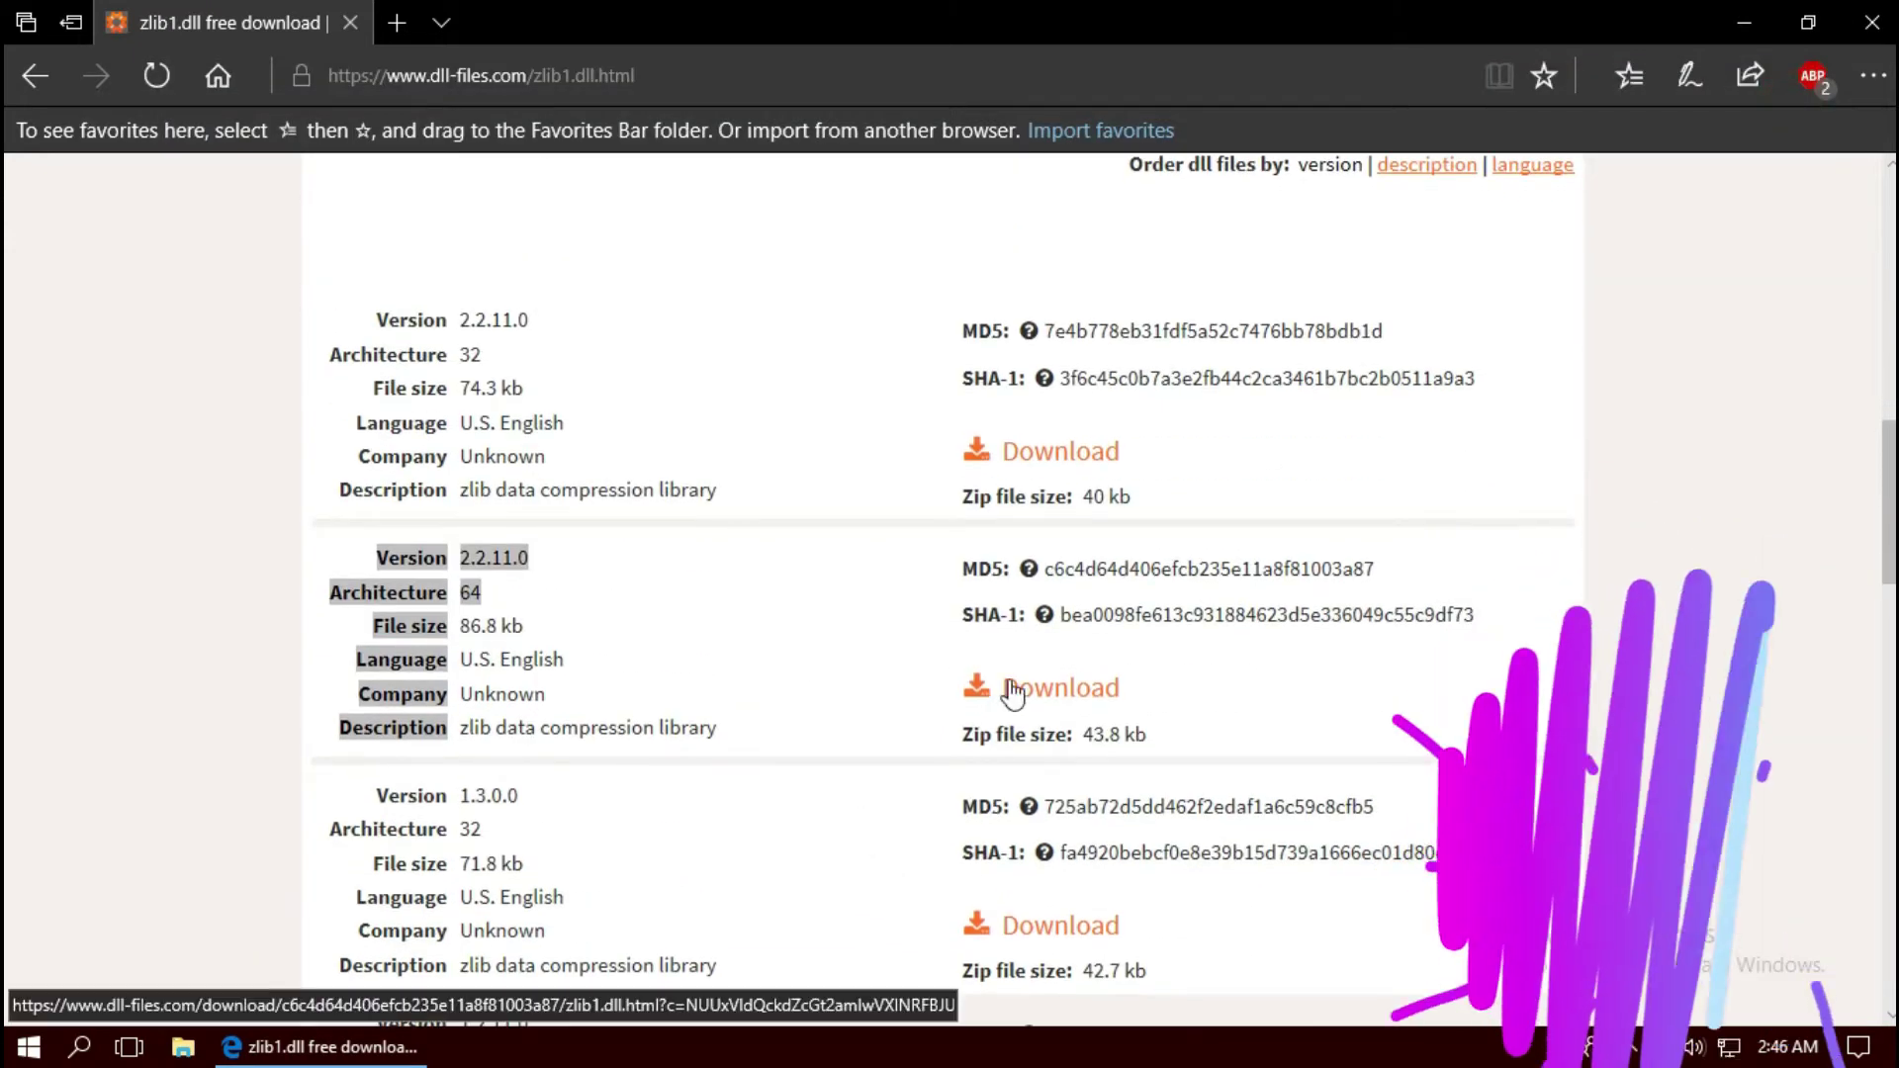
{"action": "left_click", "coordinate": [1019, 690]}
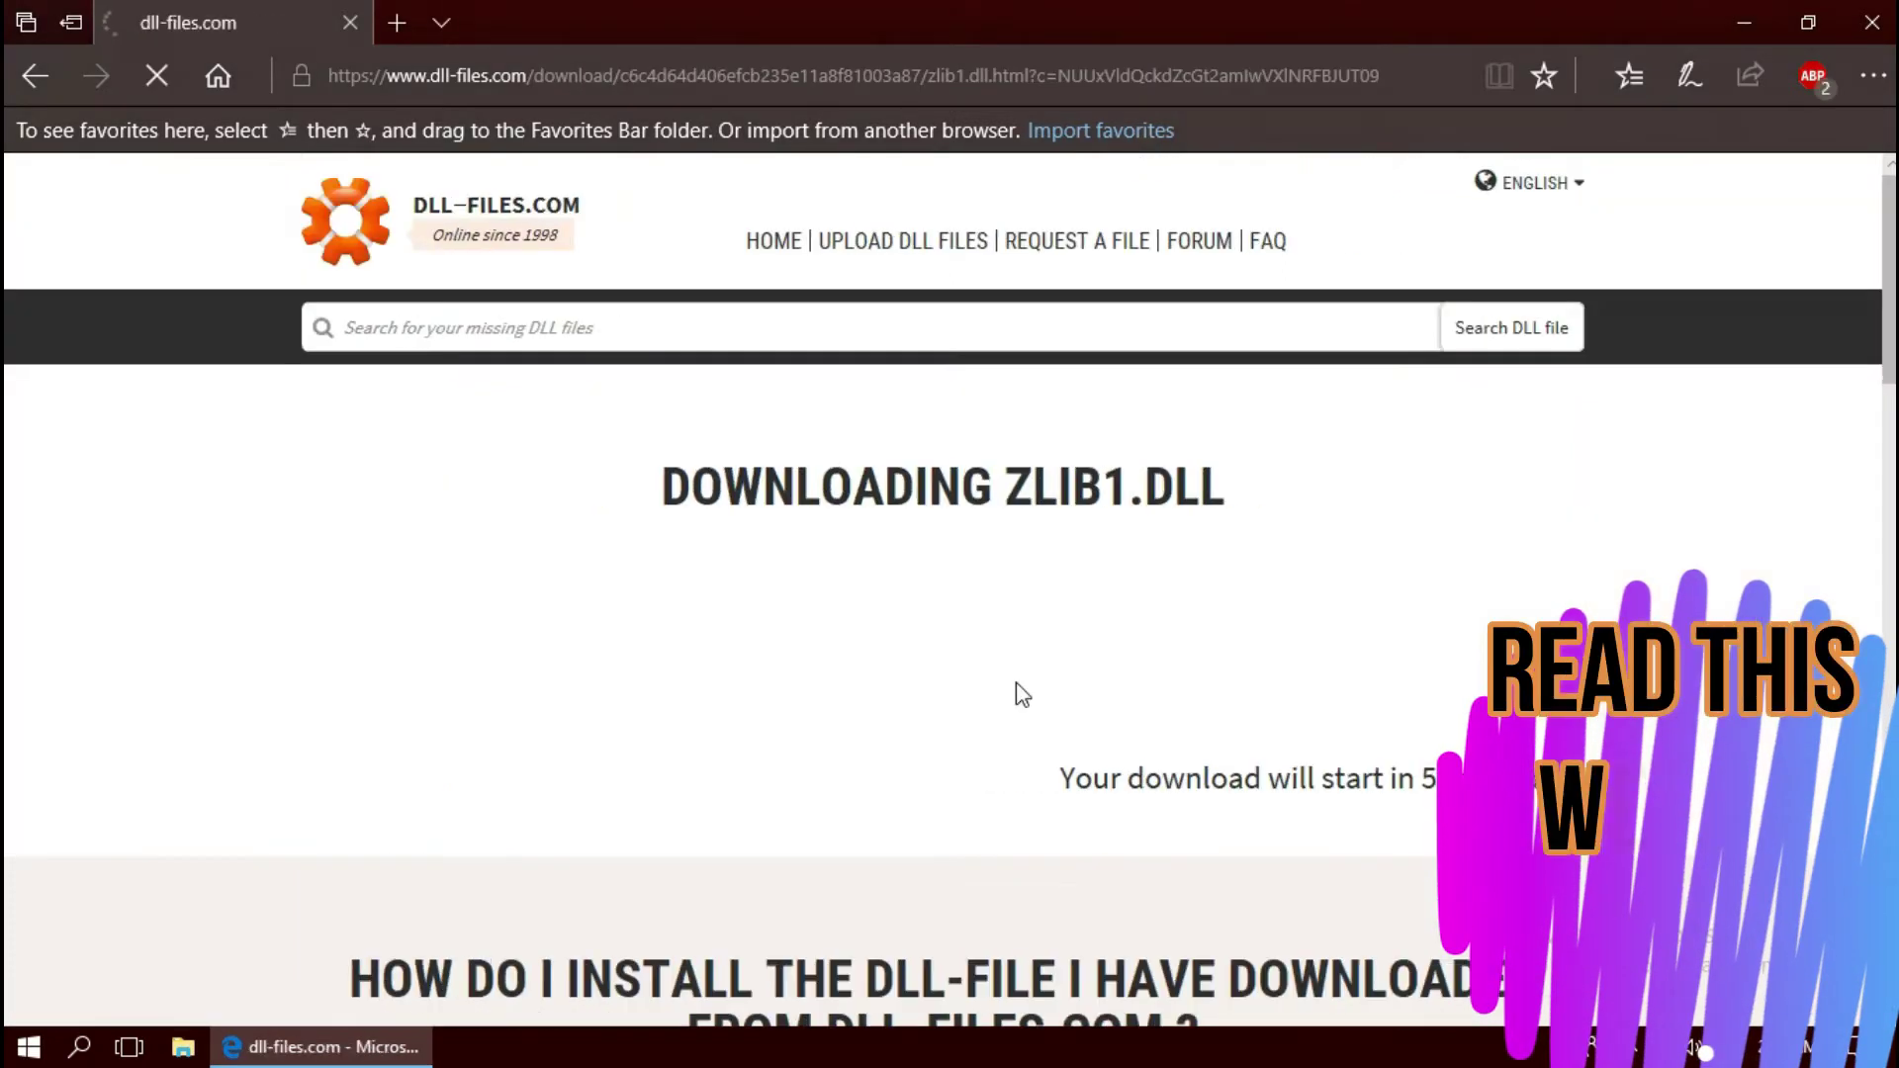
- Read through the install instructions and open the downloaded zlib1.zip archive
{"action": "scroll", "coordinate": [959, 695], "scroll_direction": "down", "scroll_amount": 4}
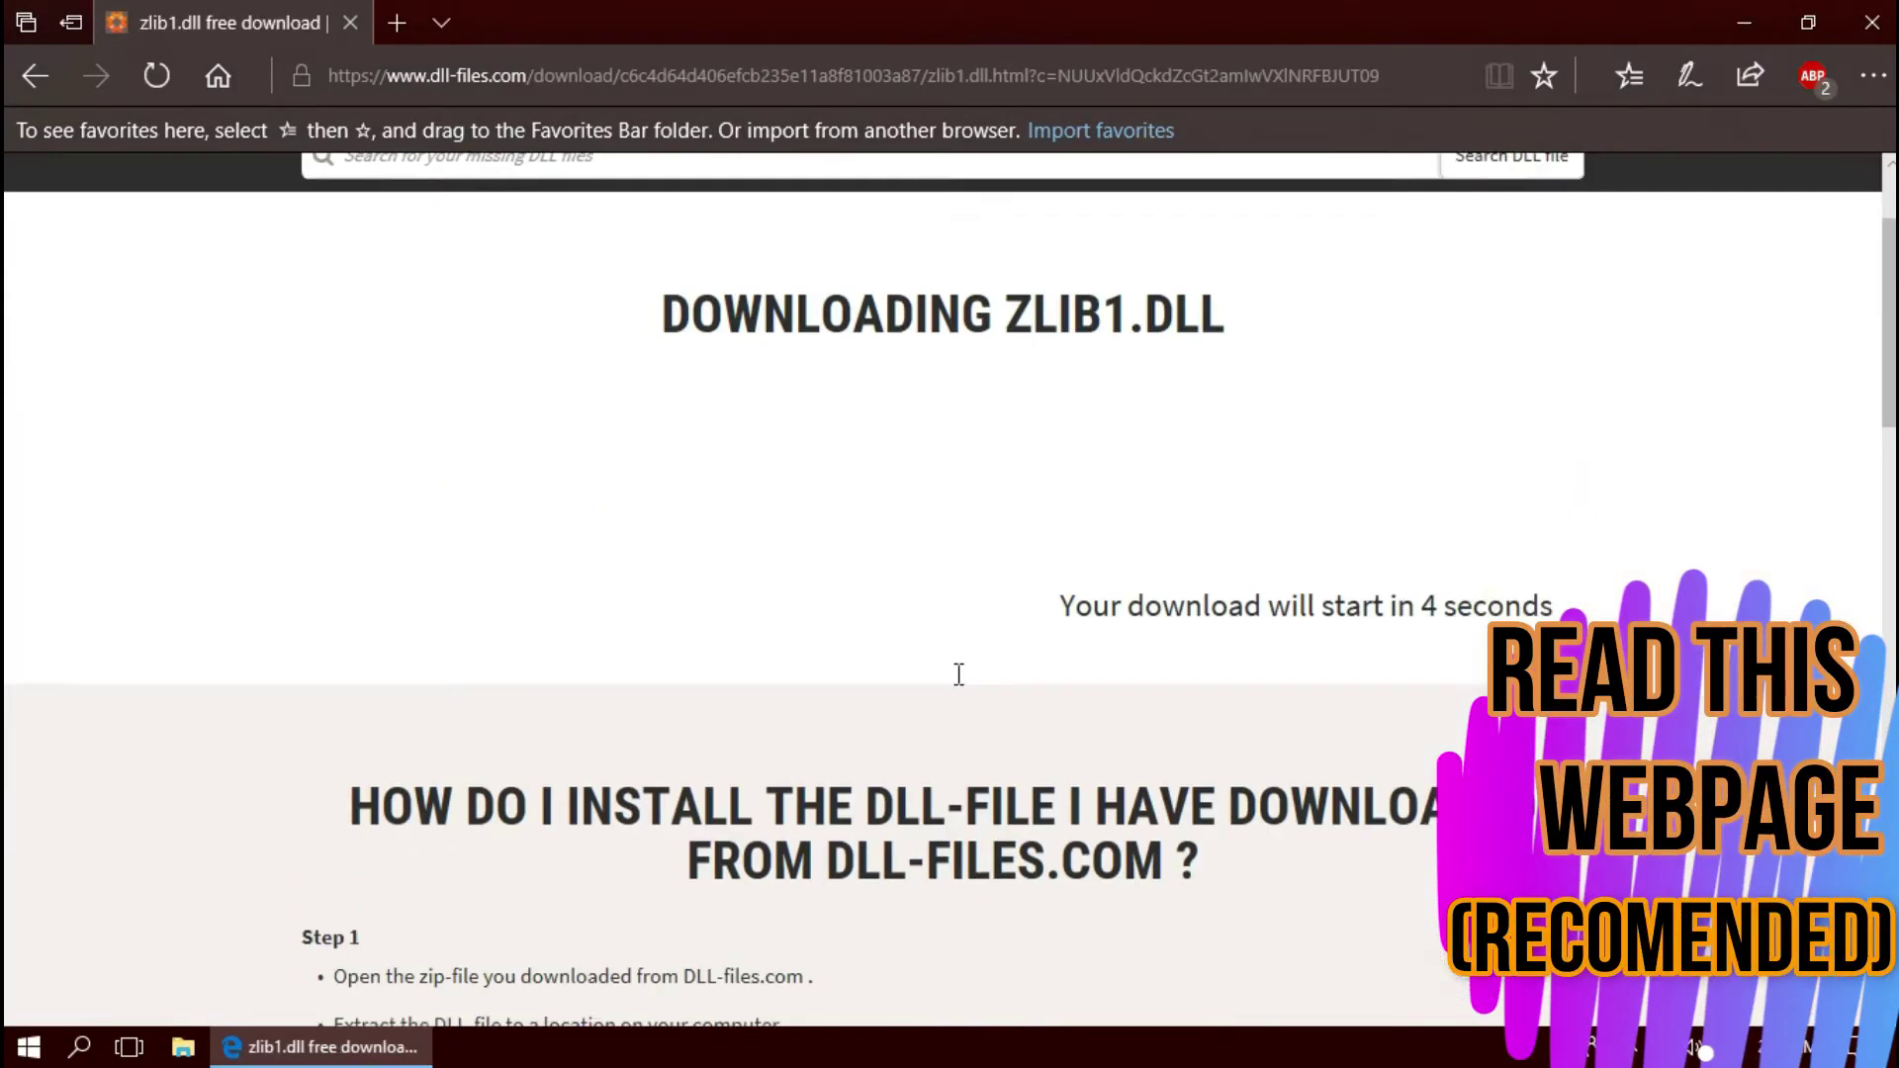
{"action": "scroll", "coordinate": [963, 661], "scroll_direction": "down", "scroll_amount": 2}
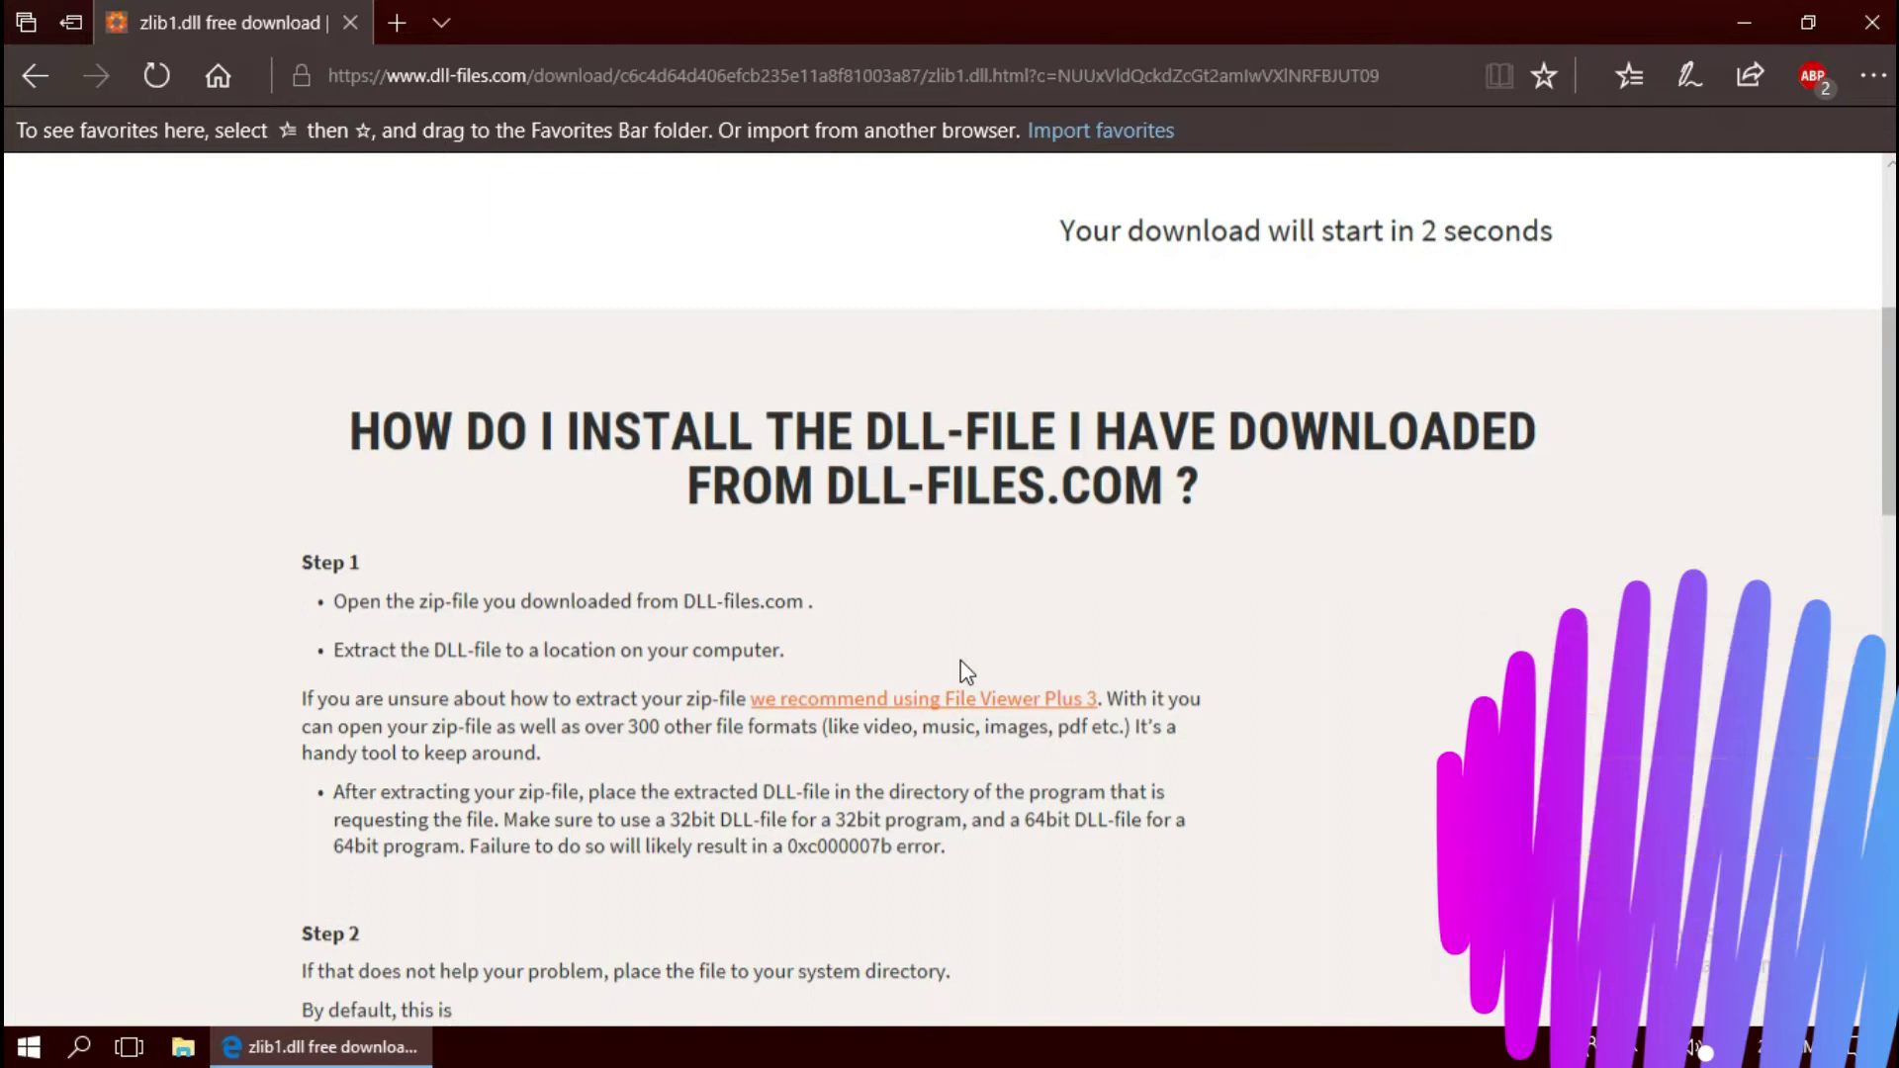
{"action": "scroll", "coordinate": [965, 663], "scroll_direction": "down", "scroll_amount": 7}
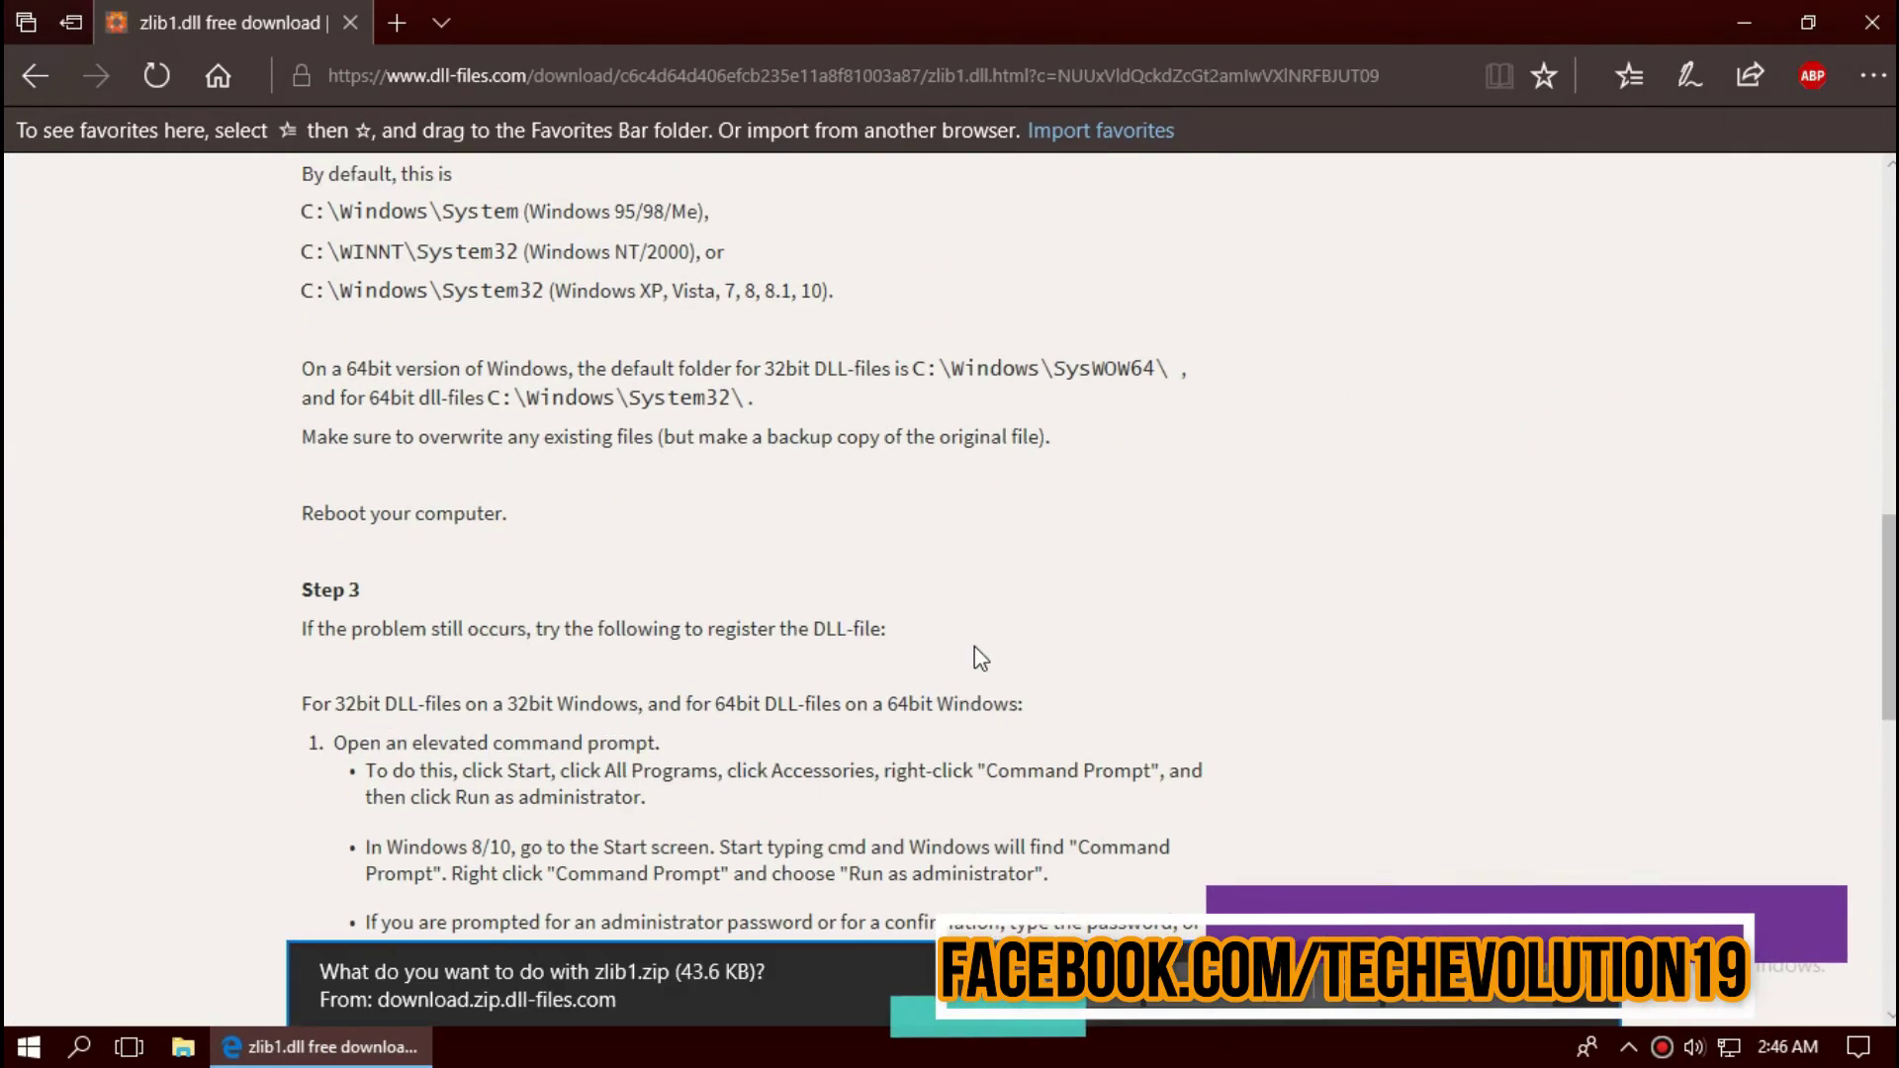
{"action": "left_click", "coordinate": [1058, 999]}
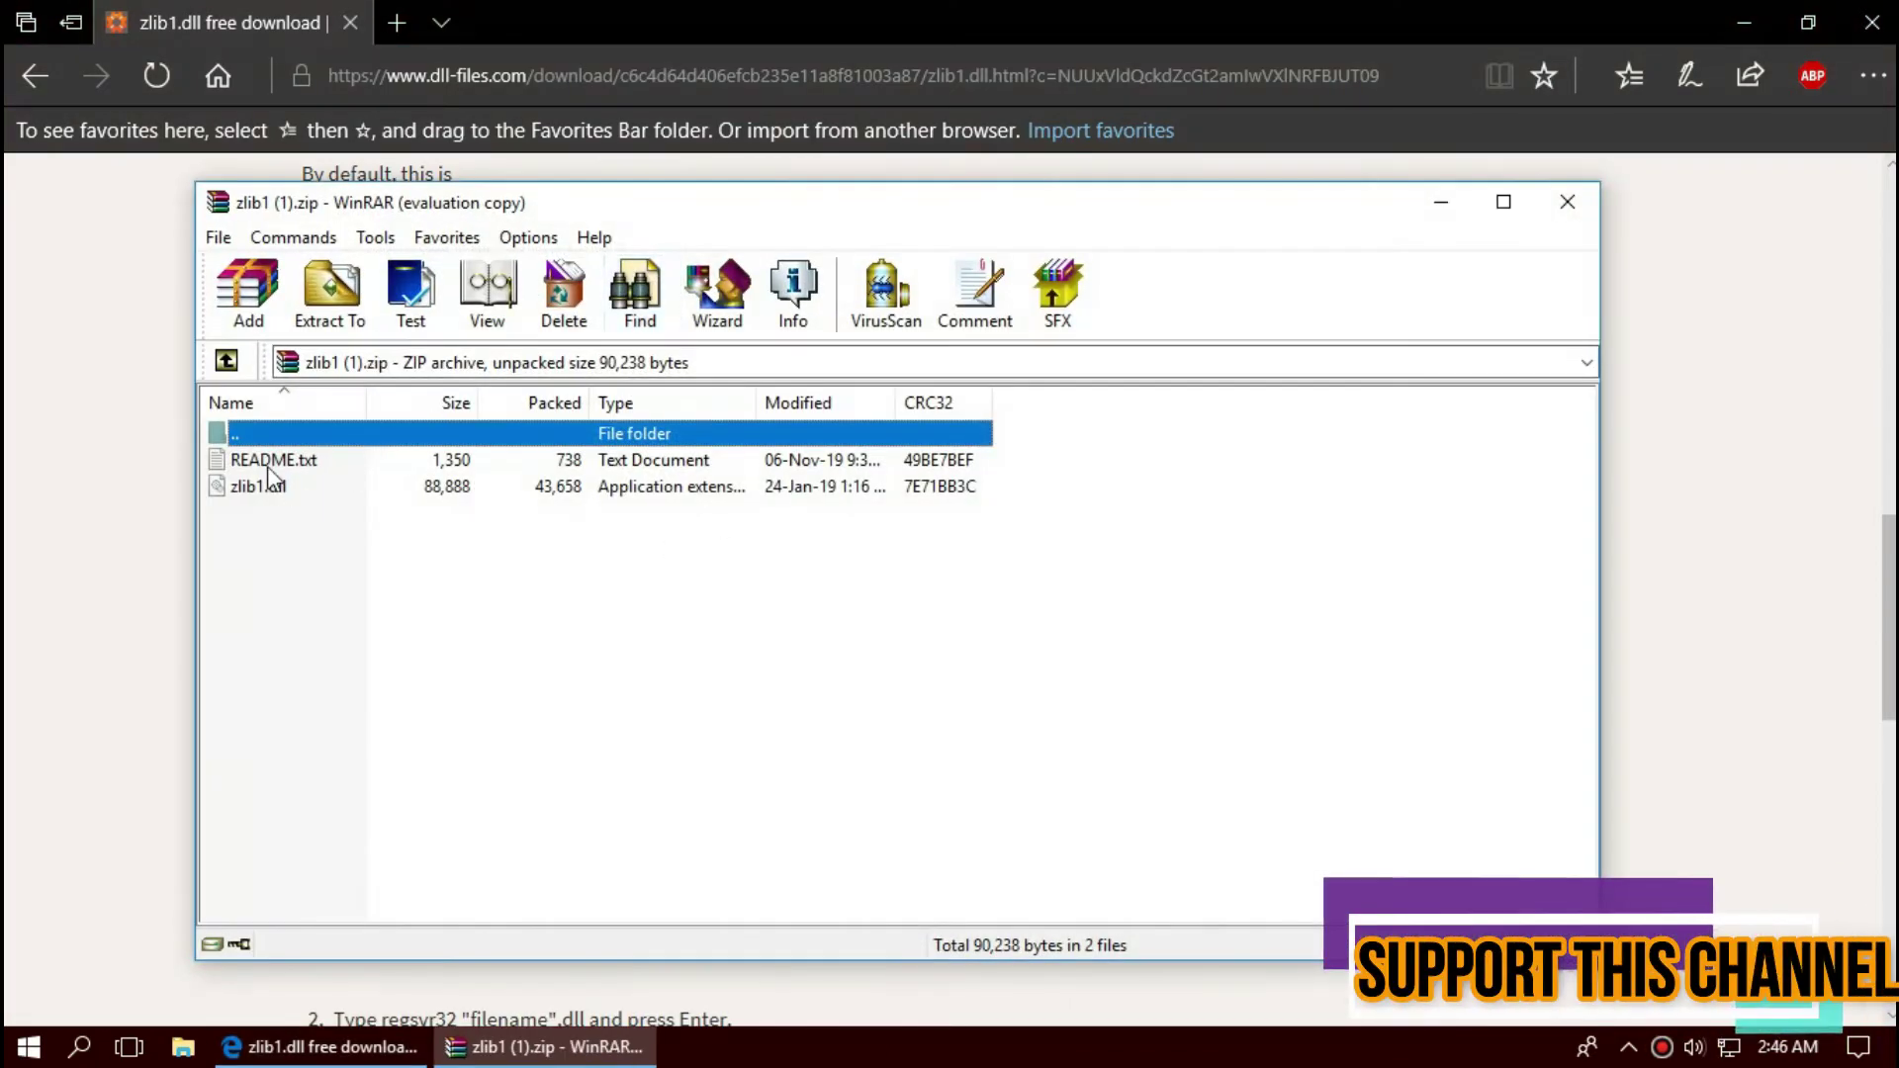
- Select zlib1.dll in the WinRAR archive and minimize Edge to show the desktop
{"action": "left_click", "coordinate": [273, 485]}
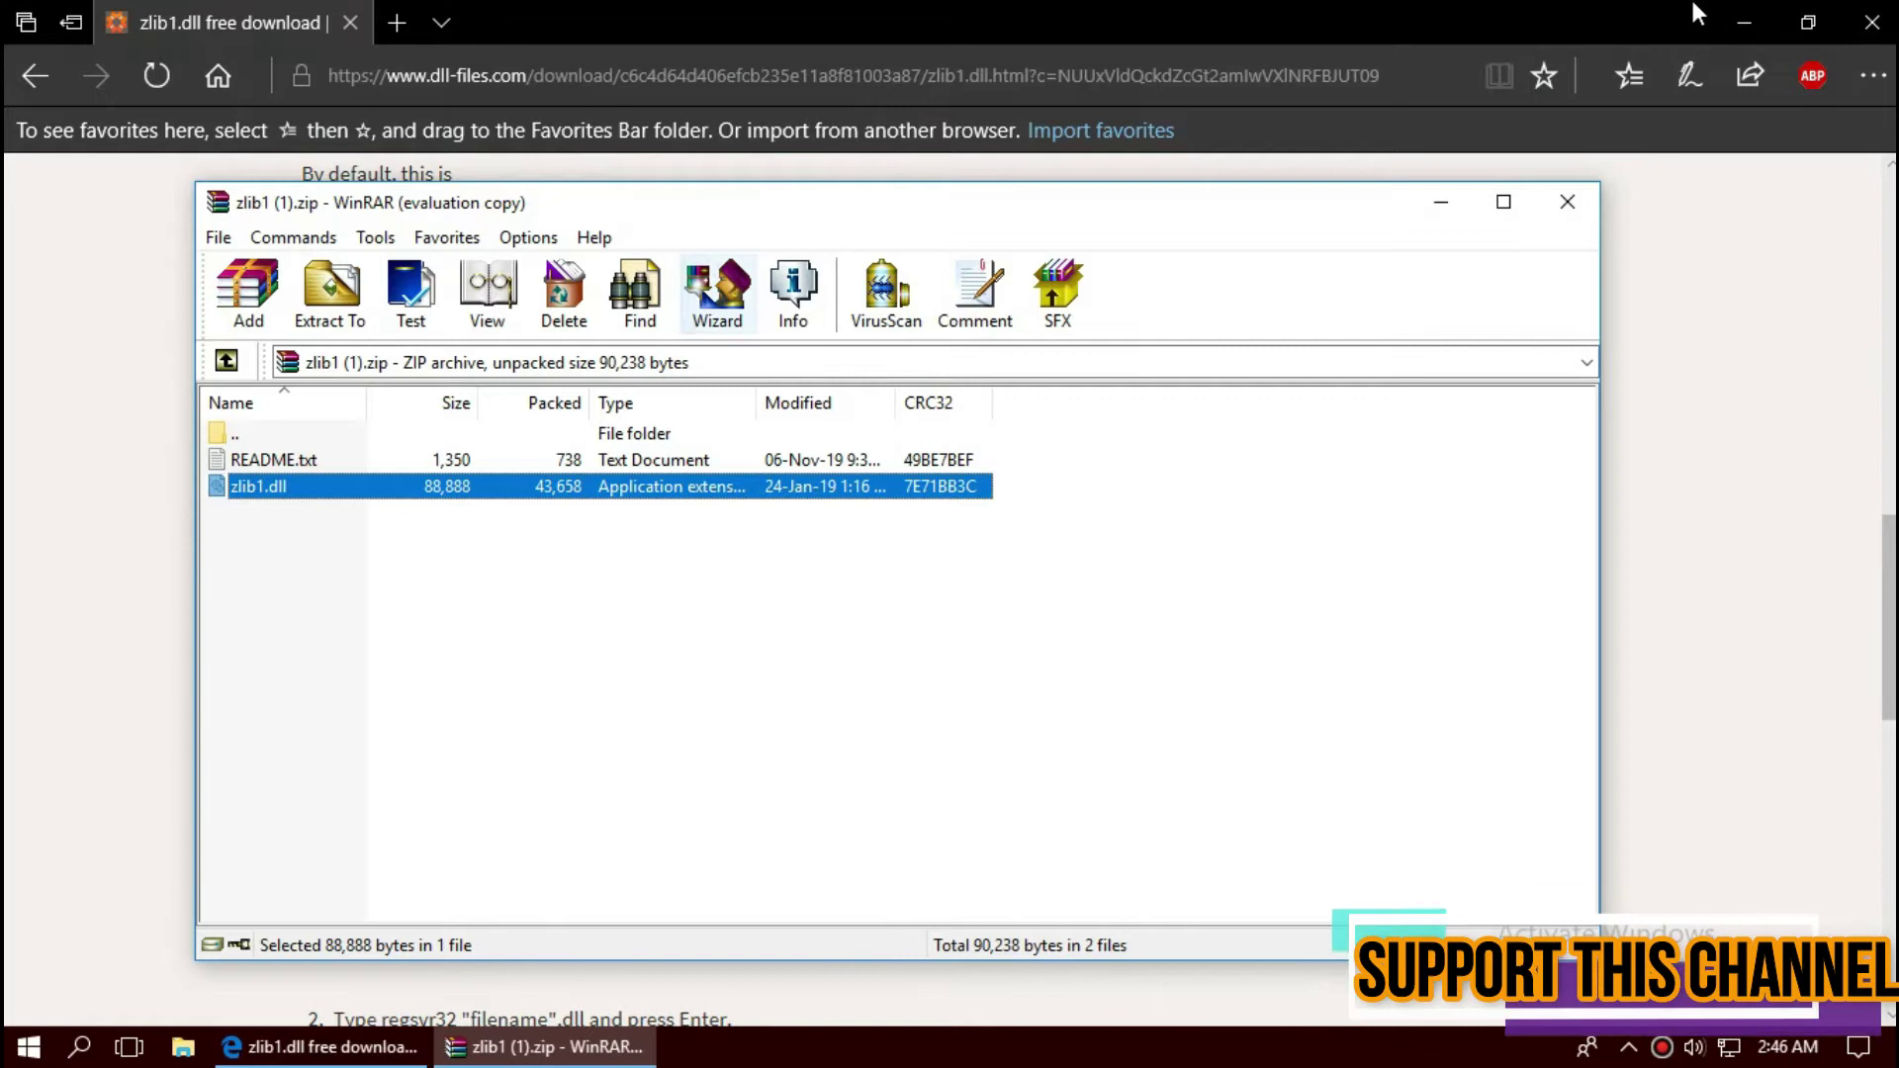
{"action": "left_click", "coordinate": [1740, 14]}
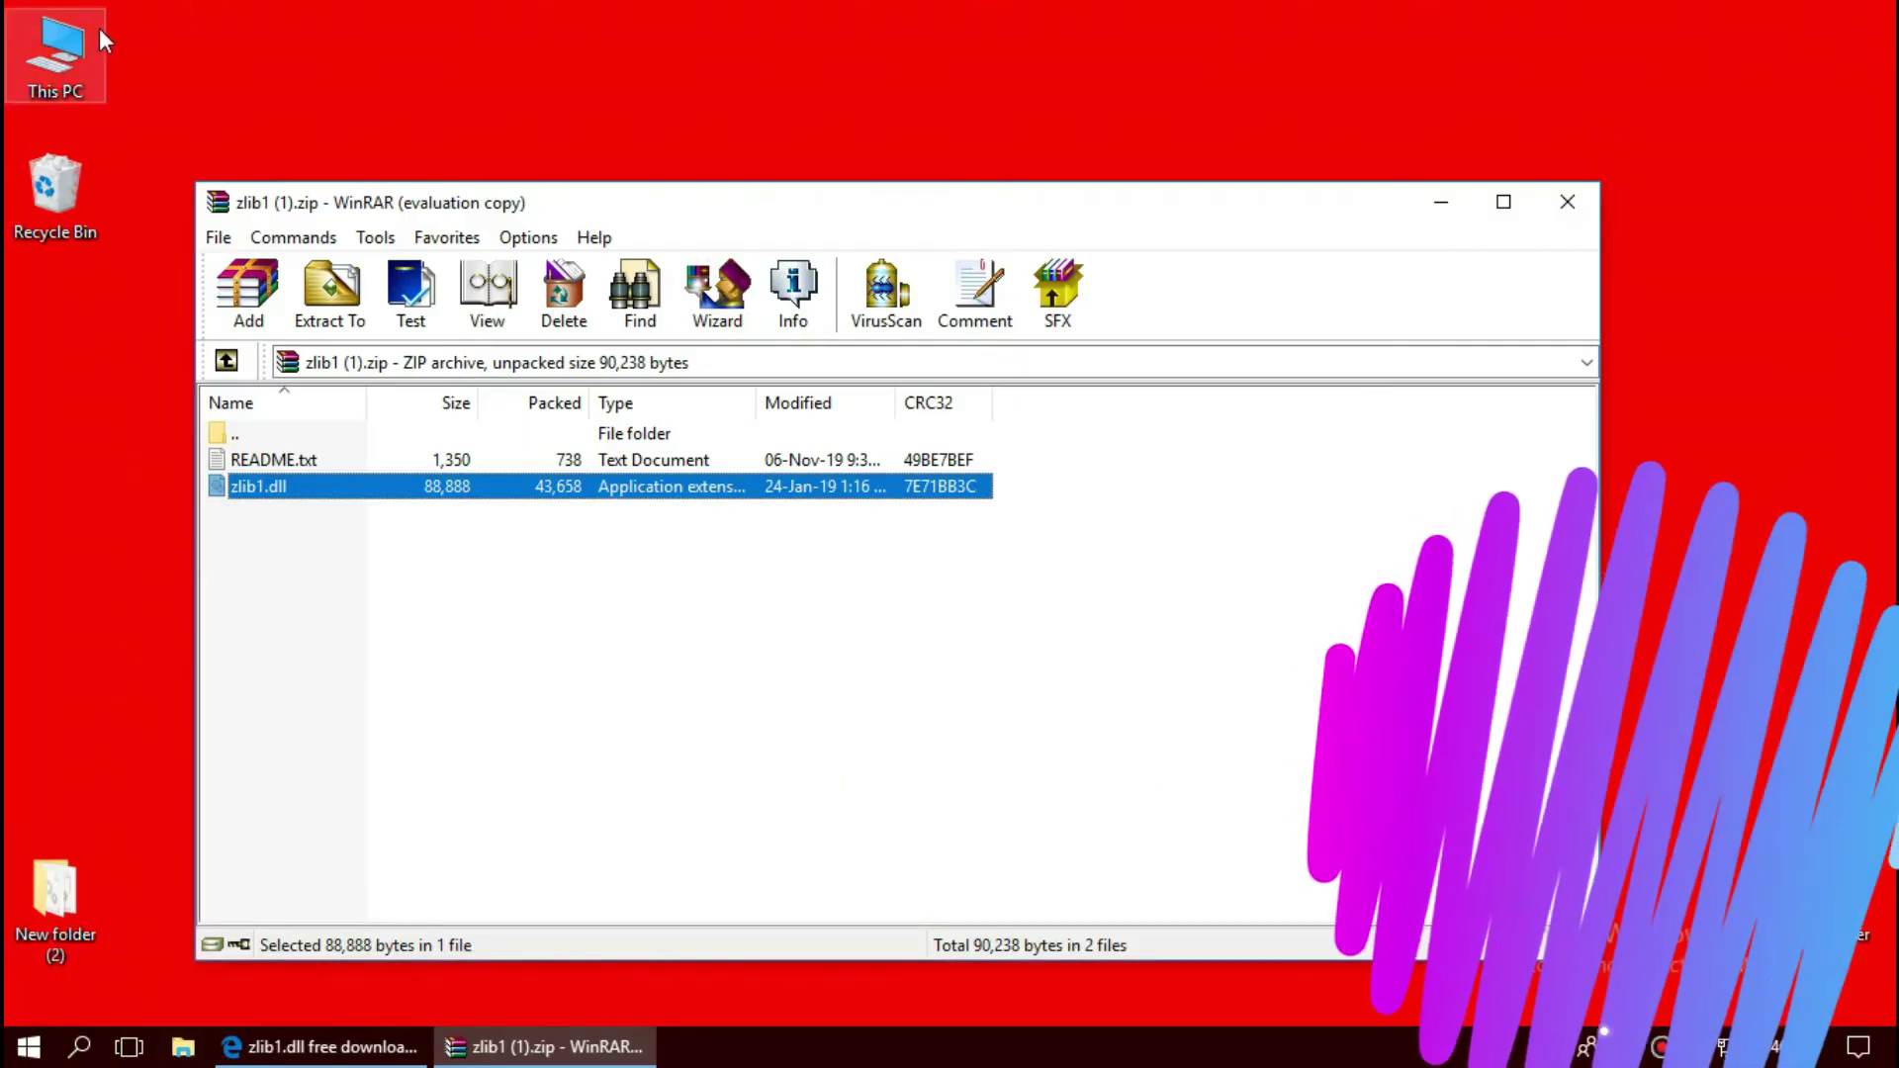
- Navigate through This PC, New Volume (C:) and Windows to the System32 folder
{"action": "double_click", "coordinate": [91, 31]}
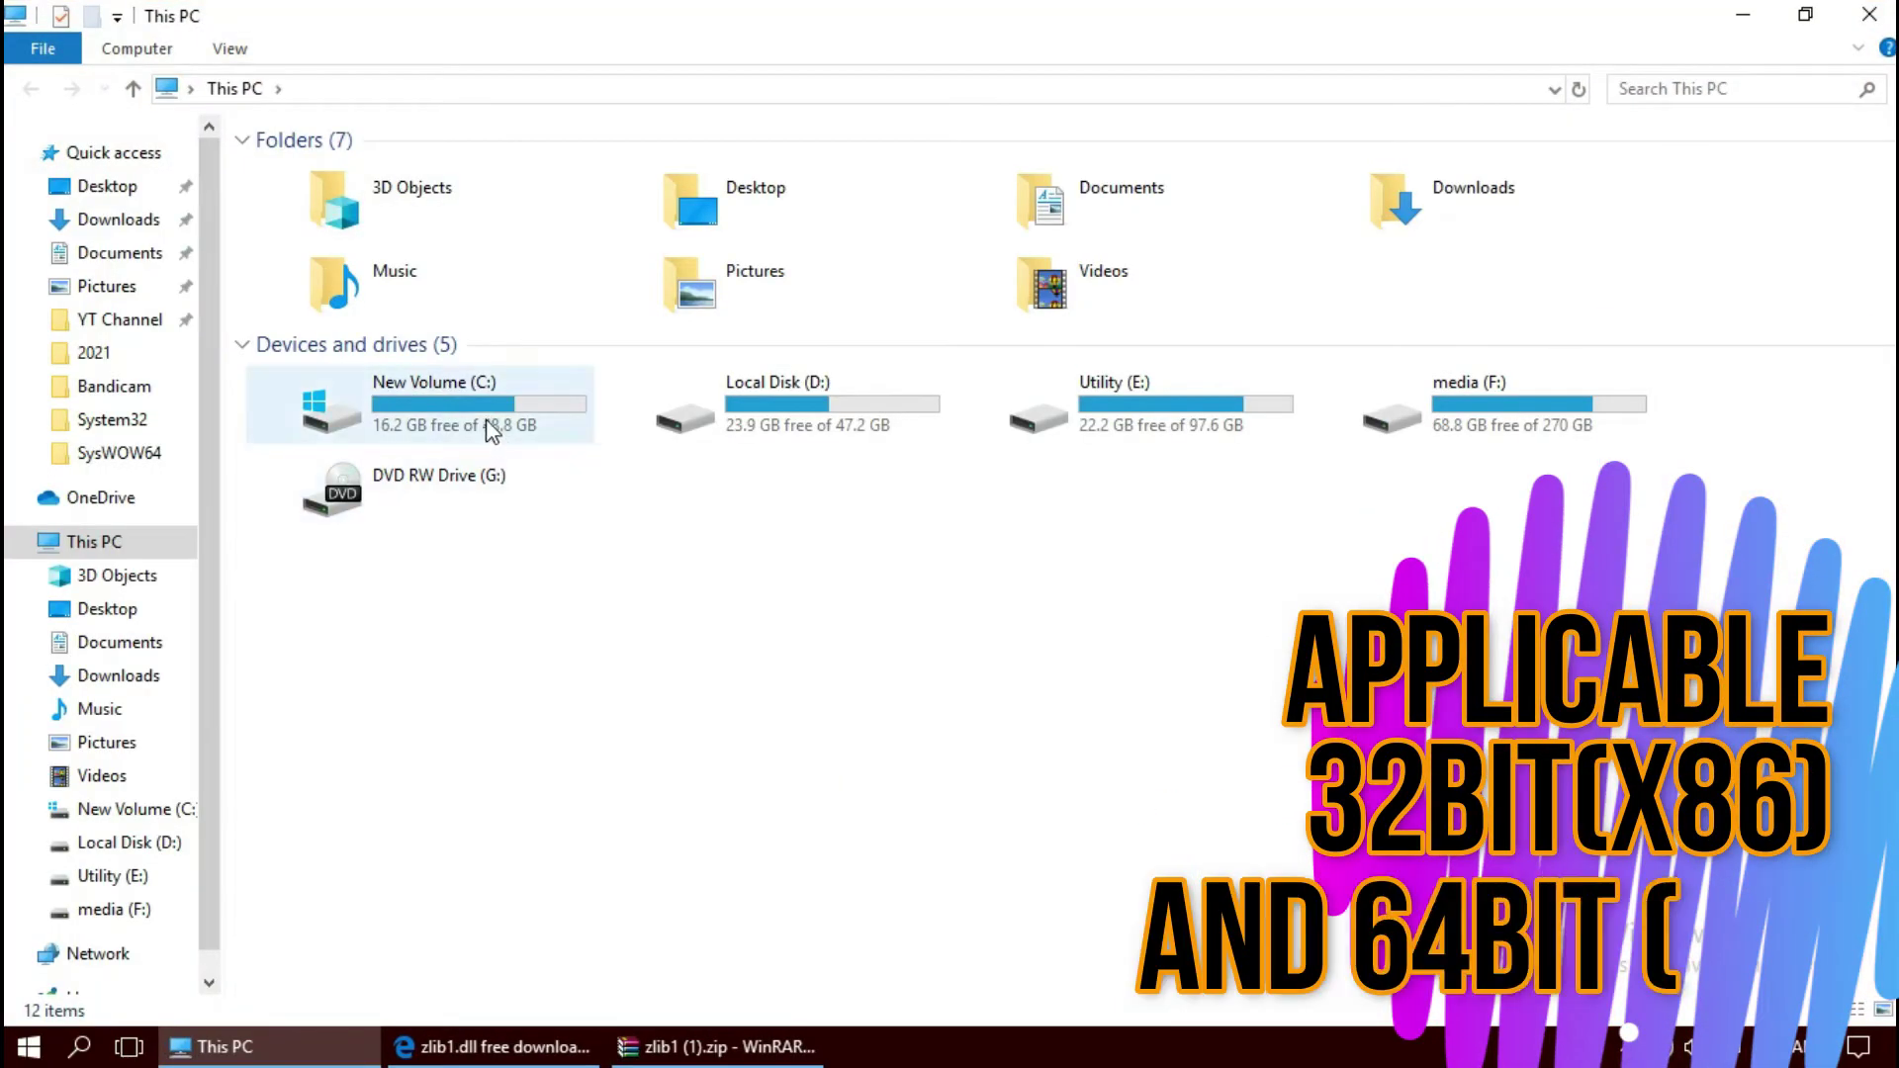
{"action": "double_click", "coordinate": [487, 424]}
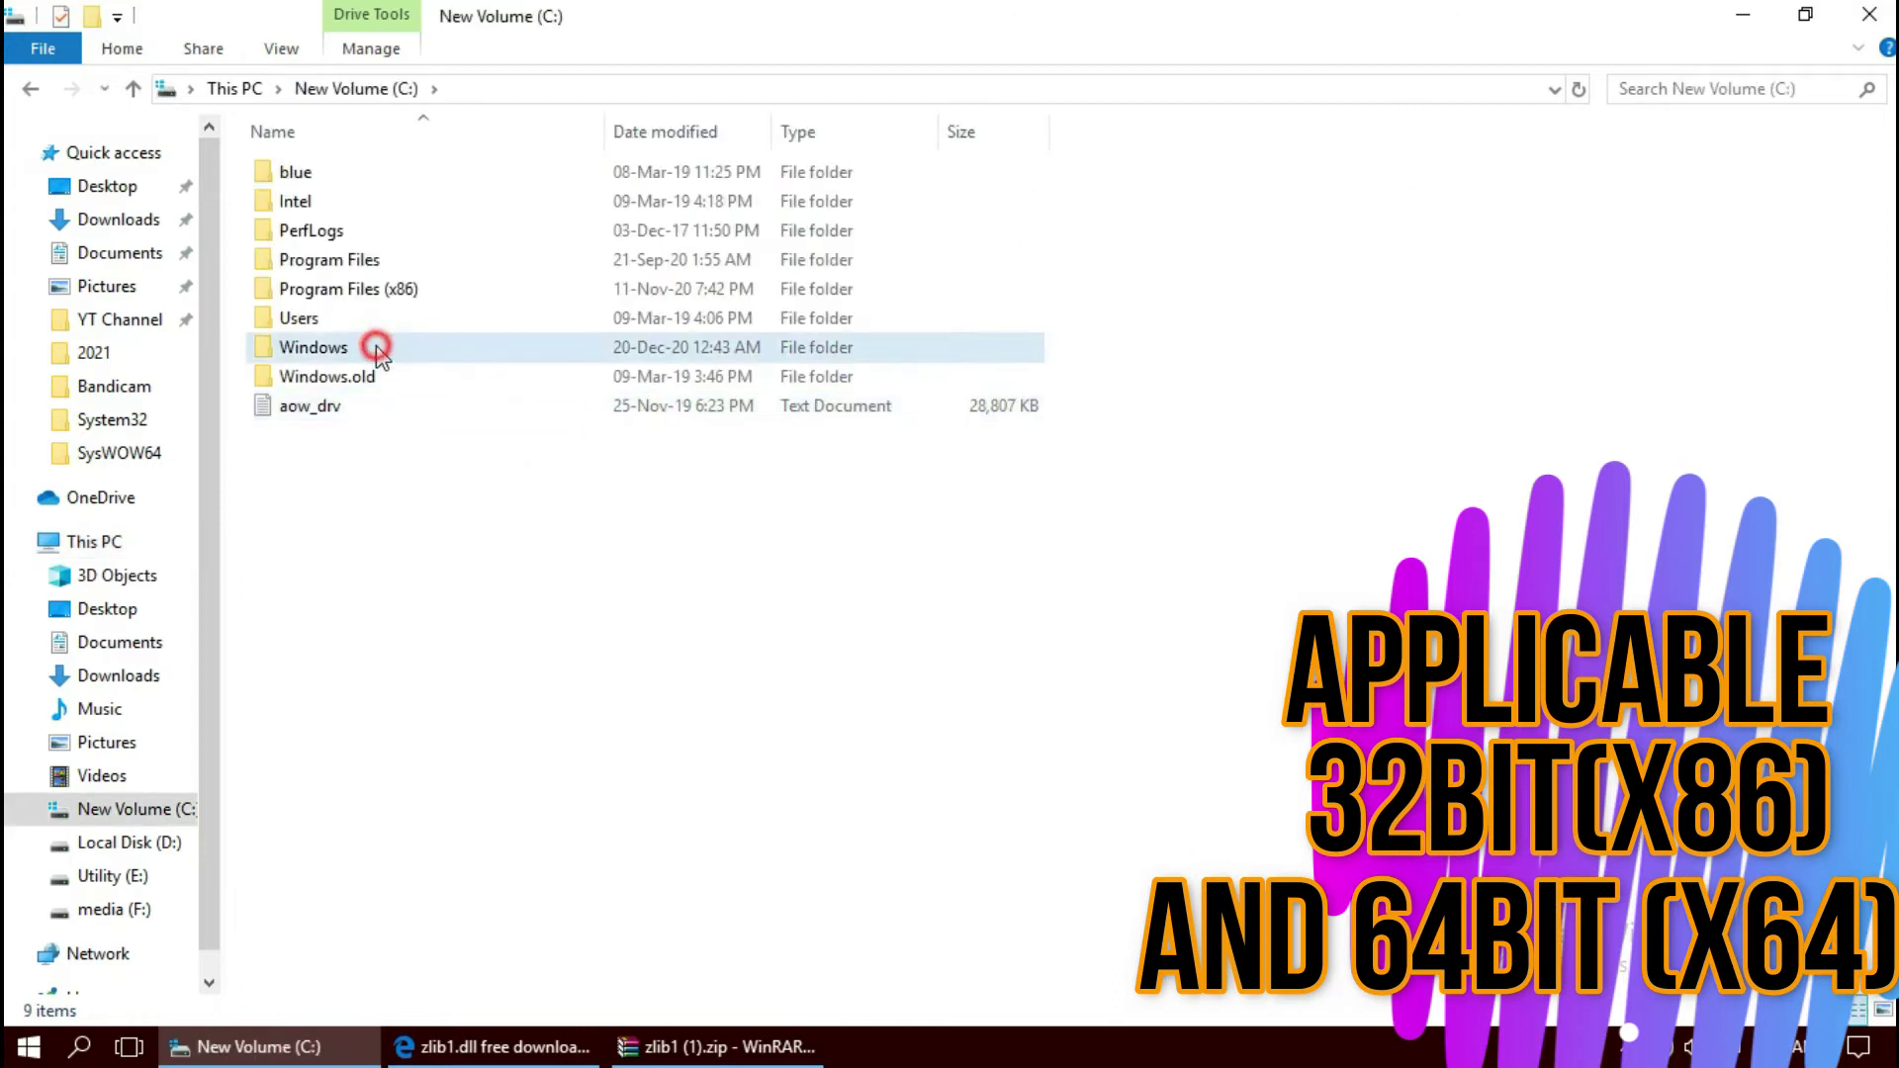
{"action": "double_click", "coordinate": [377, 348]}
{"action": "scroll", "coordinate": [577, 602], "scroll_direction": "down", "scroll_amount": 15}
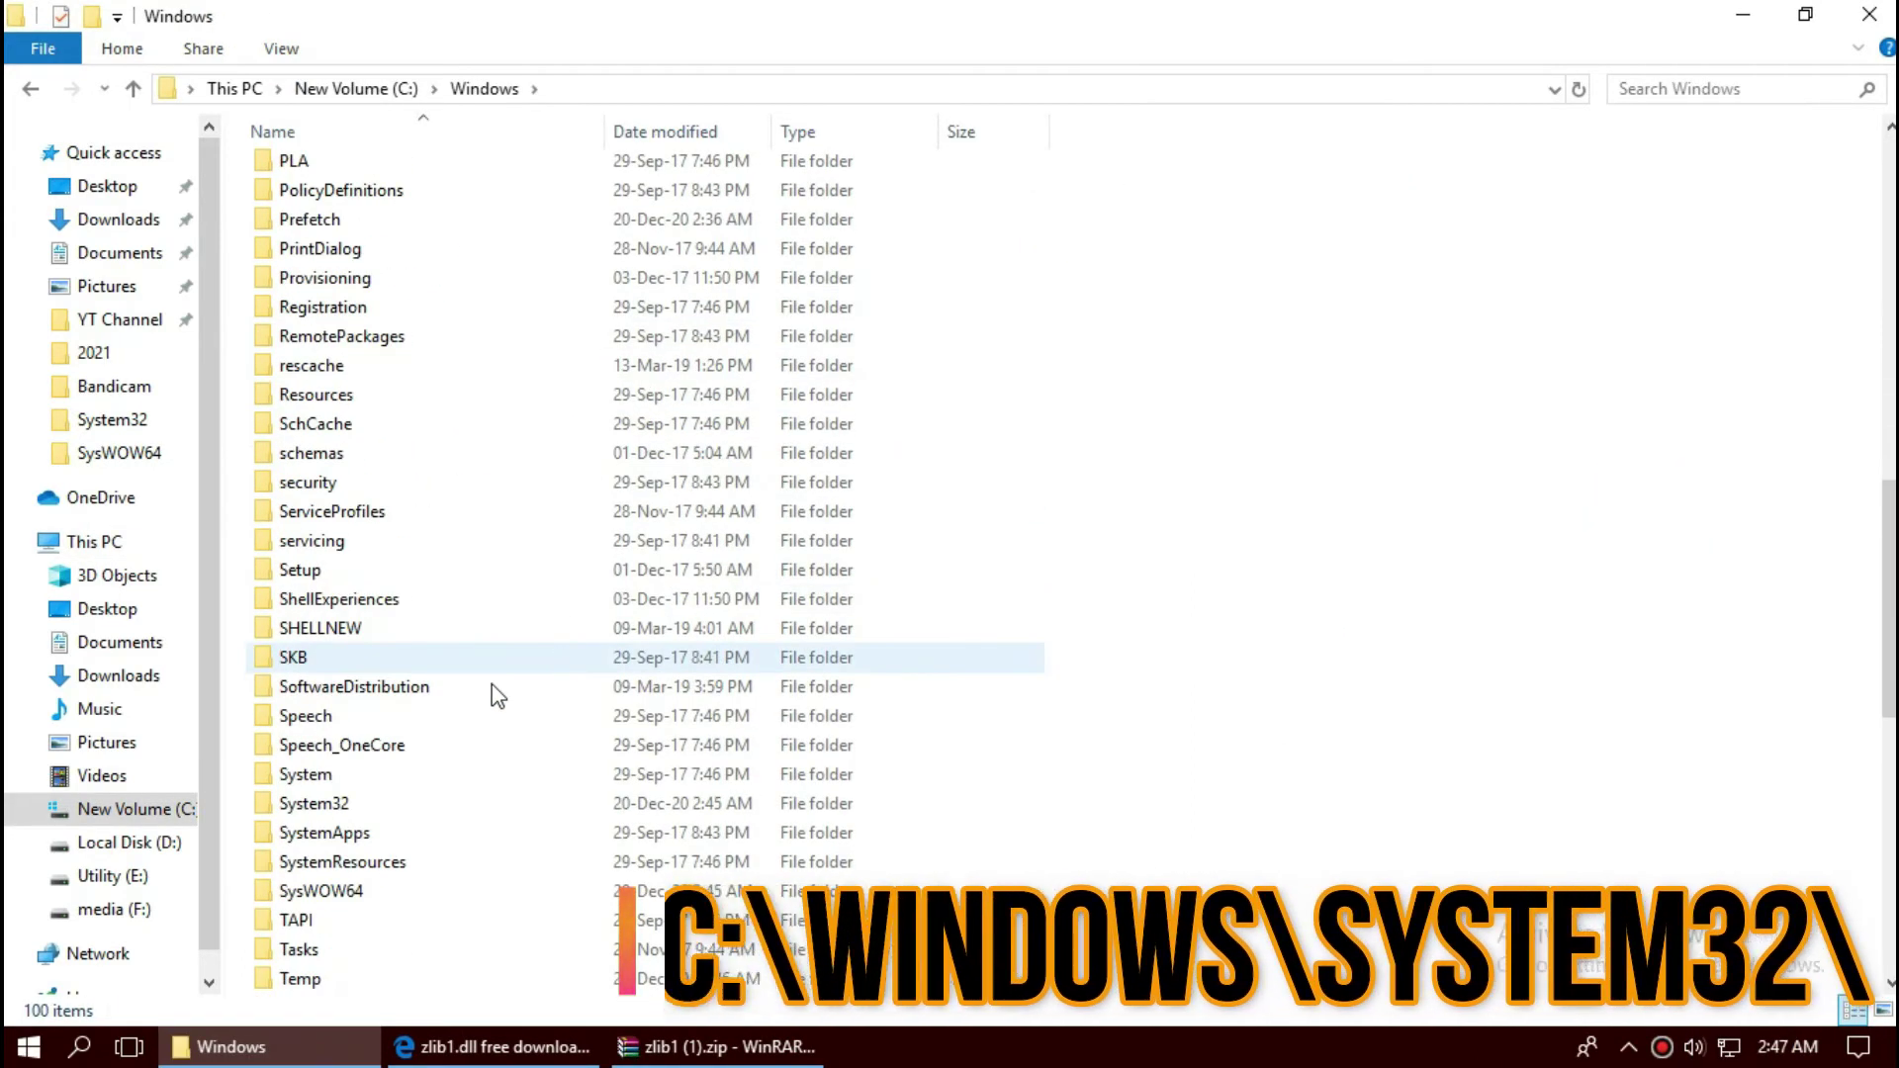
{"action": "double_click", "coordinate": [372, 803]}
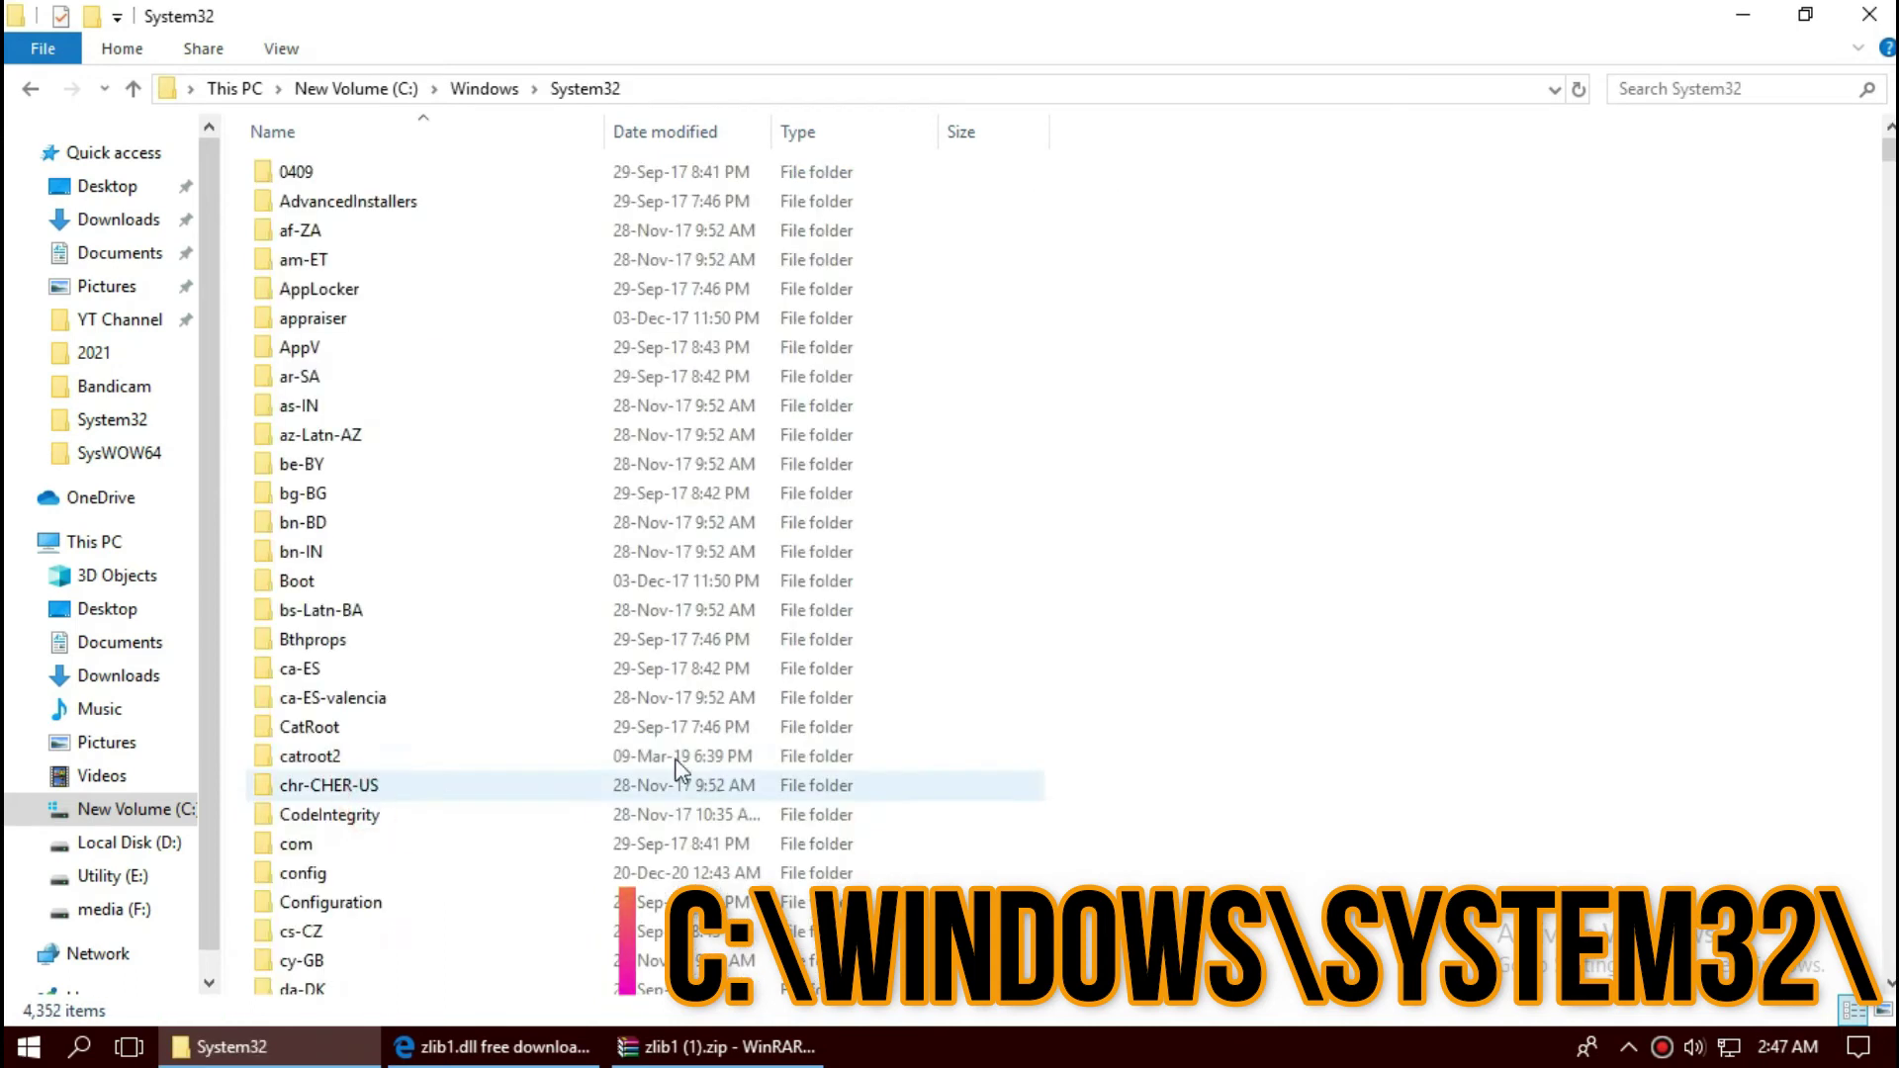
- Drag zlib1.dll from the zip into System32, replacing the existing file with administrator permission
{"action": "left_click", "coordinate": [675, 1050]}
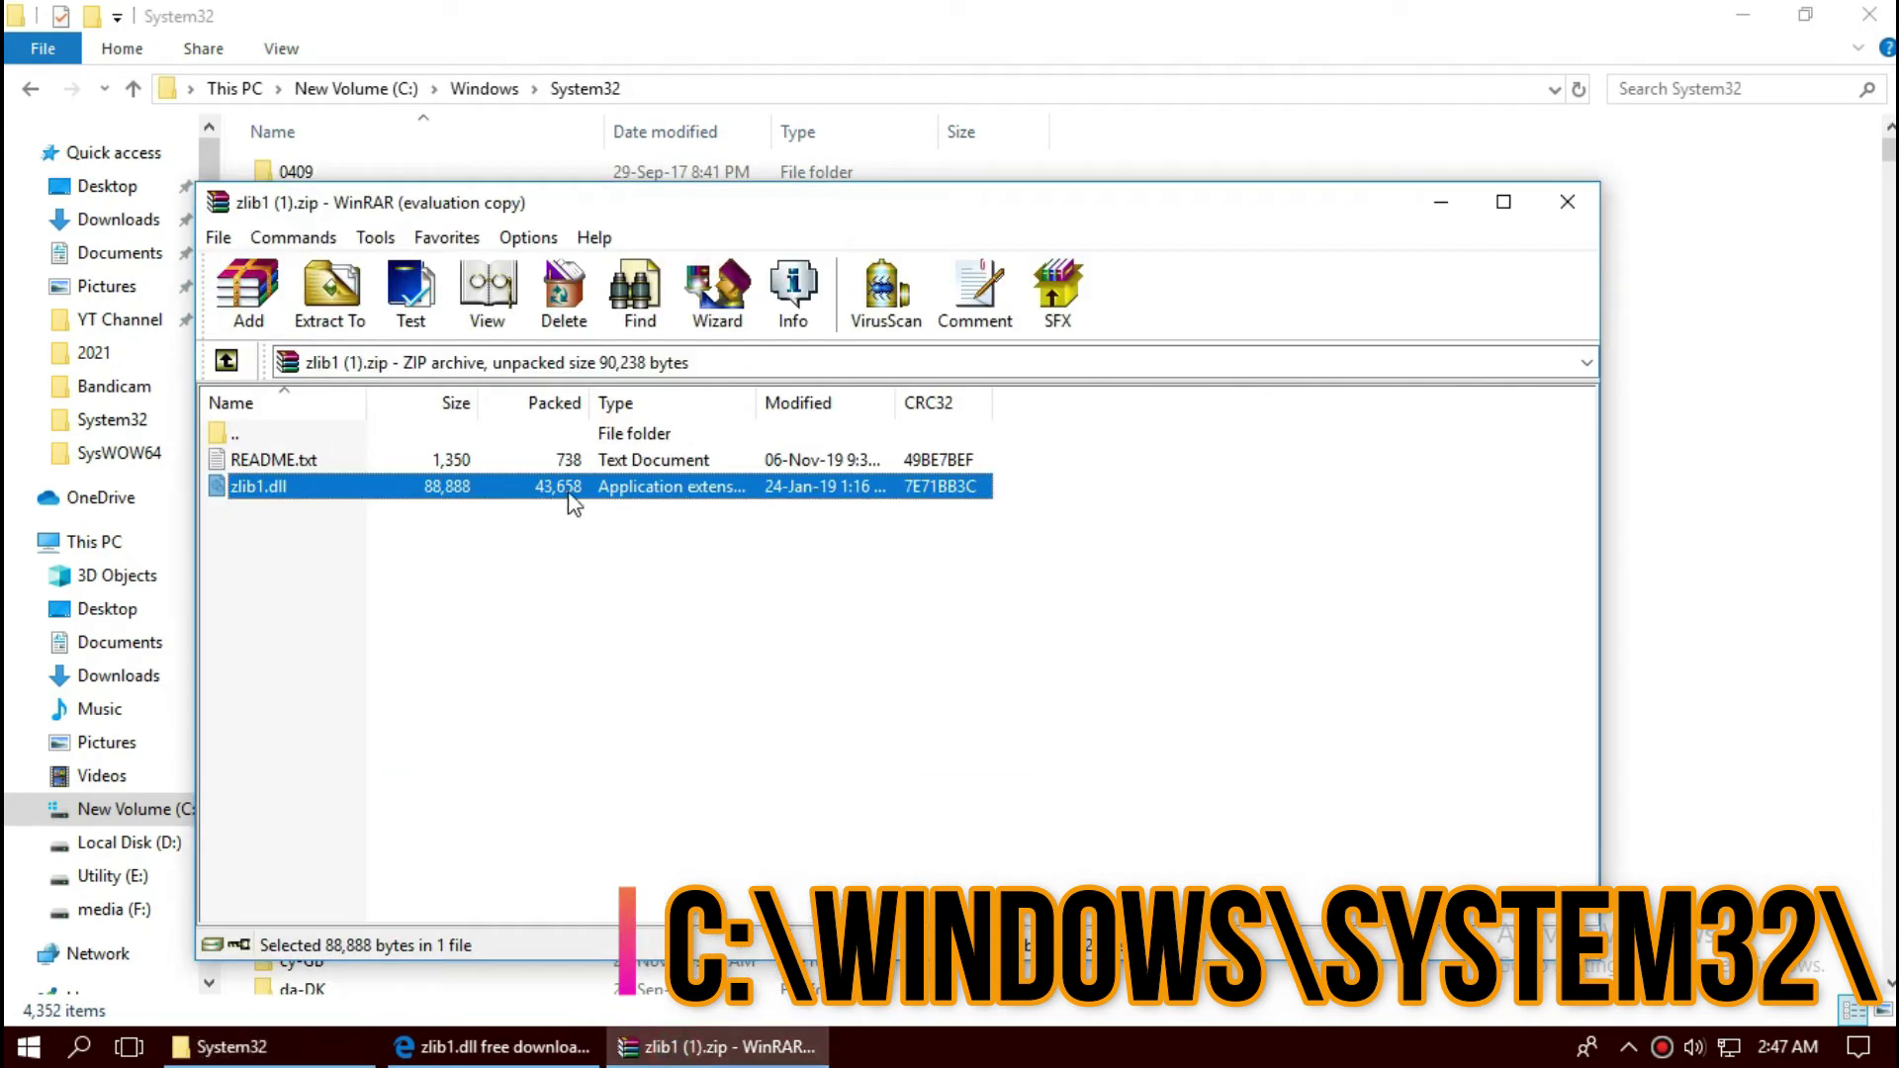
{"action": "left_click_drag", "start_coordinate": [1756, 514], "coordinate": [1747, 506]}
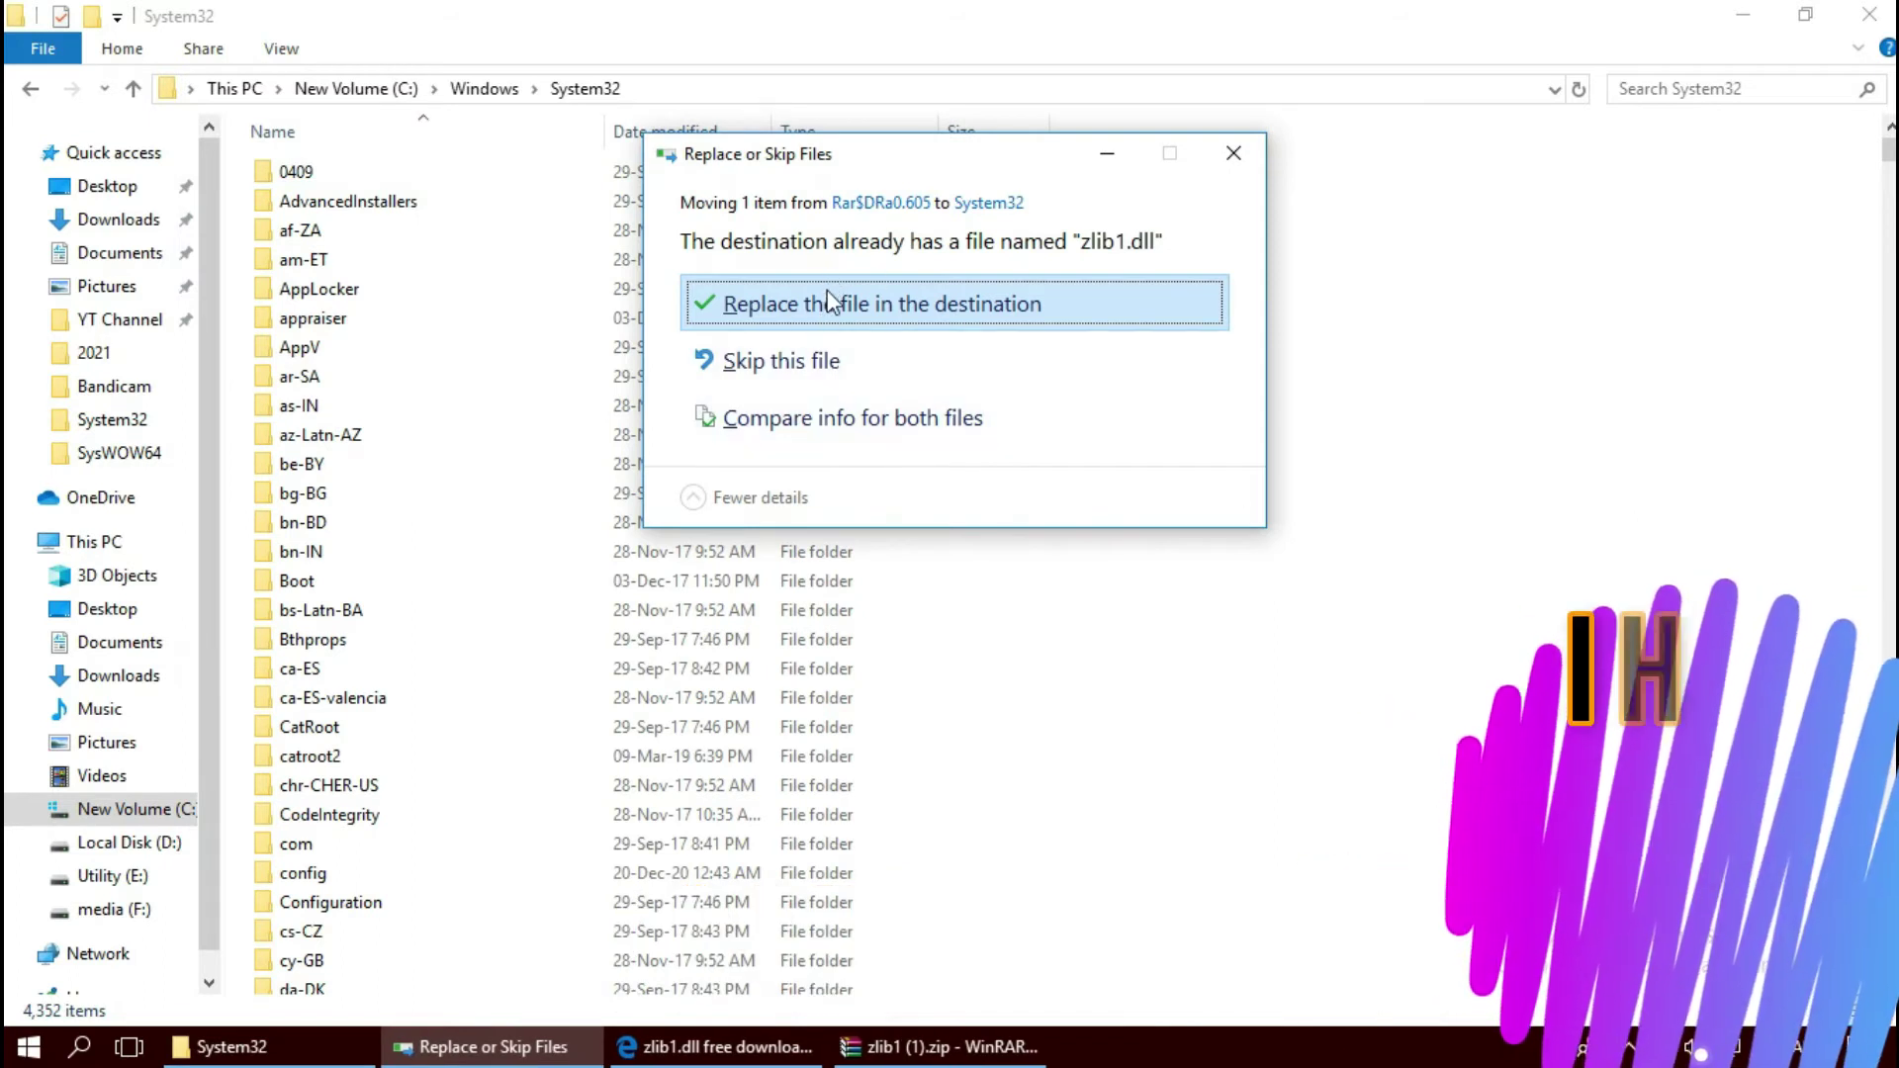
{"action": "left_click", "coordinate": [826, 301]}
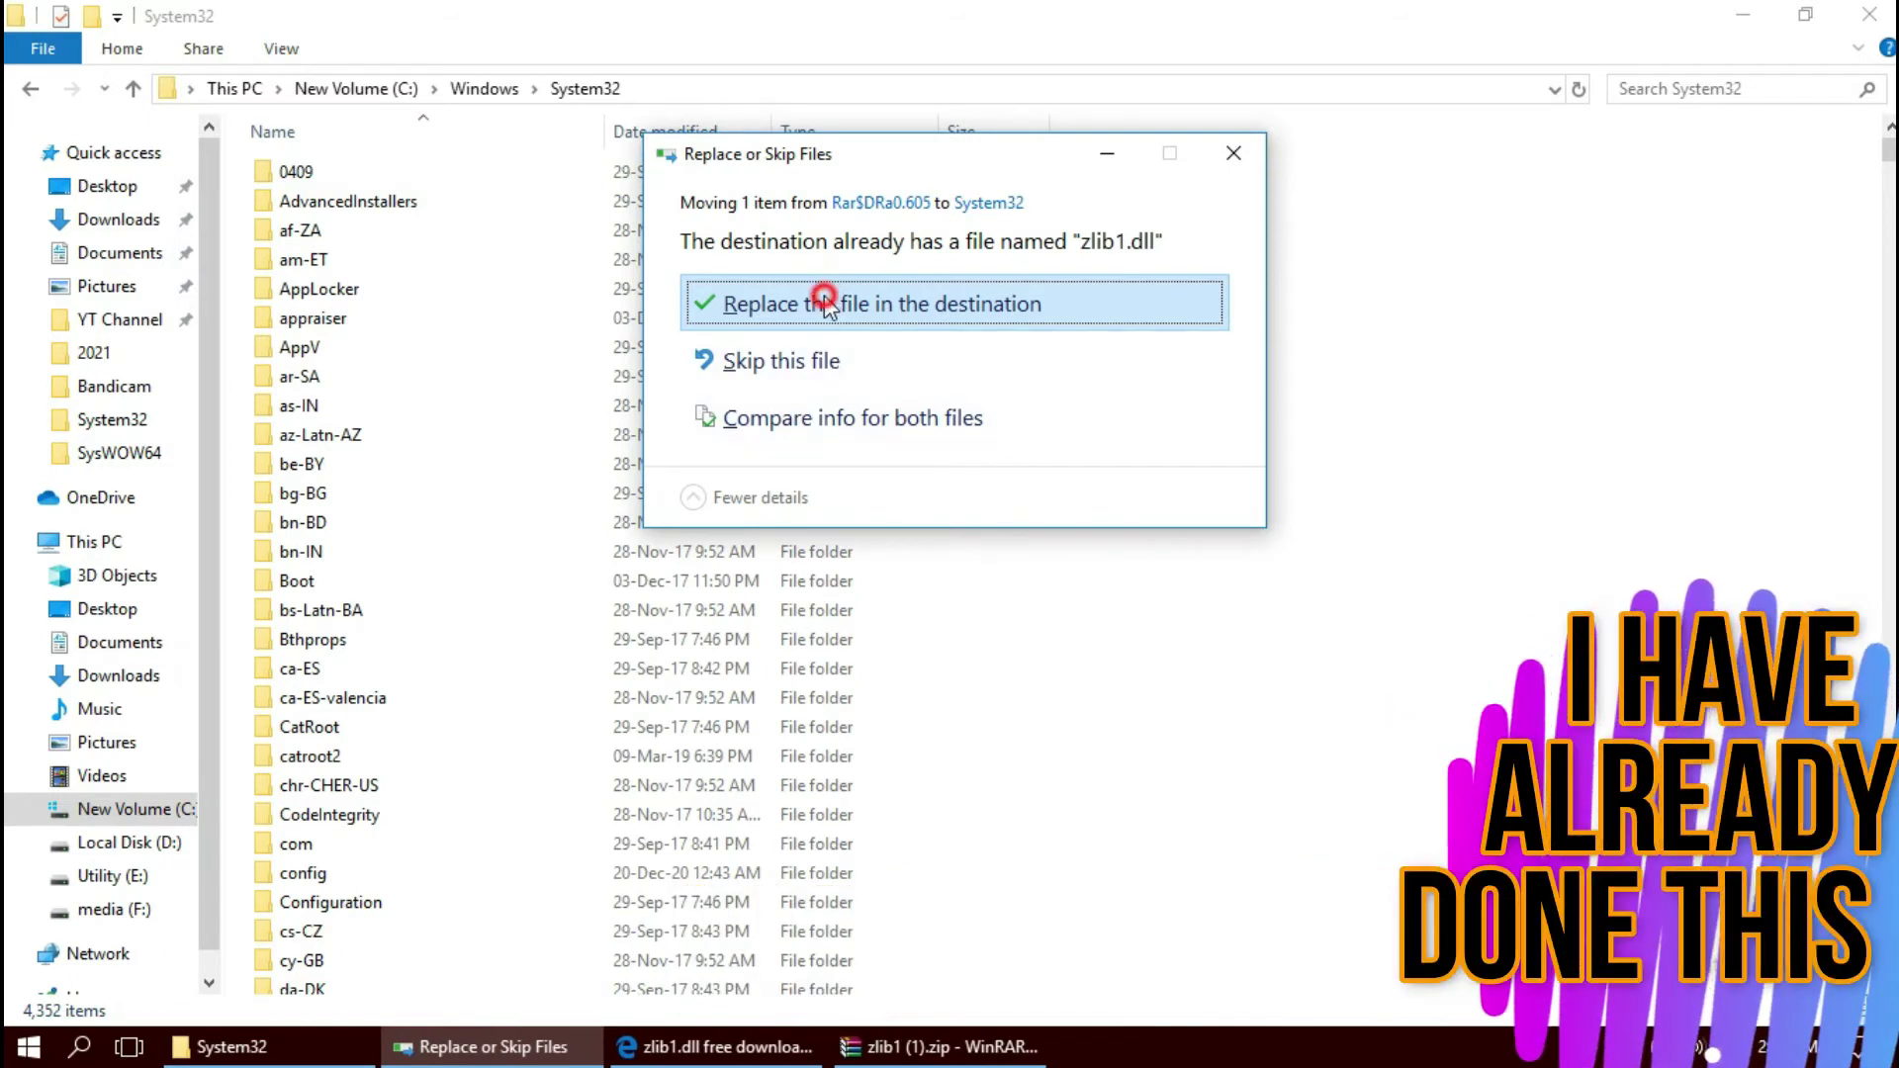
{"action": "left_click", "coordinate": [848, 339]}
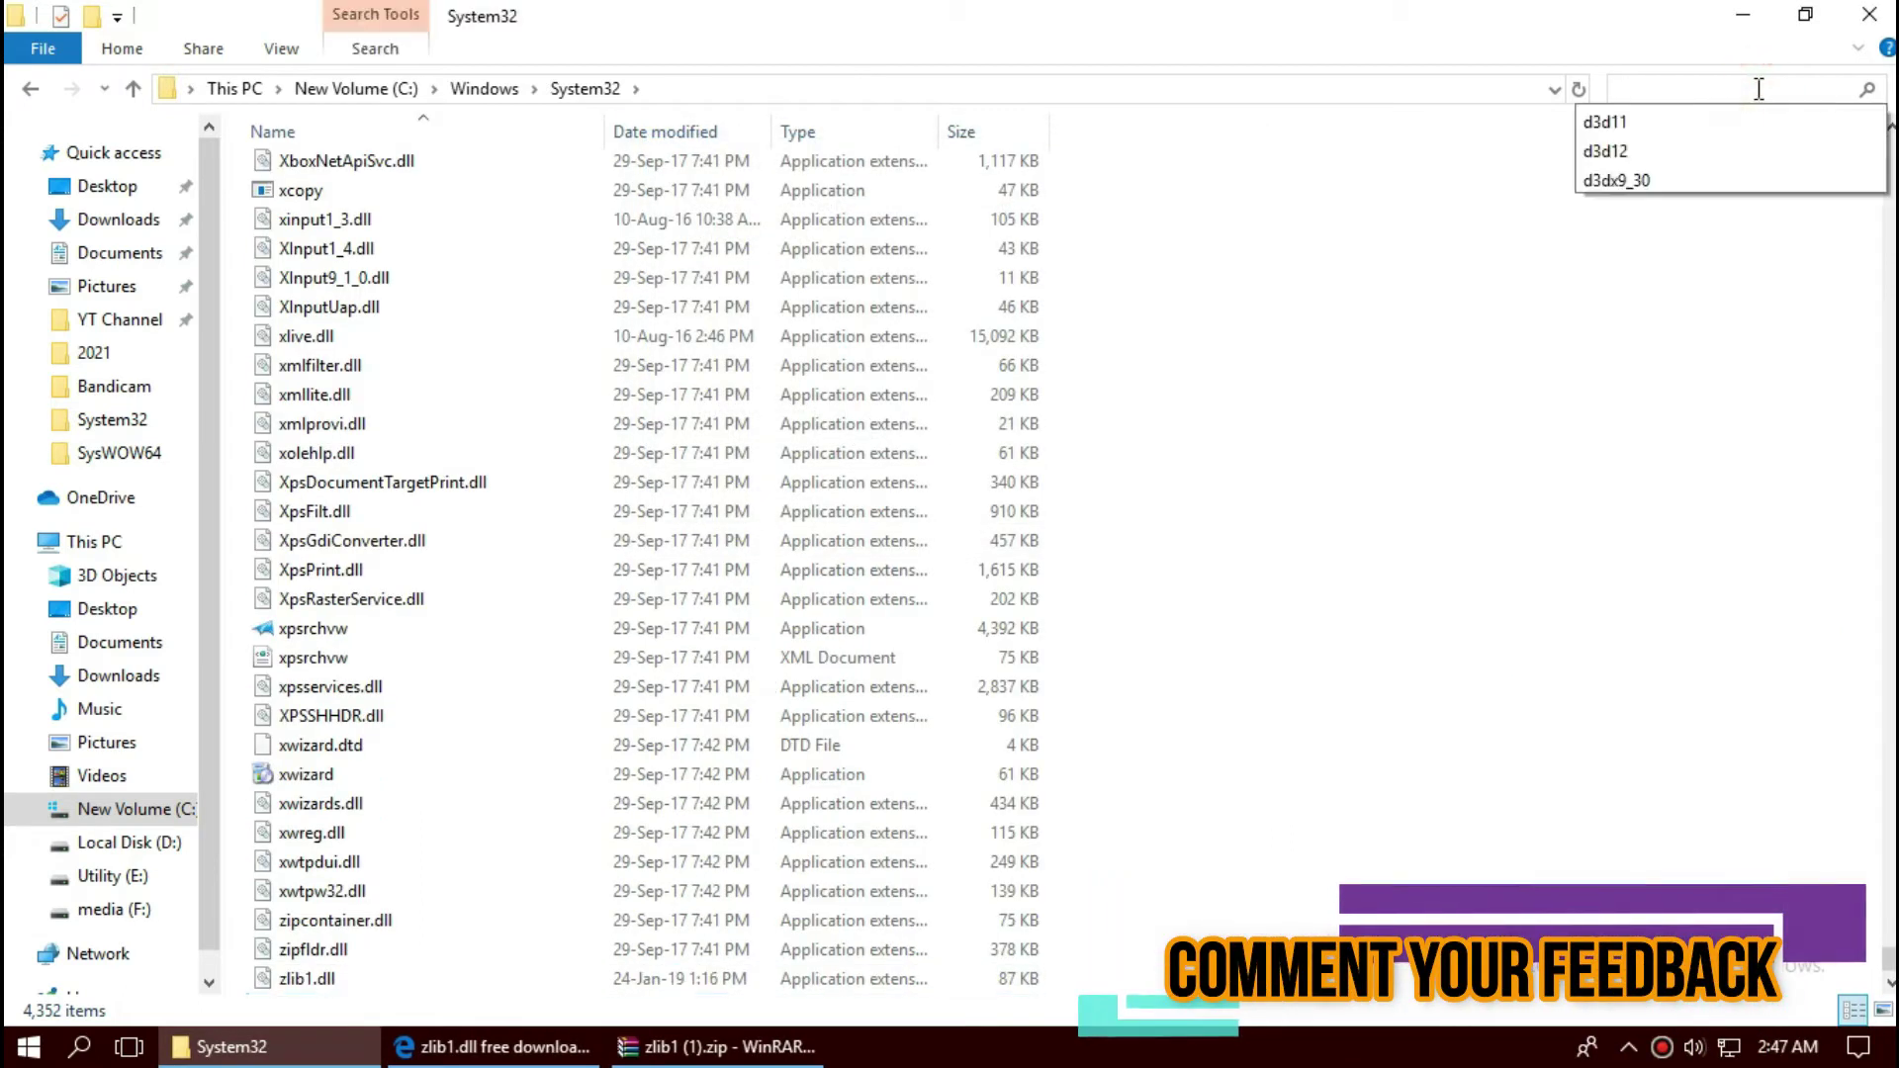
- Search System32 for 'zlib', select the zlib1.dll (86.8 KB) result, and close the window
{"action": "left_click", "coordinate": [1758, 89]}
{"action": "type", "text": "z"}
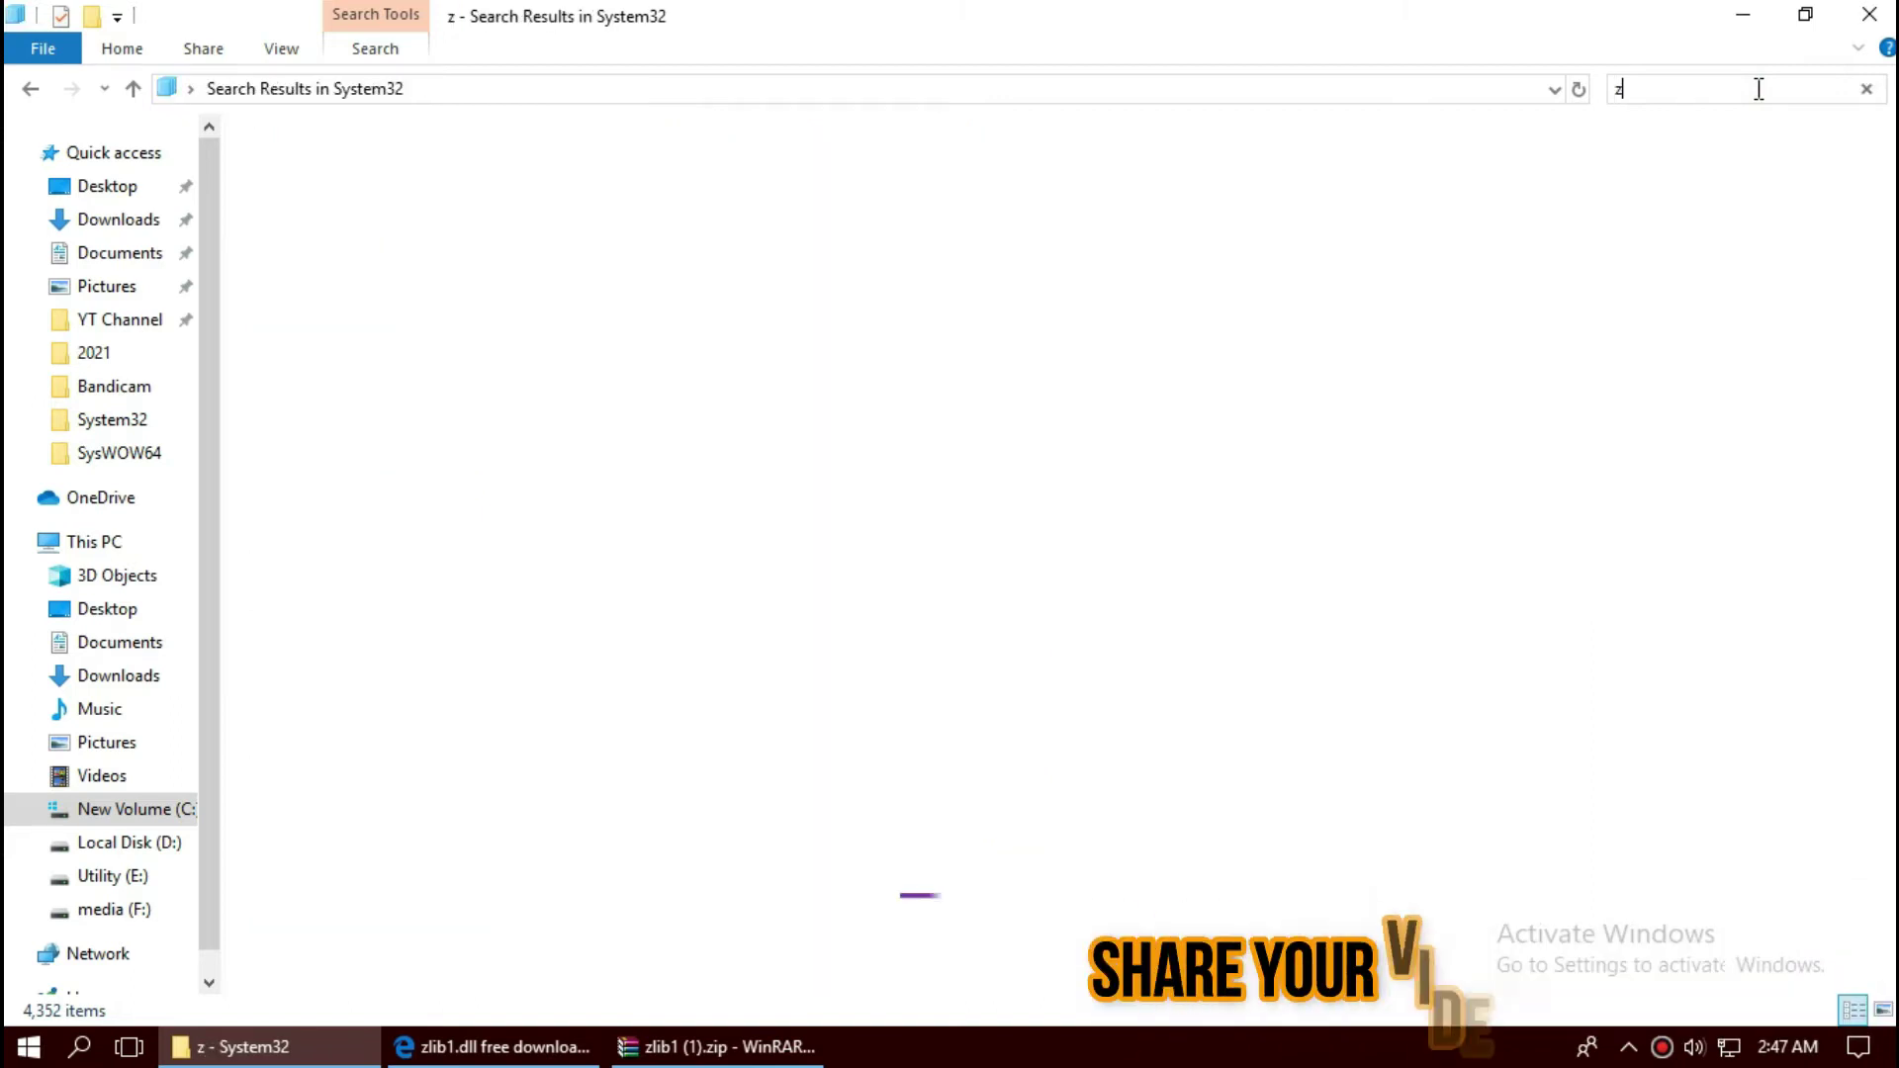
{"action": "type", "text": "lib"}
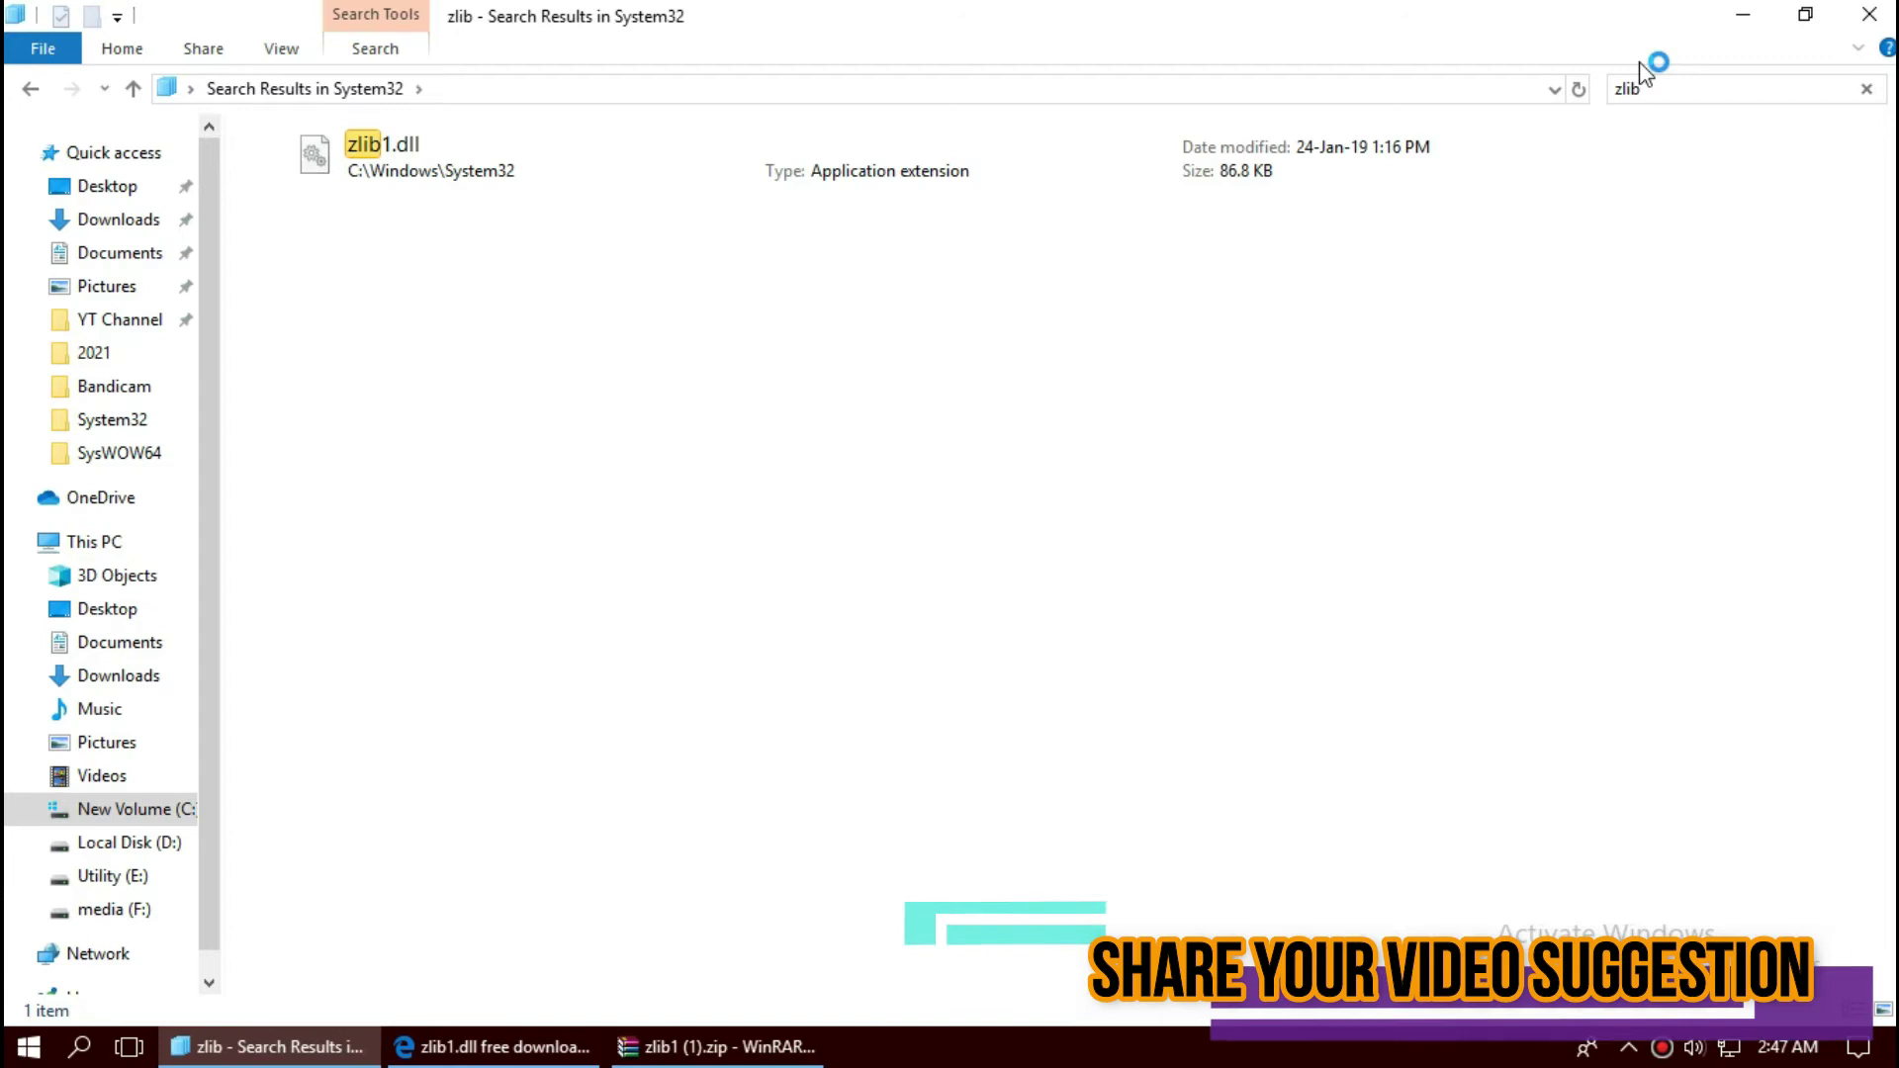
{"action": "left_click", "coordinate": [620, 183]}
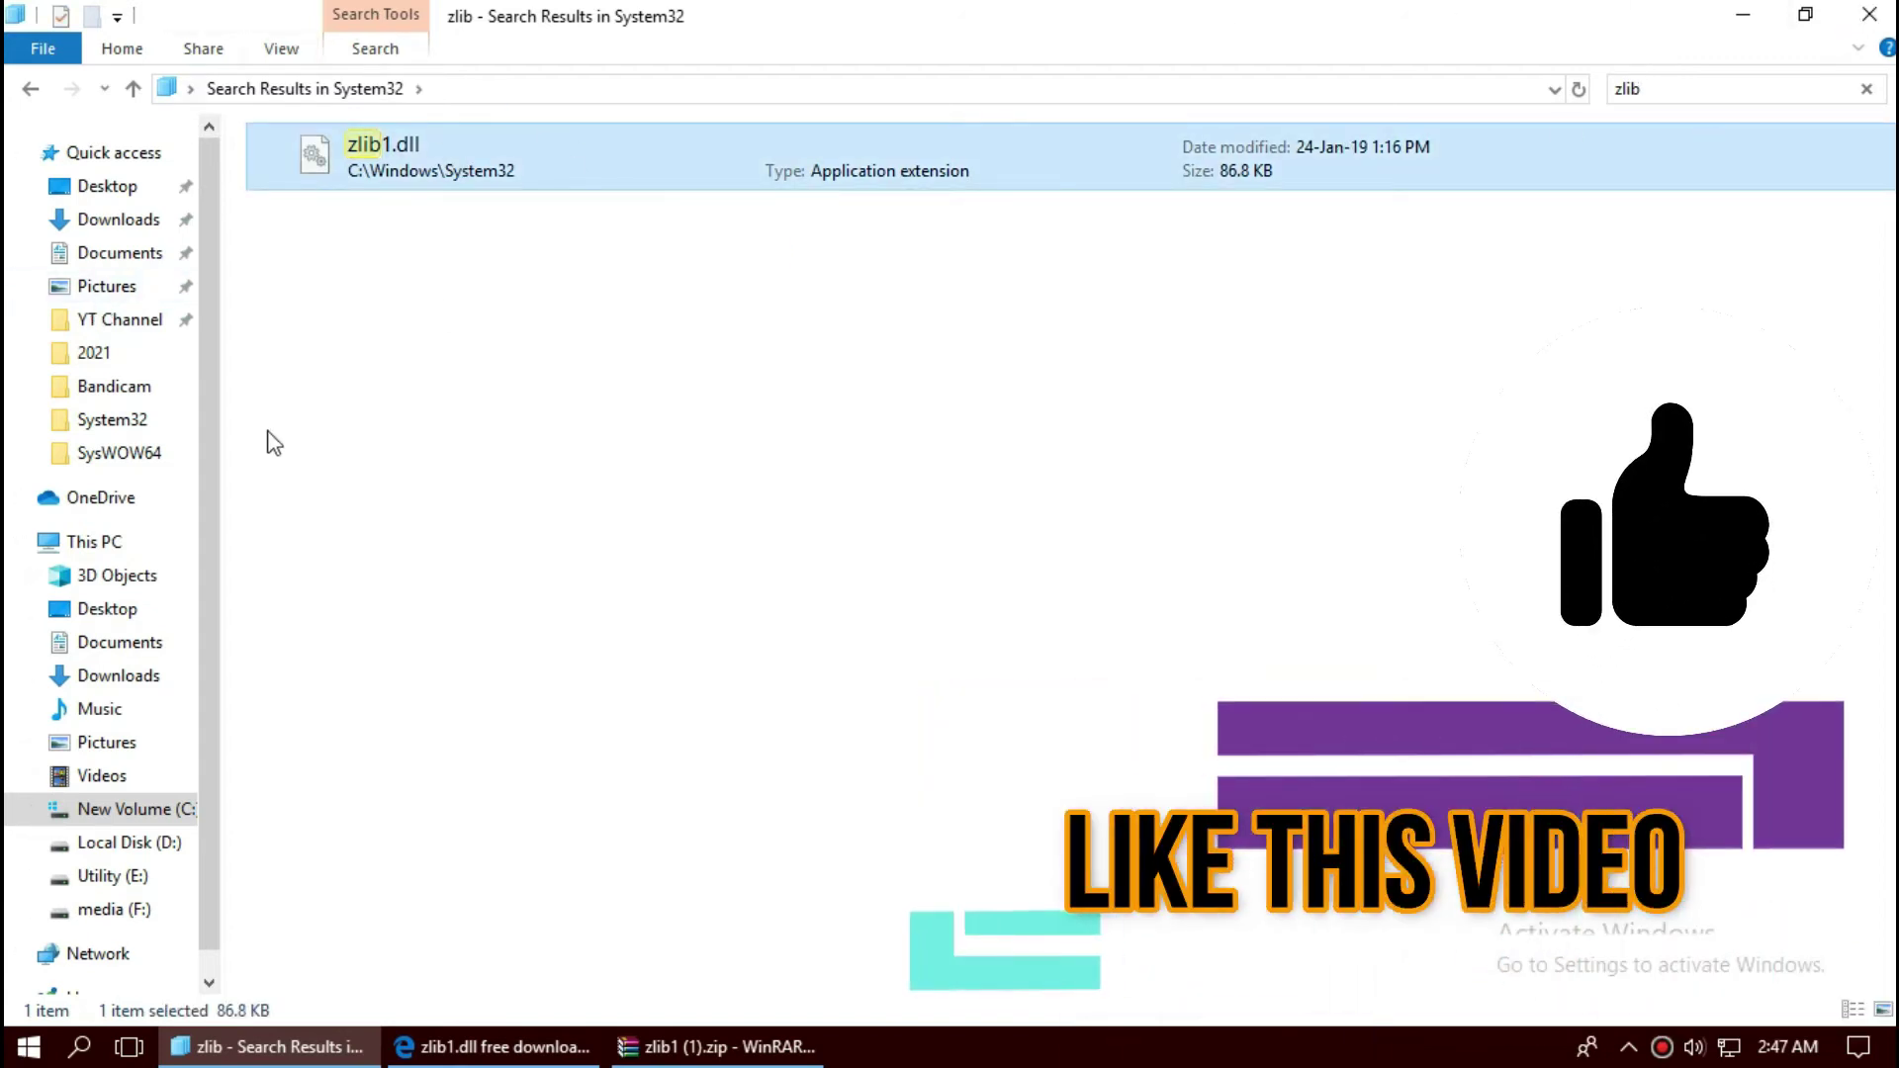
{"action": "left_click", "coordinate": [1876, 14]}
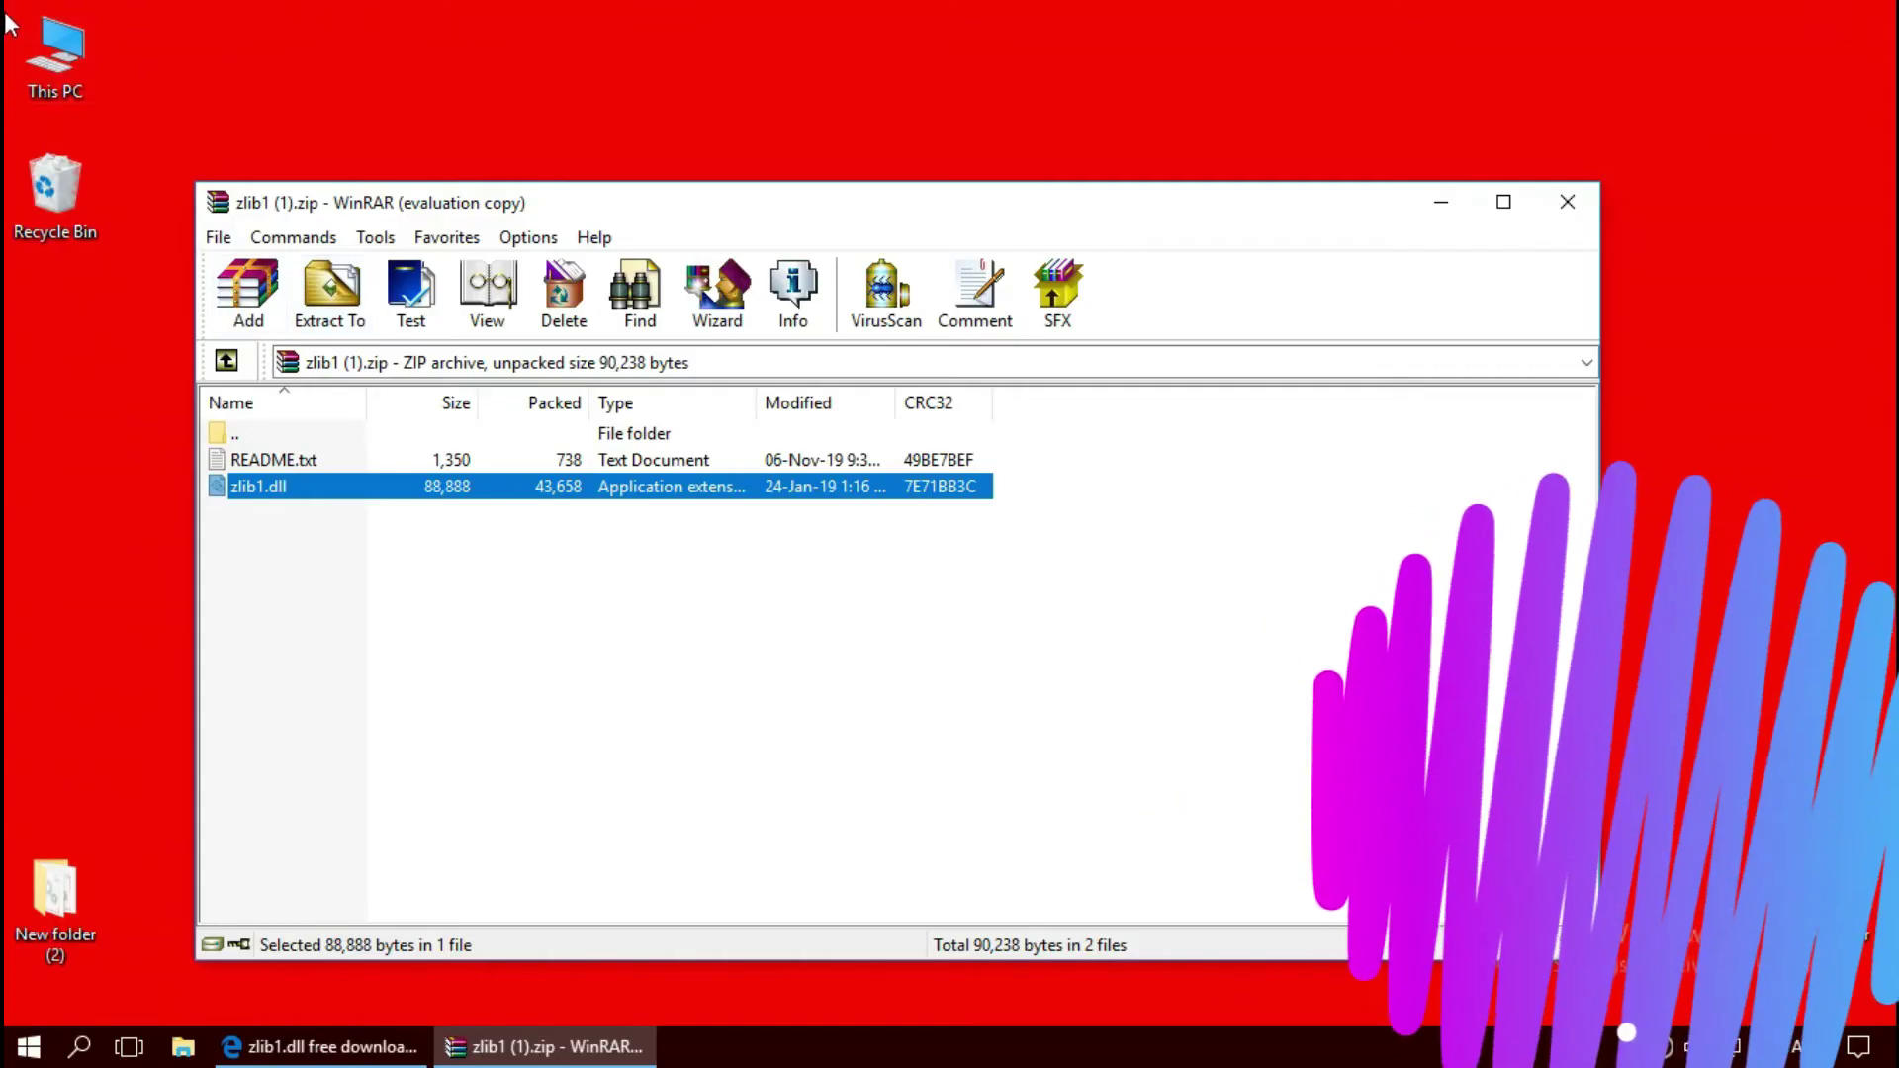
- Navigate through This PC, New Volume (C:) and Windows to the SysWOW64 folder
{"action": "left_click", "coordinate": [57, 77]}
{"action": "double_click", "coordinate": [57, 77]}
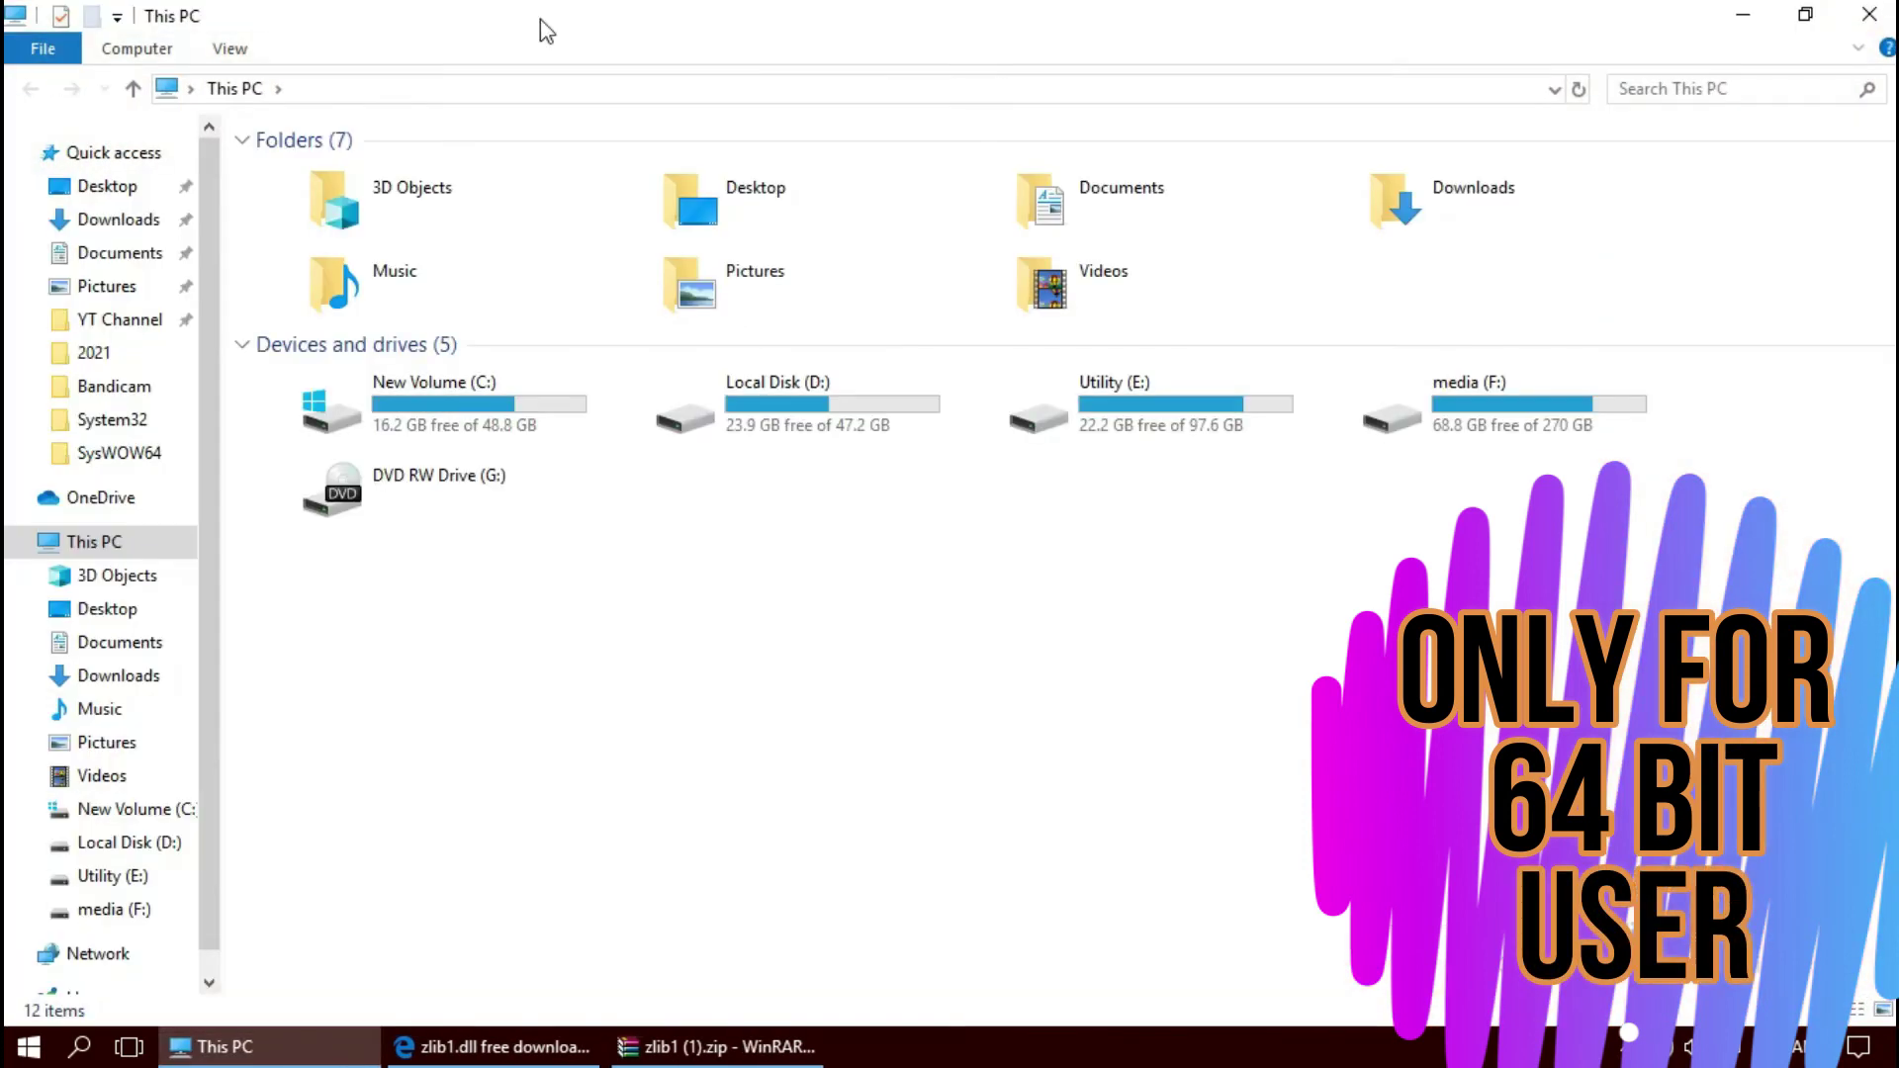
{"action": "left_click", "coordinate": [512, 406]}
{"action": "double_click", "coordinate": [510, 398]}
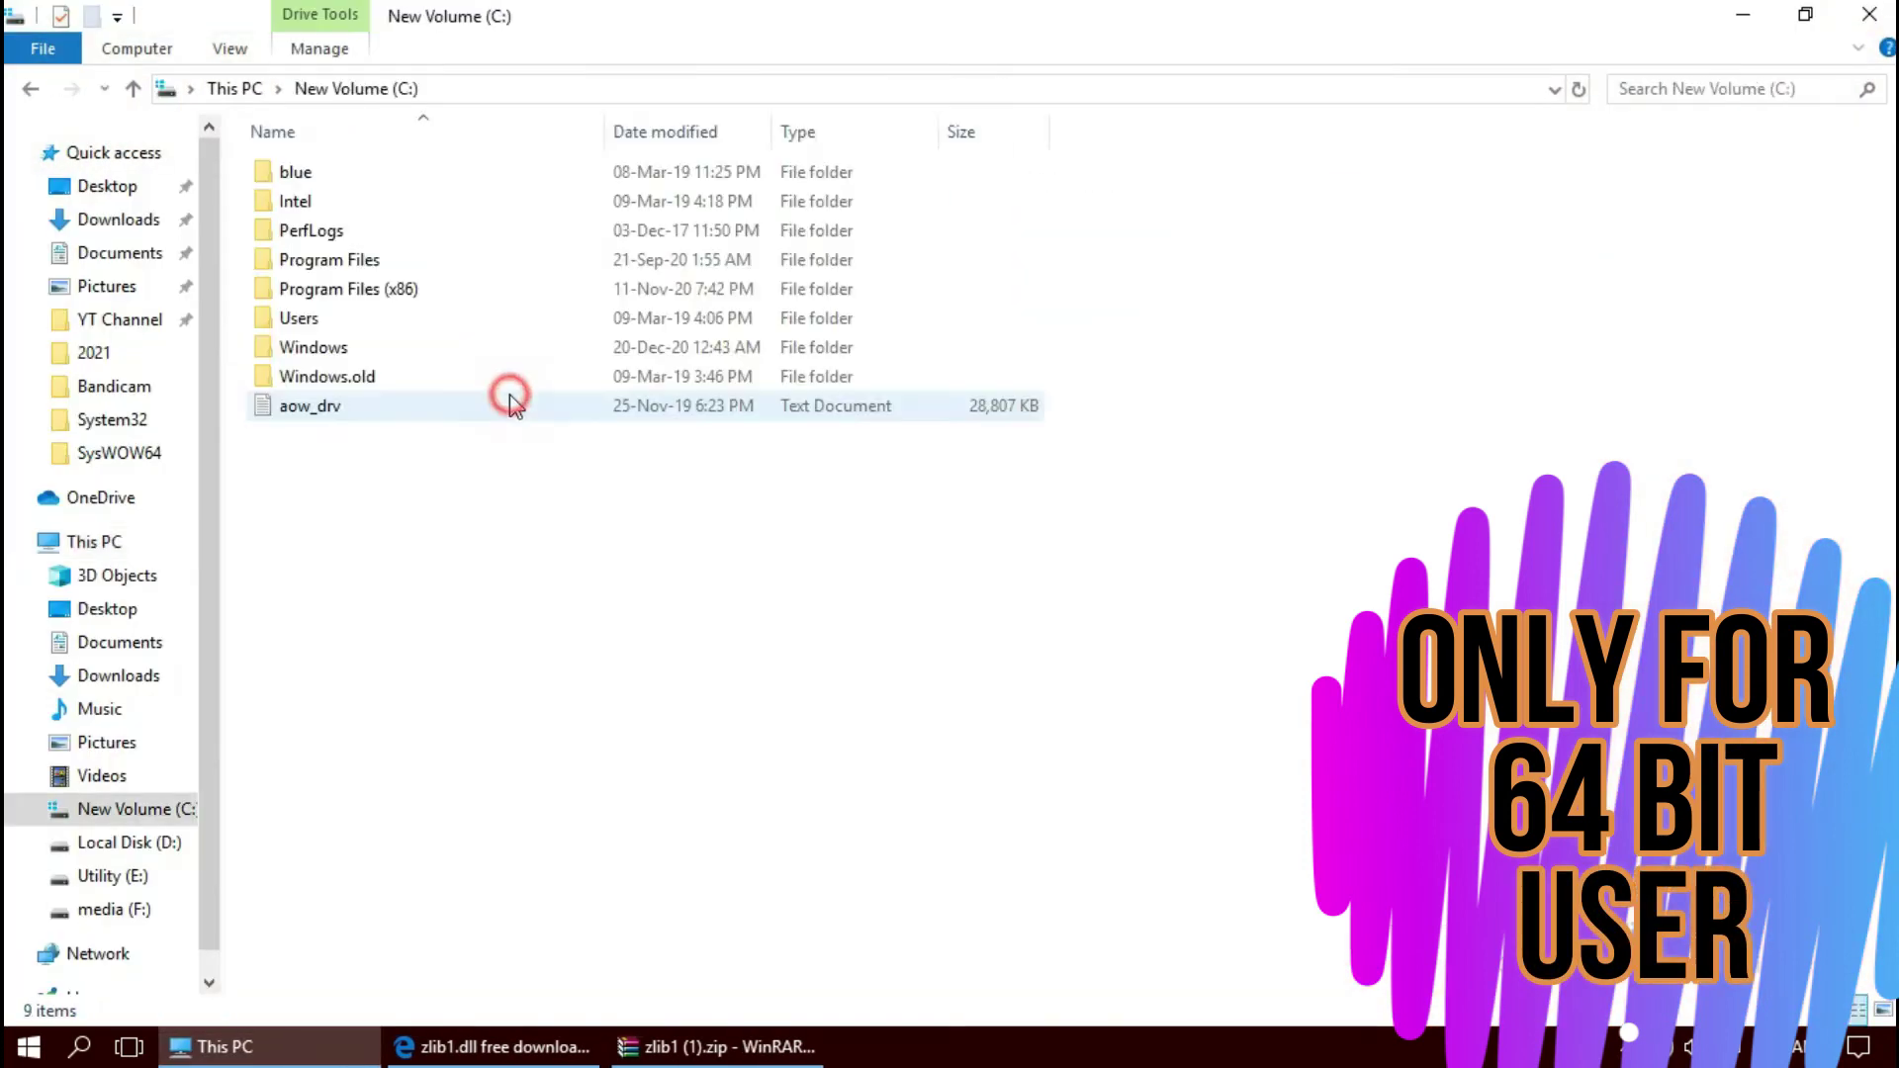
{"action": "double_click", "coordinate": [384, 356]}
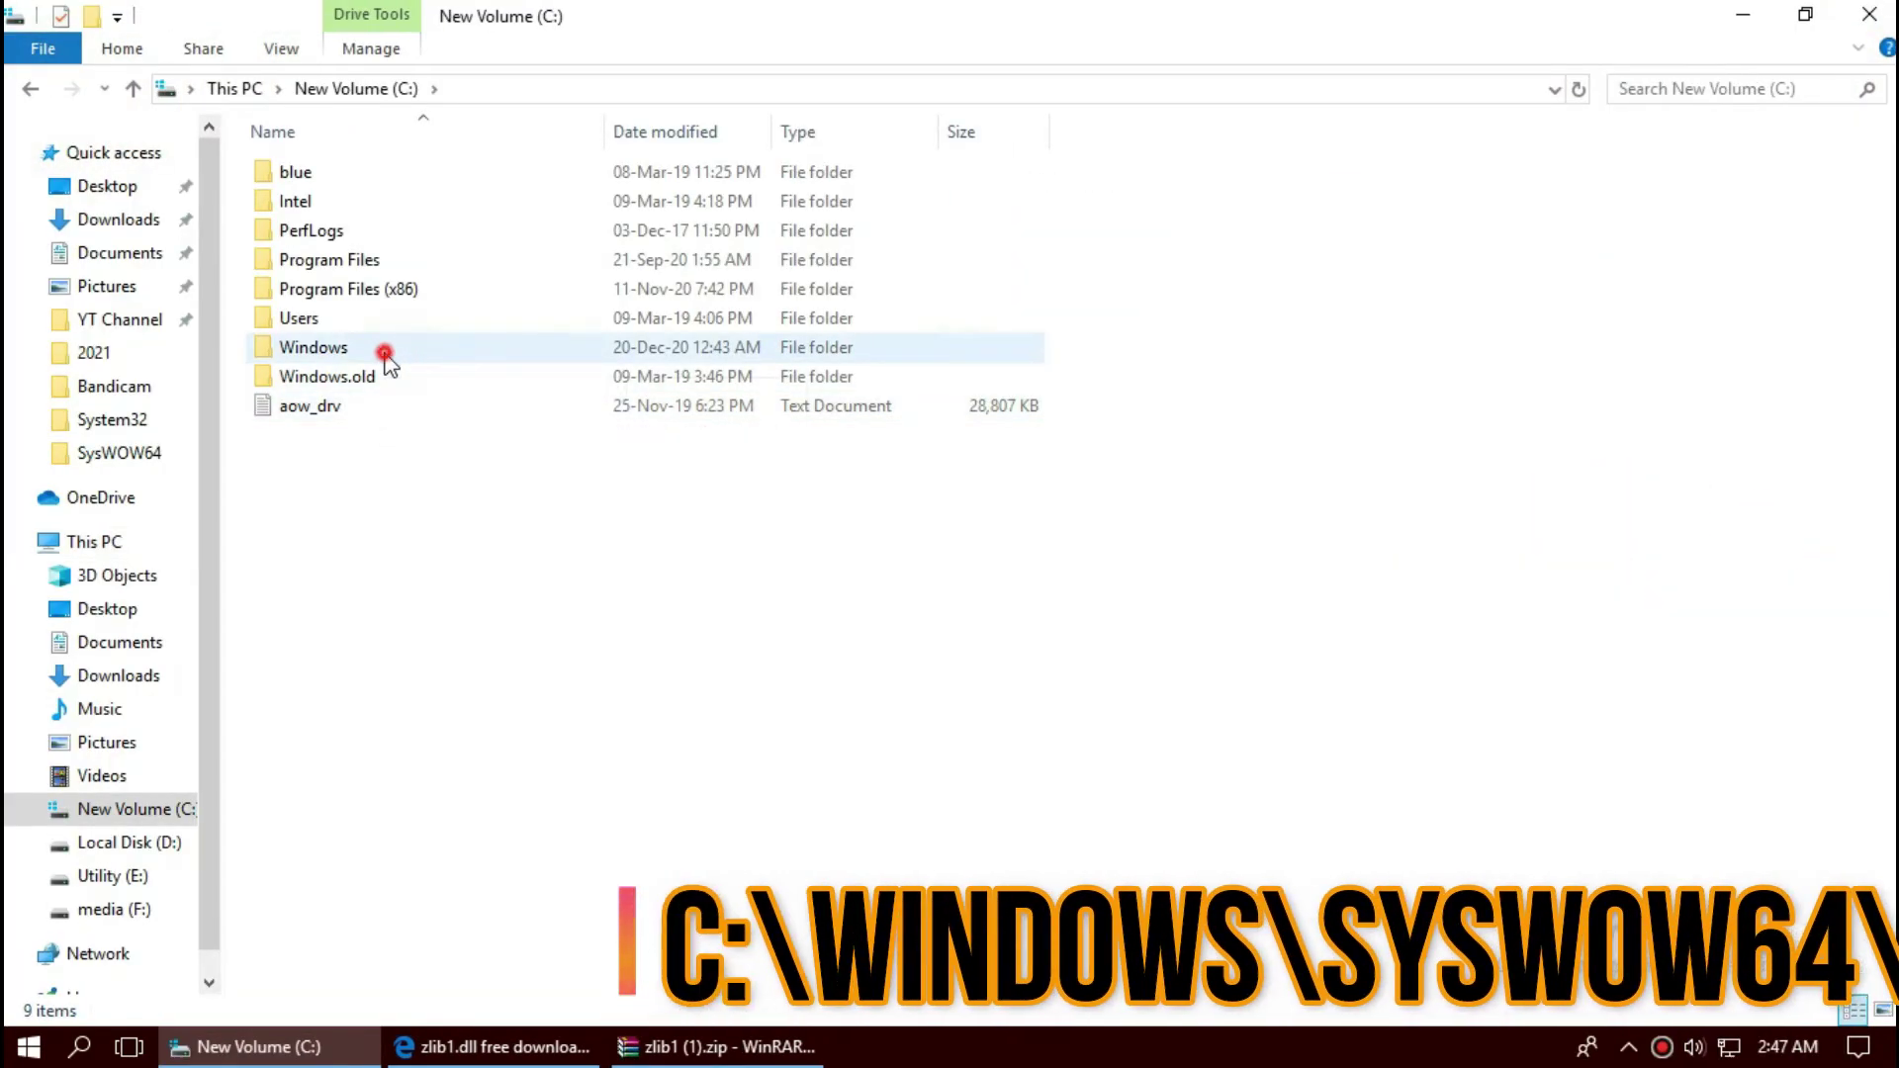
{"action": "scroll", "coordinate": [1167, 791], "scroll_direction": "down", "scroll_amount": 7}
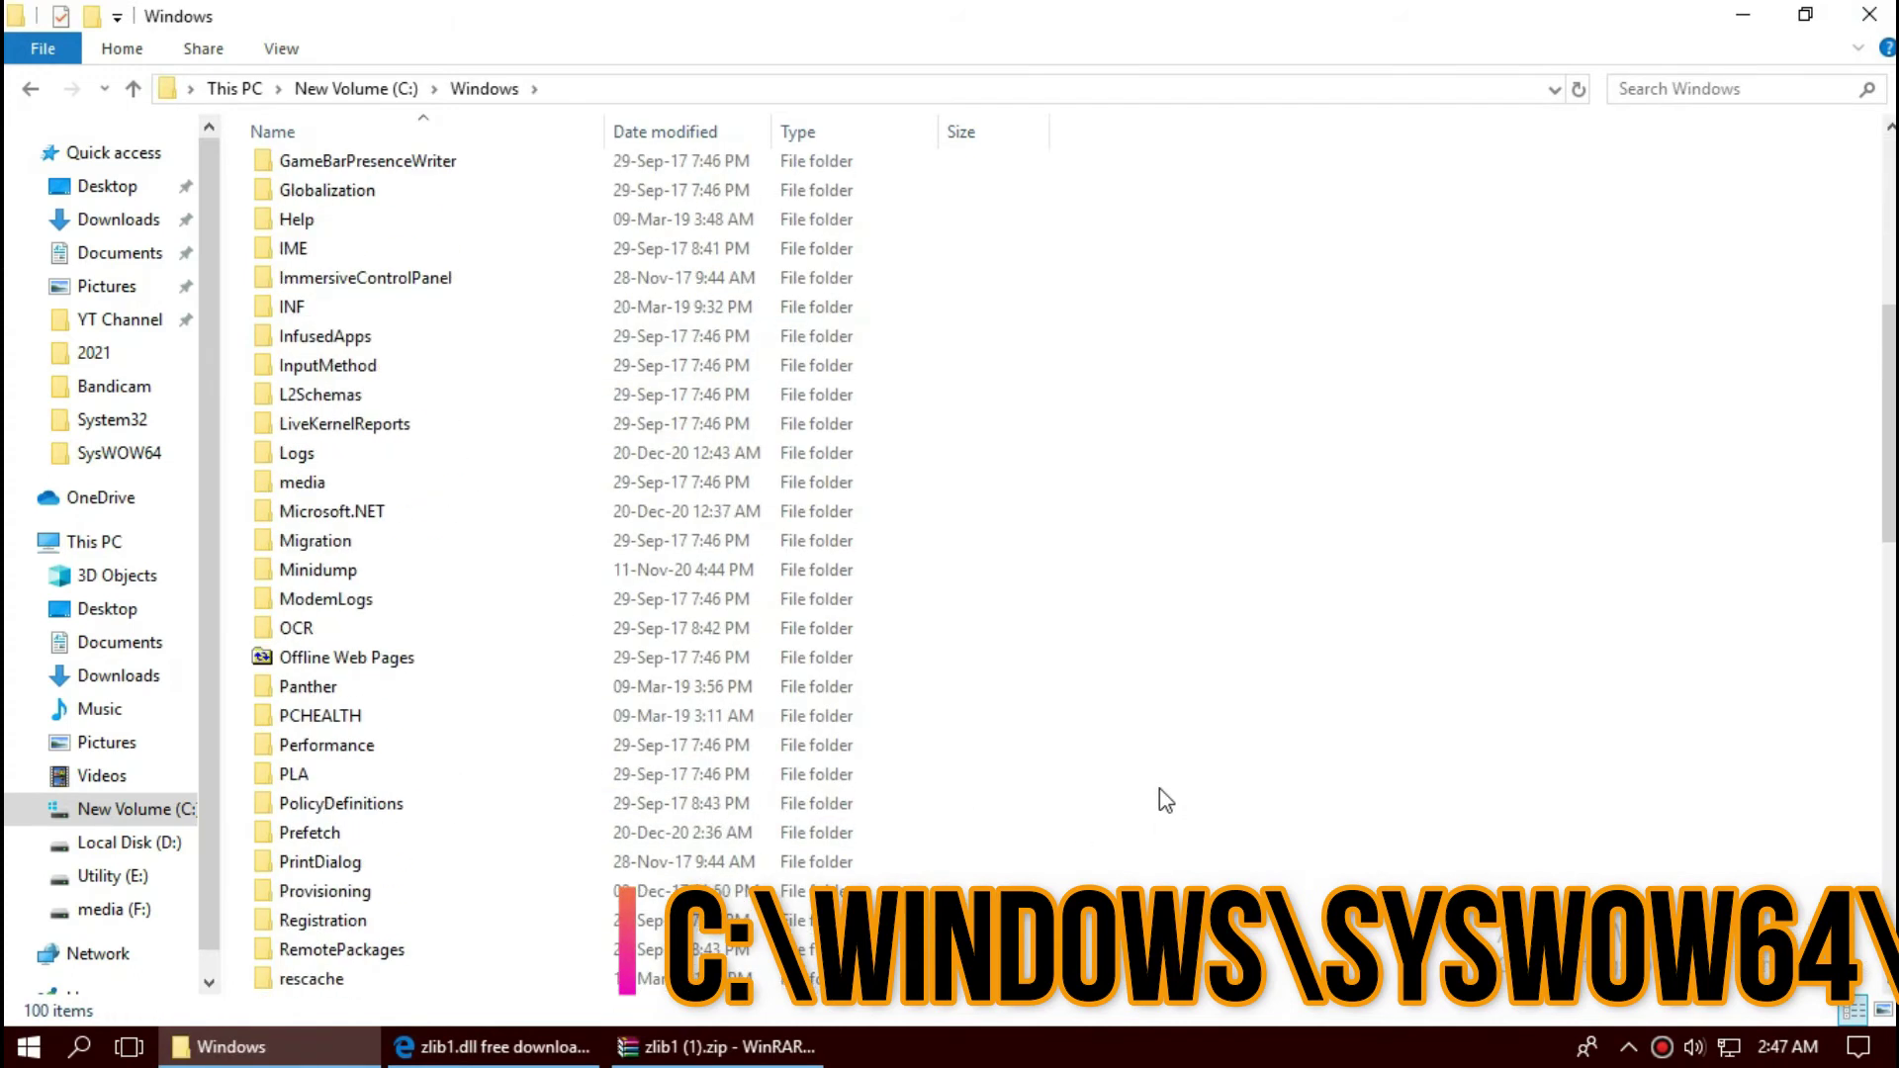
{"action": "scroll", "coordinate": [781, 784], "scroll_direction": "down", "scroll_amount": 10}
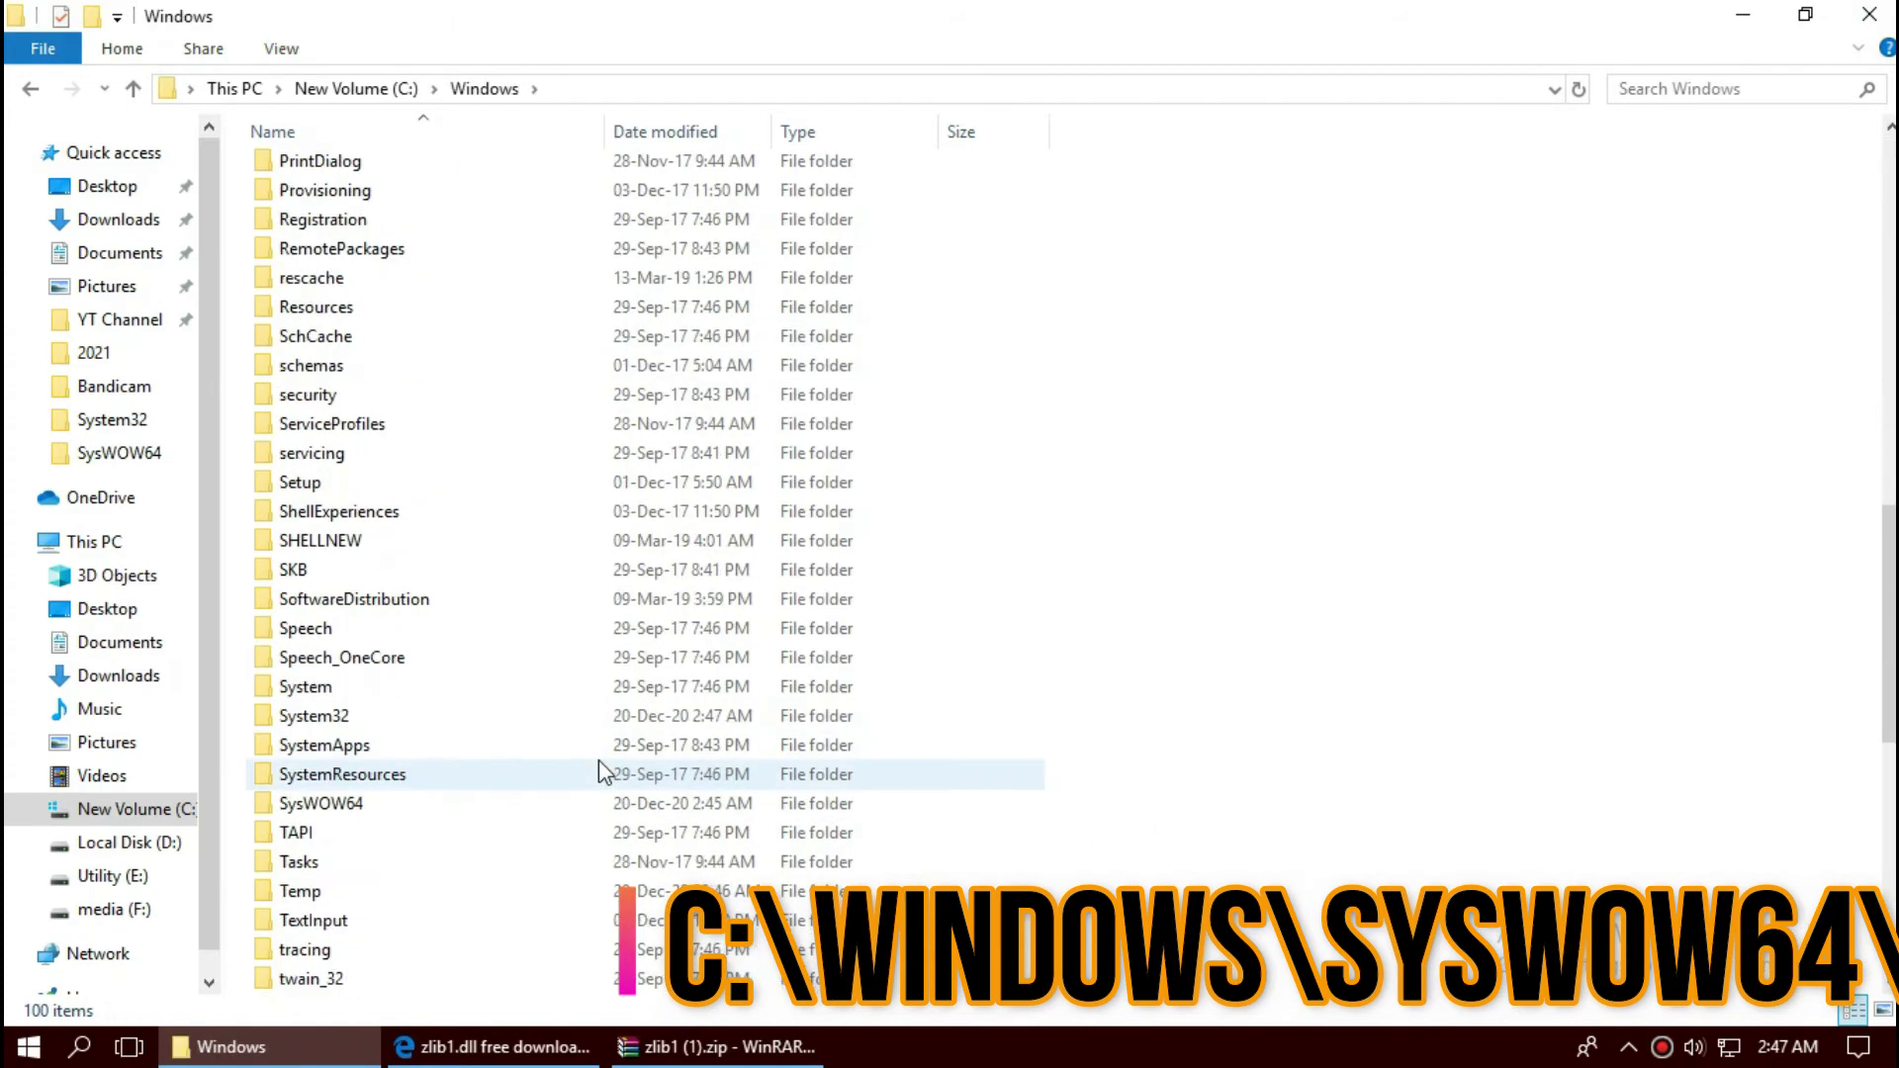
{"action": "double_click", "coordinate": [365, 627]}
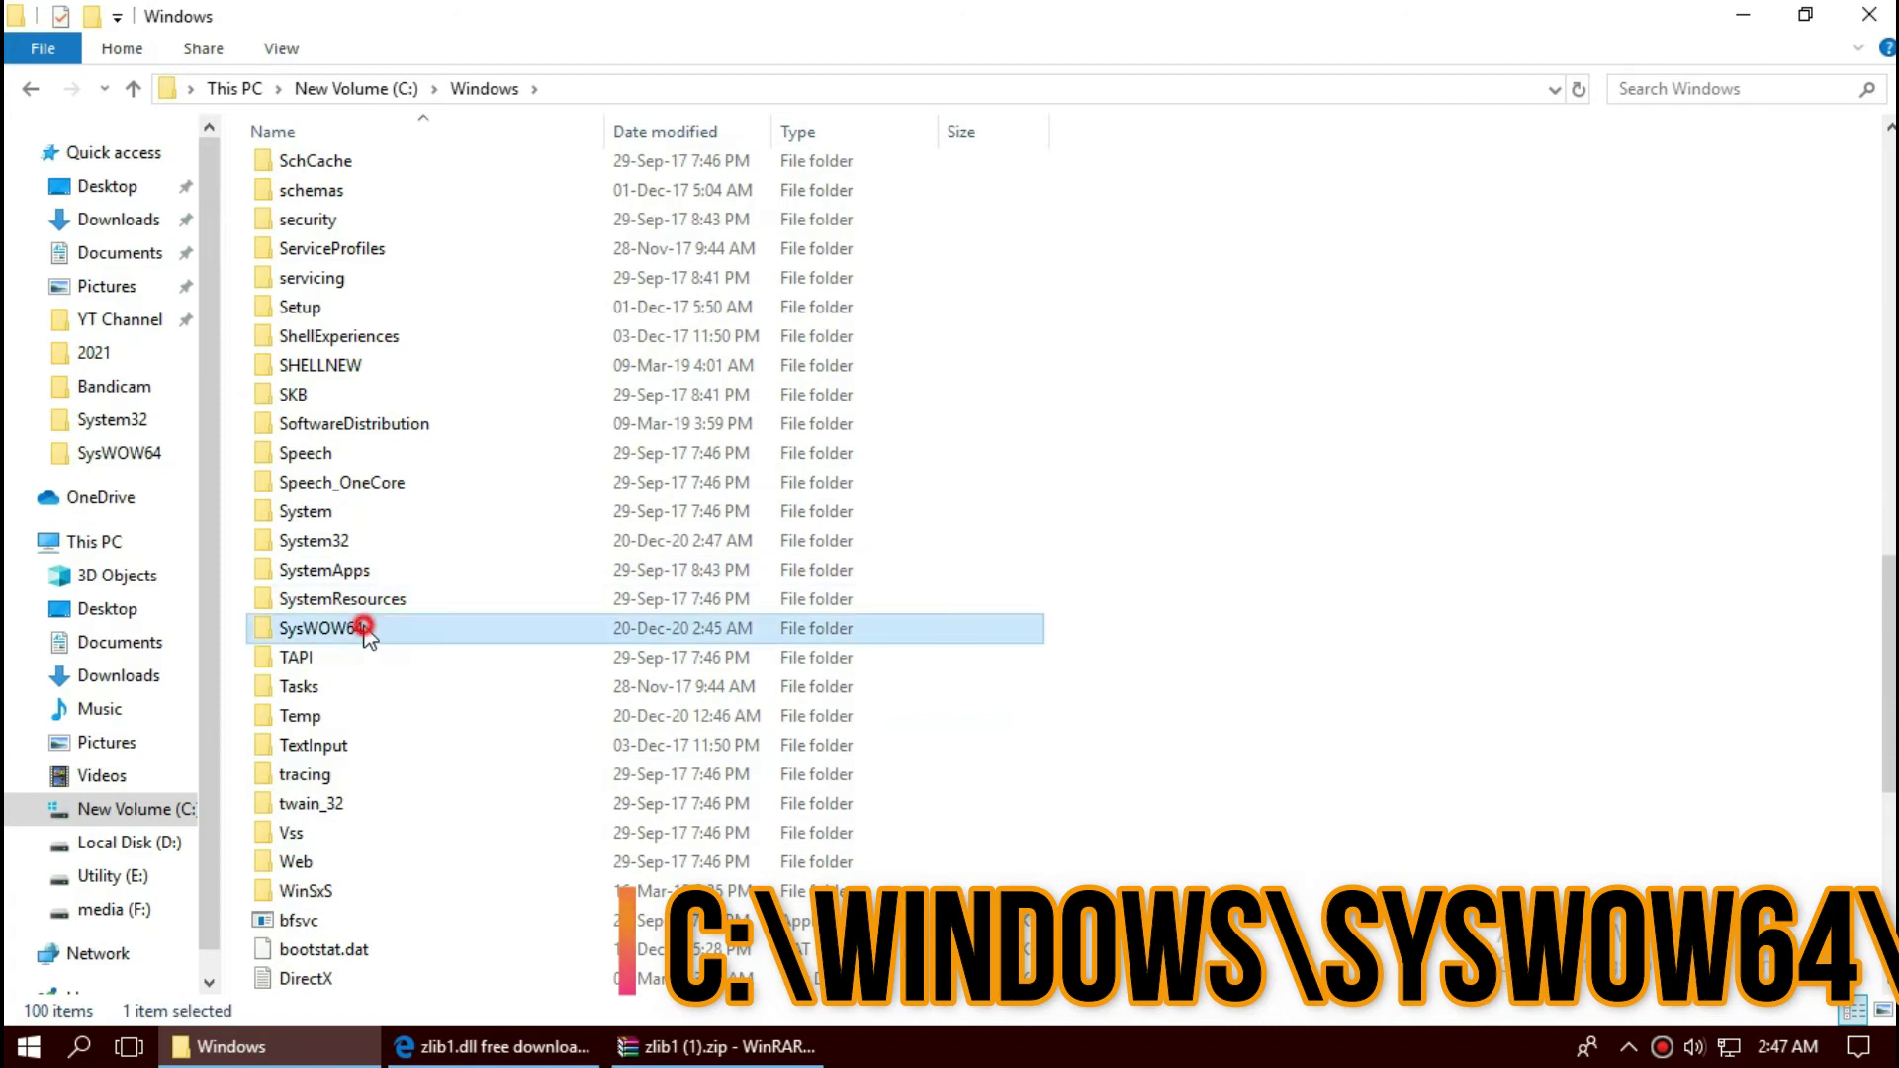
- Drag zlib1.dll from the zip into SysWOW64, replacing the existing file with administrator permission
{"action": "left_click", "coordinate": [727, 1047]}
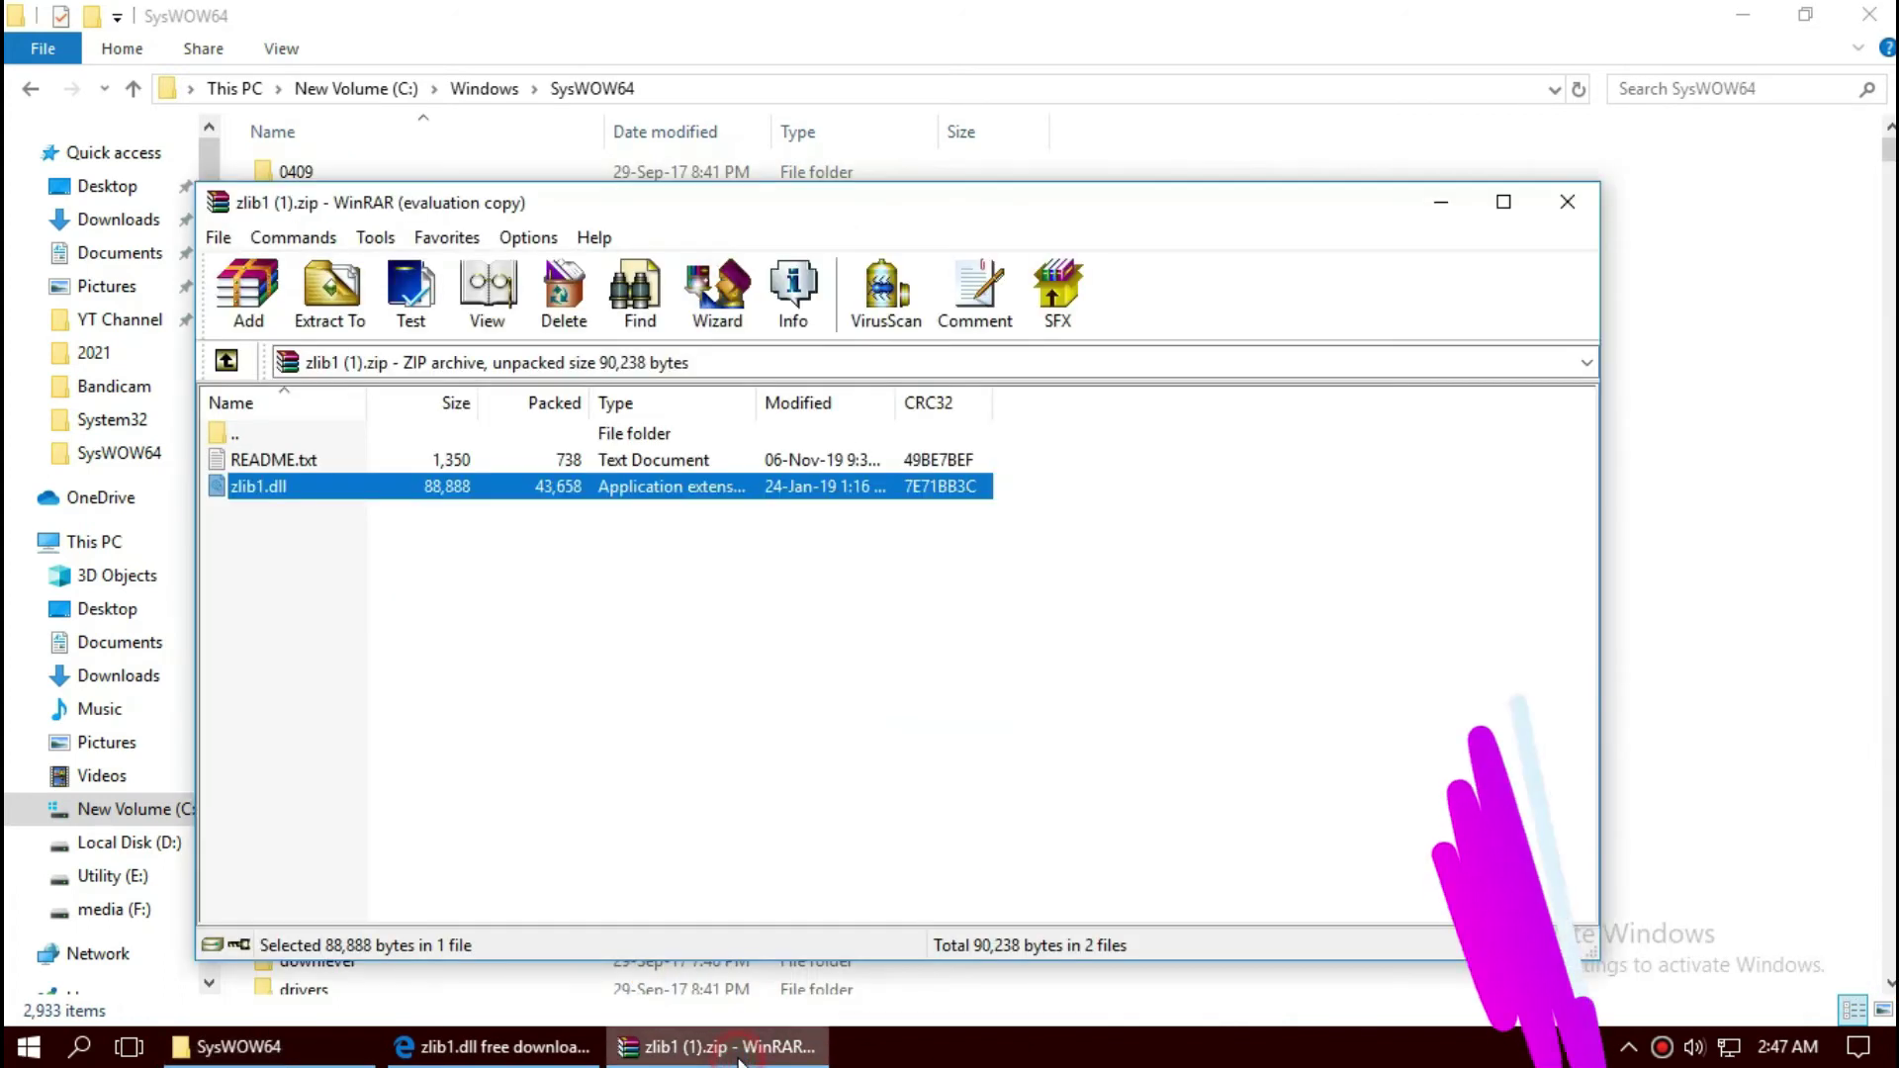
{"action": "left_click_drag", "start_coordinate": [383, 497], "coordinate": [1721, 564]}
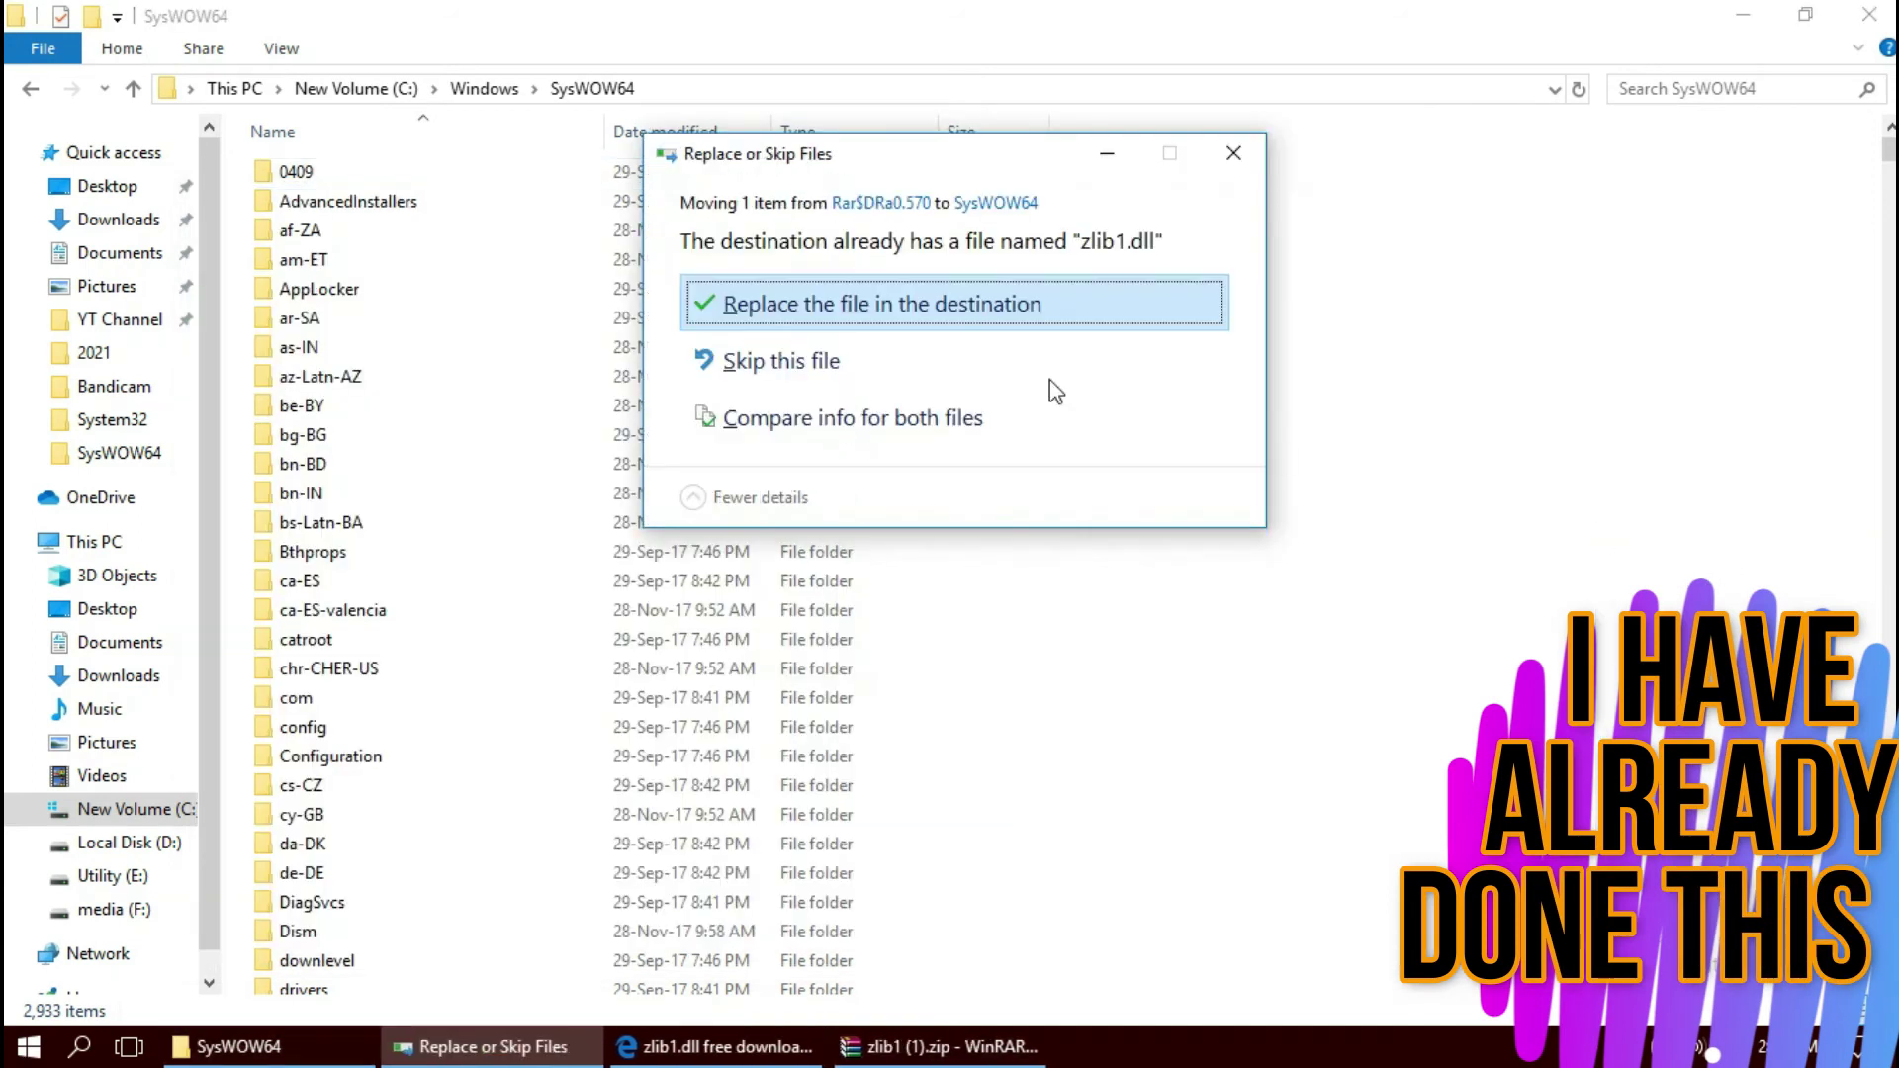
{"action": "left_click", "coordinate": [868, 305]}
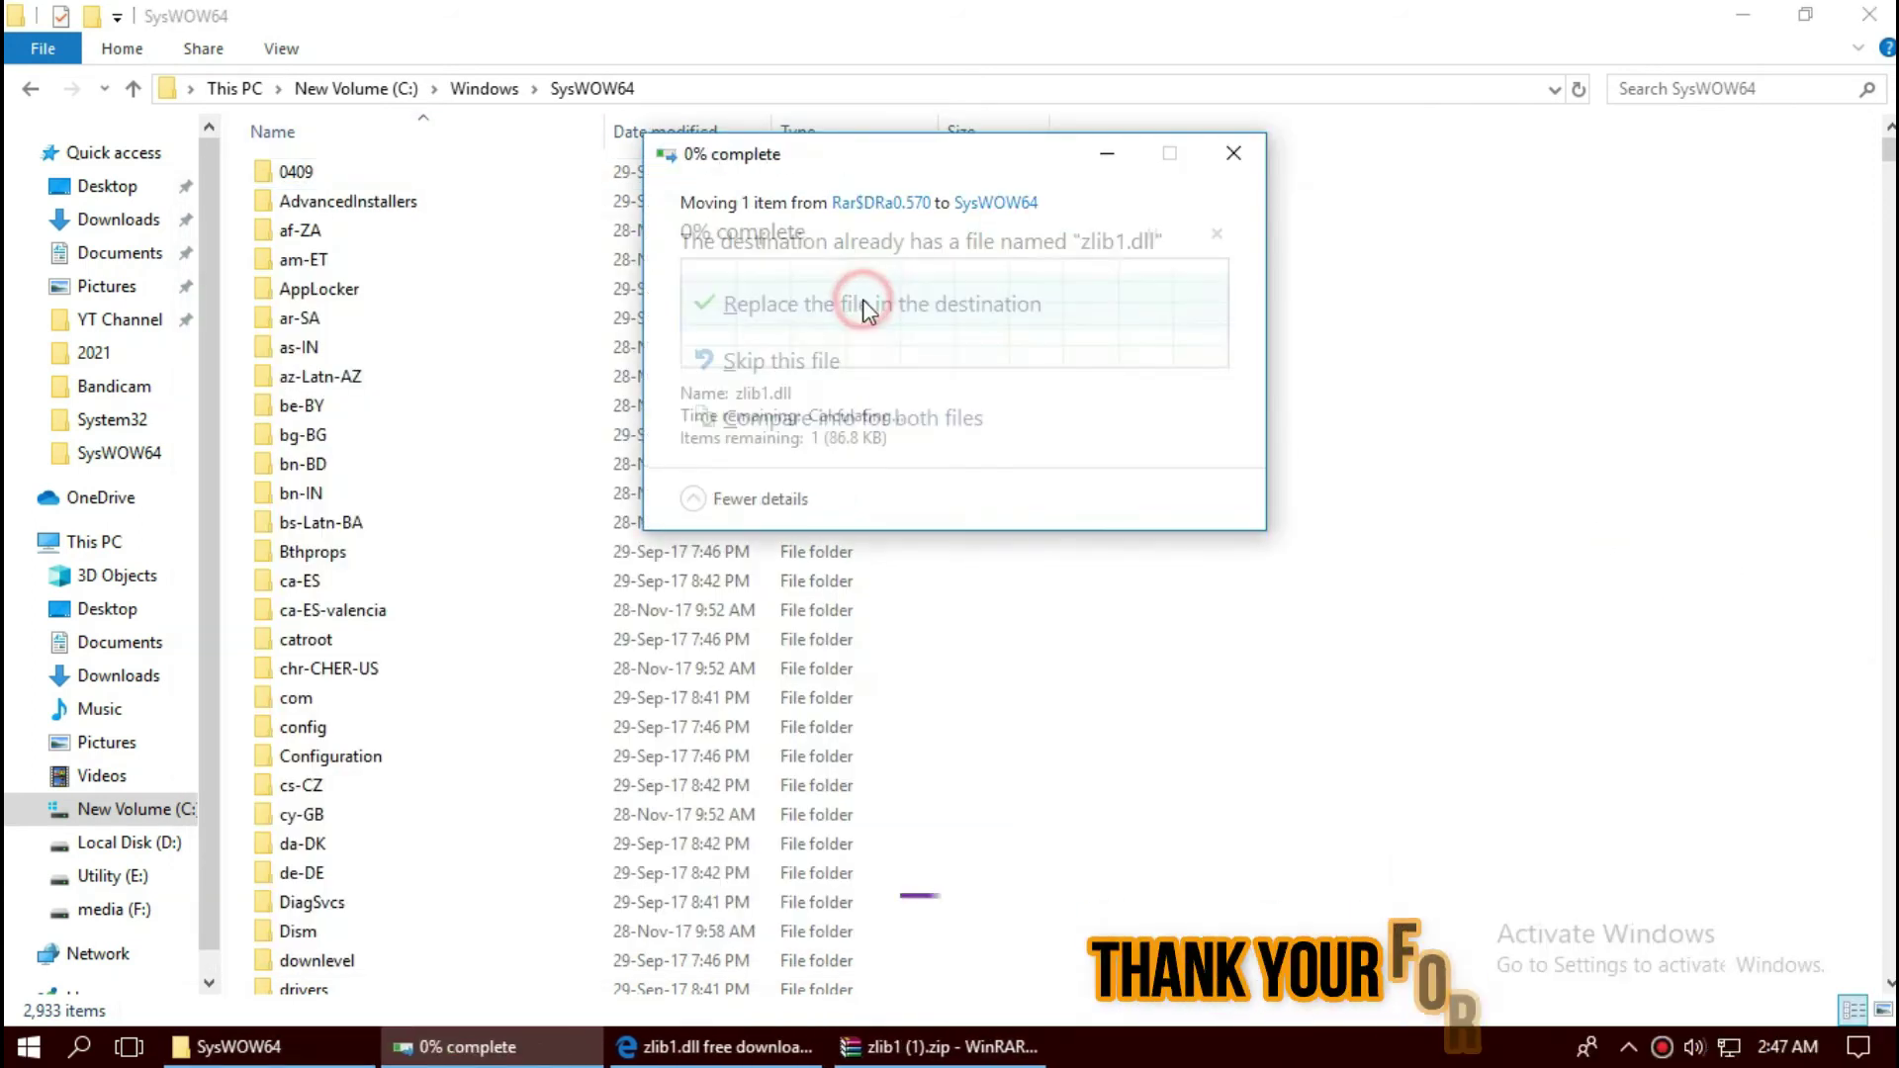
{"action": "left_click", "coordinate": [860, 347]}
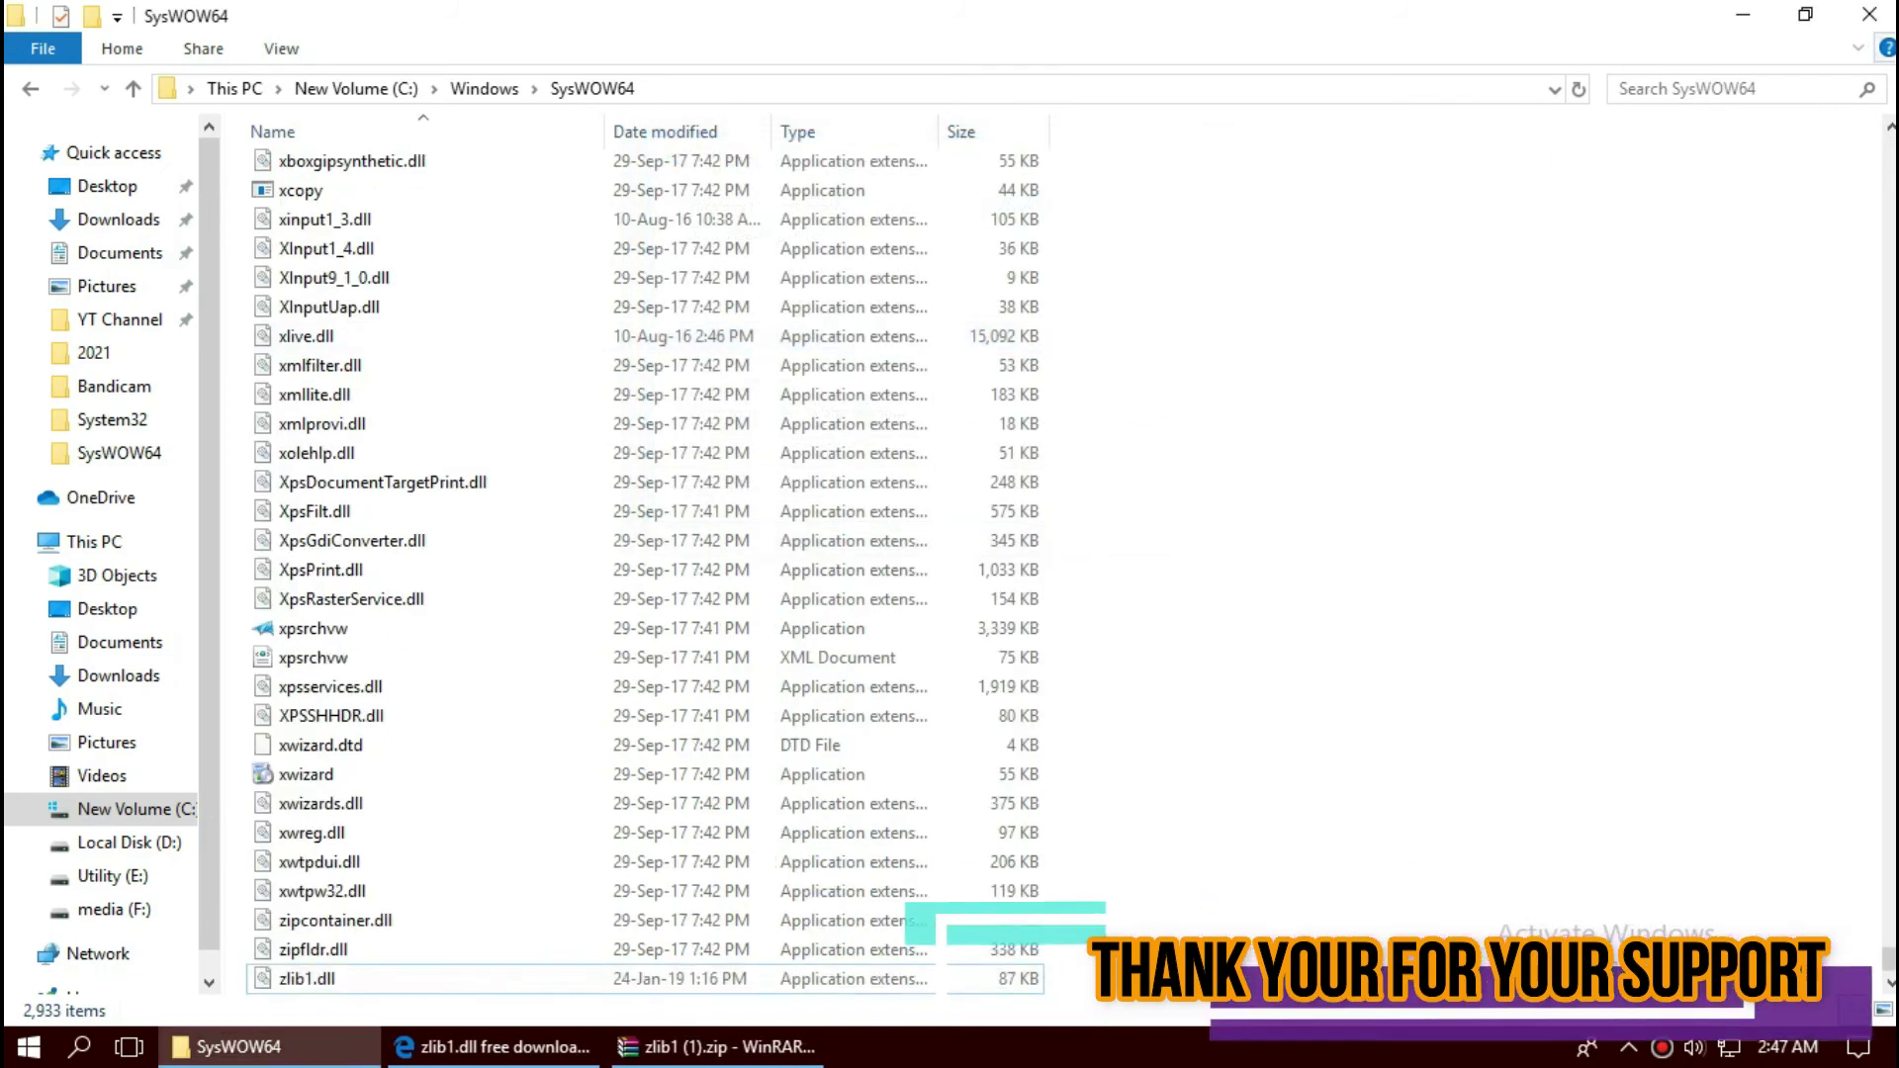
- Rerun the 'zlib' search in SysWOW64, select the zlib1.dll (86.8 KB) result, and close the window
{"action": "left_click", "coordinate": [1741, 83]}
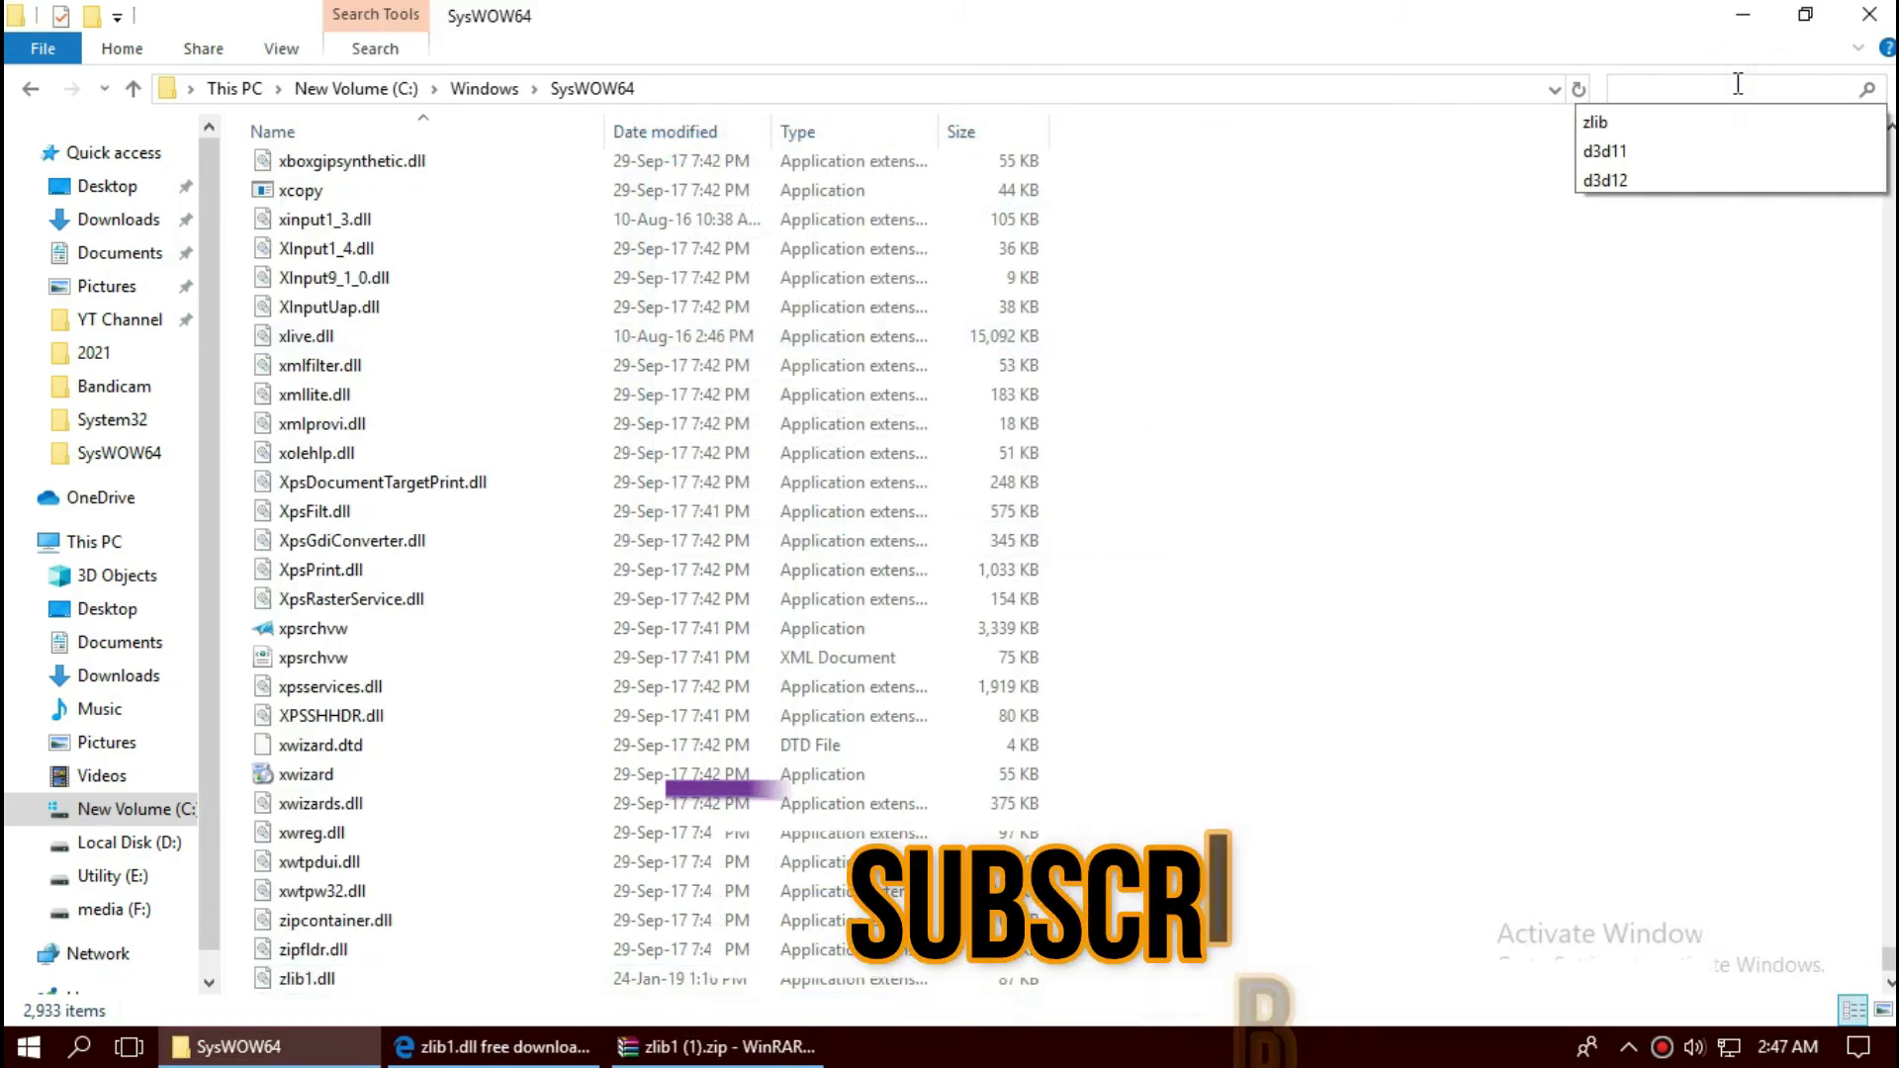
{"action": "left_click", "coordinate": [1661, 131]}
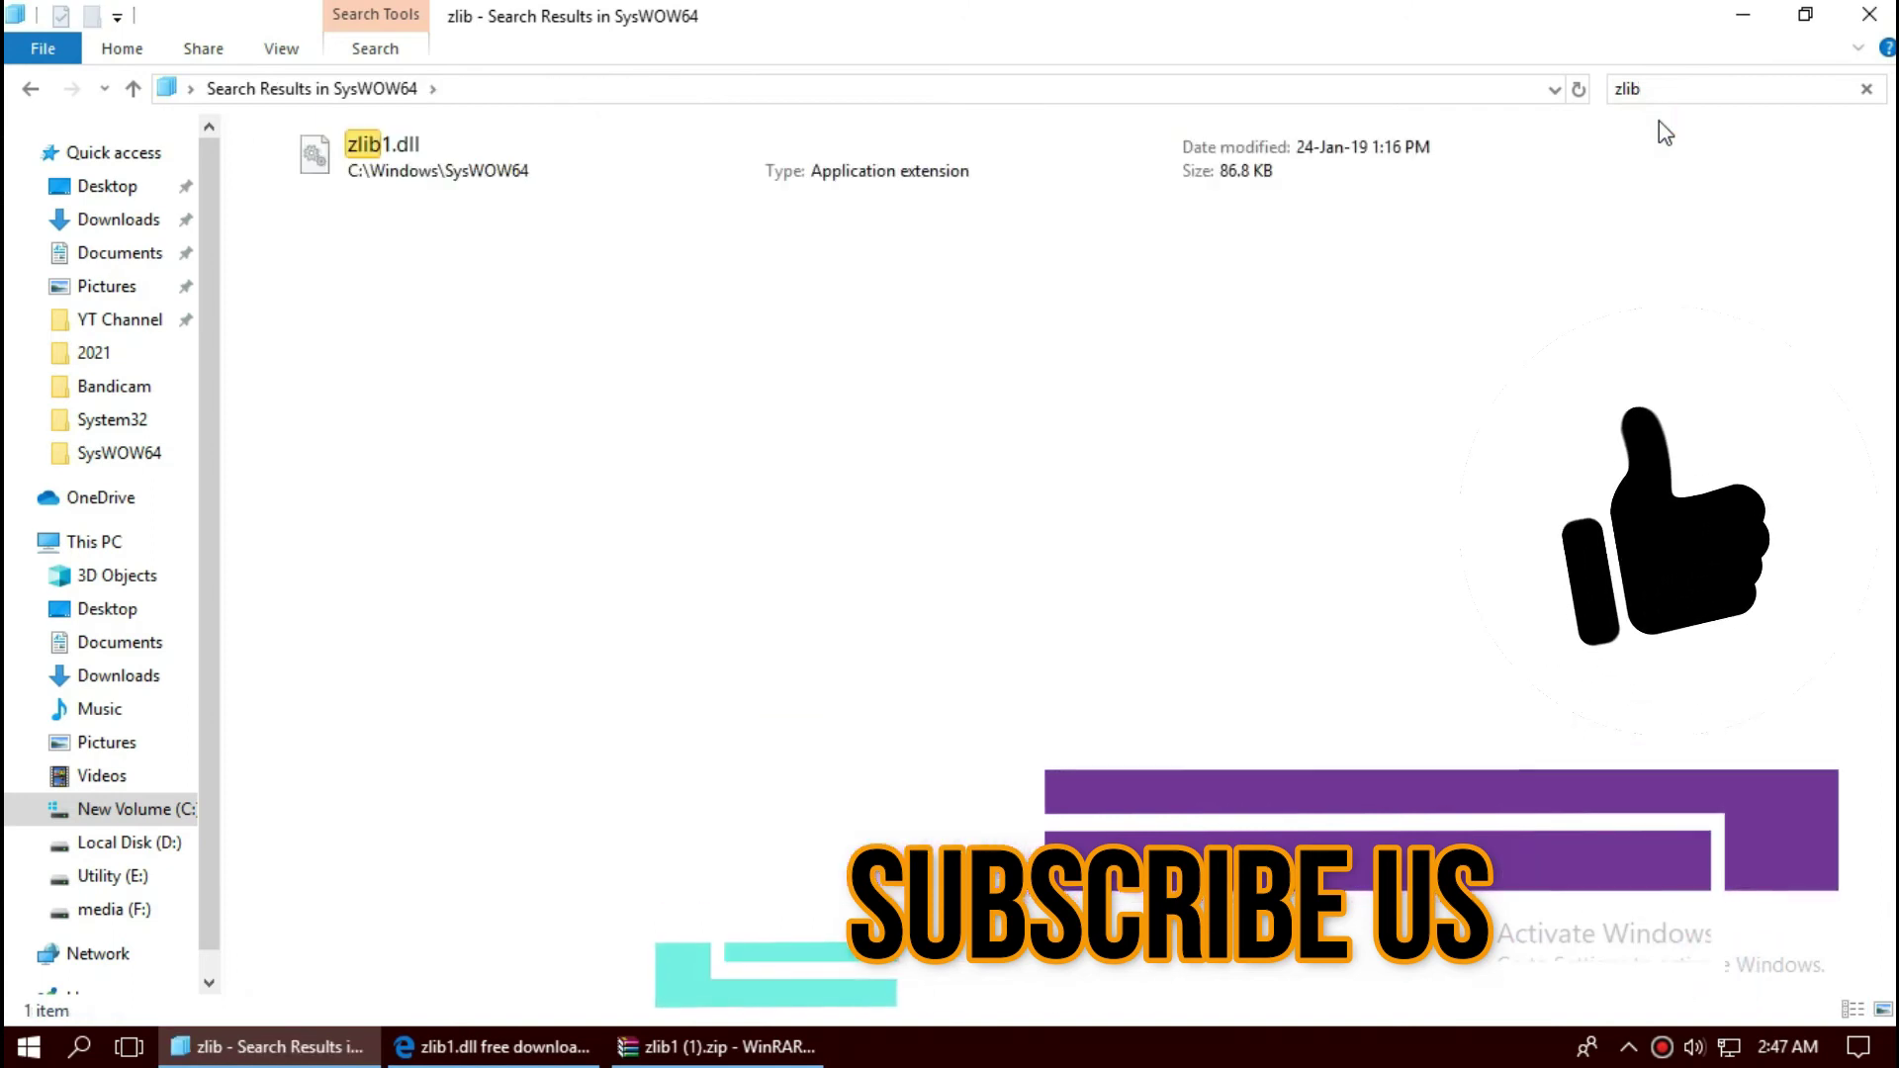
{"action": "left_click", "coordinate": [531, 173]}
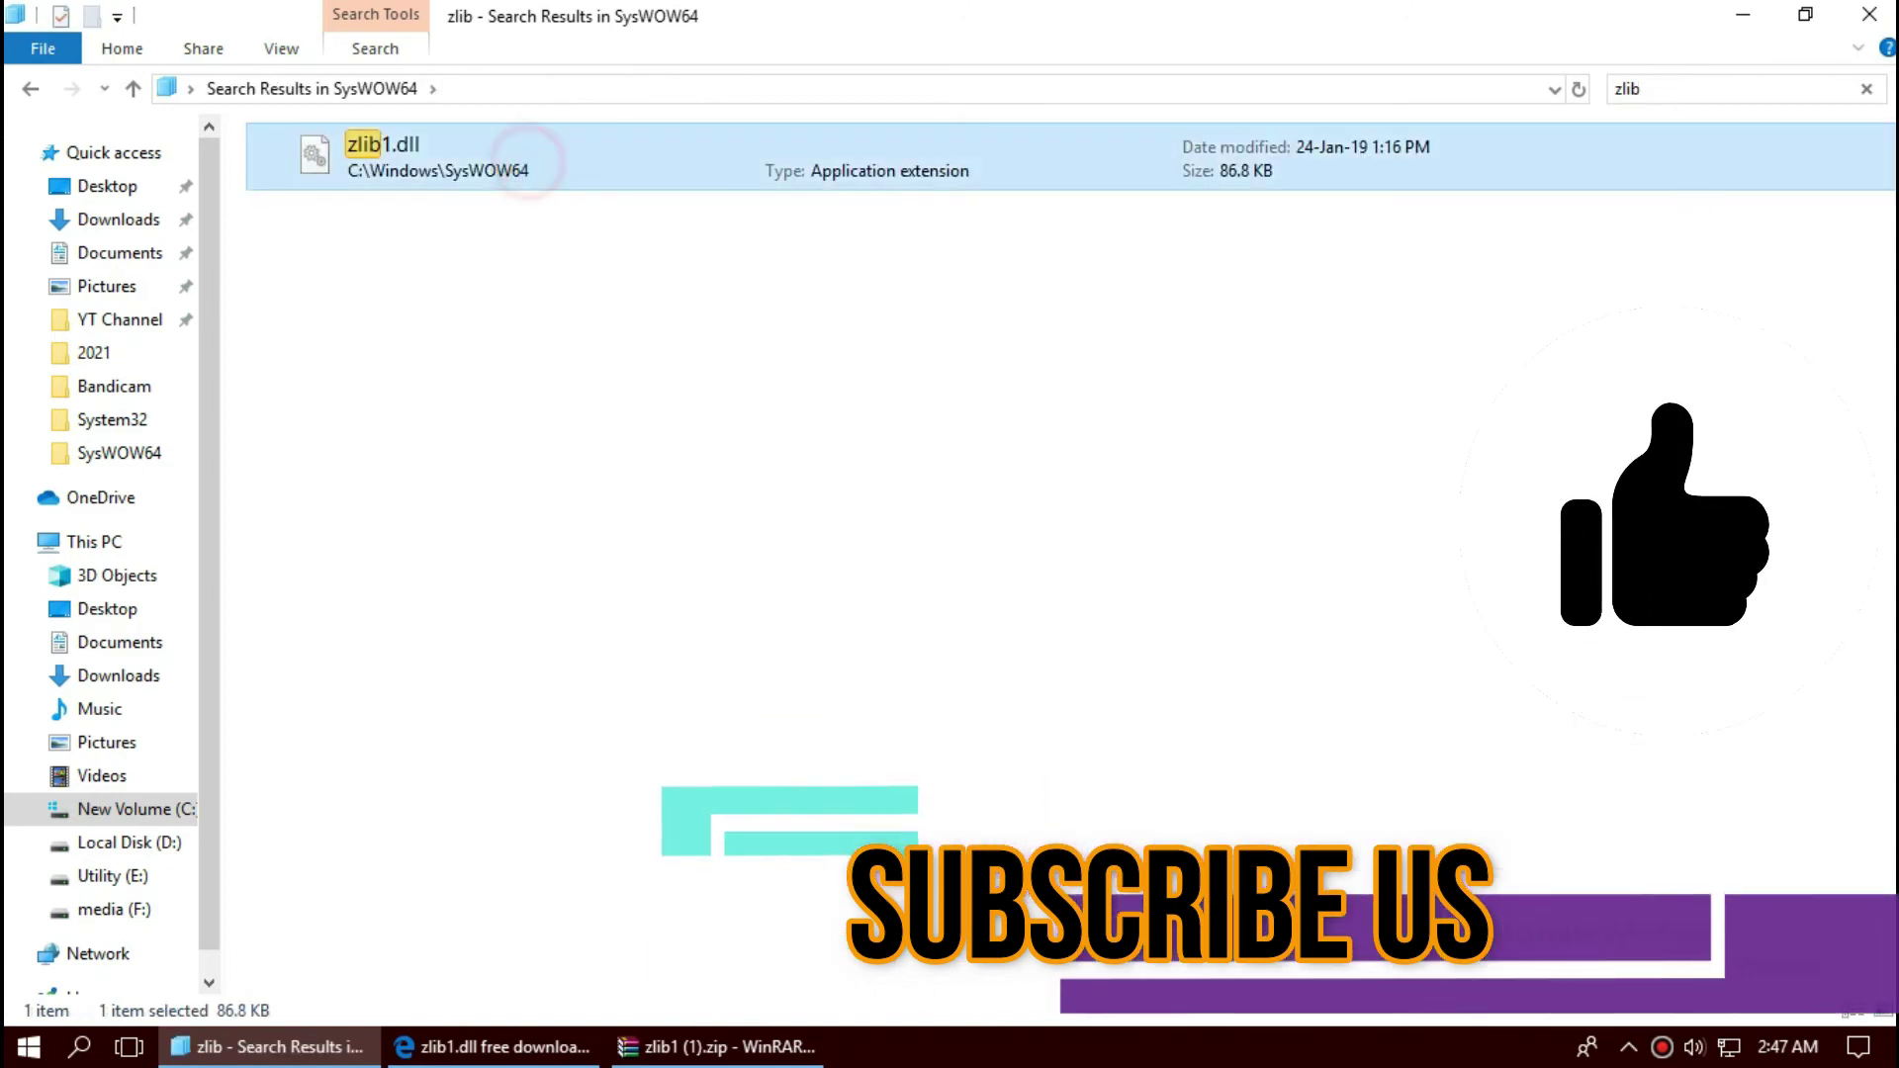
{"action": "left_click", "coordinate": [1869, 16]}
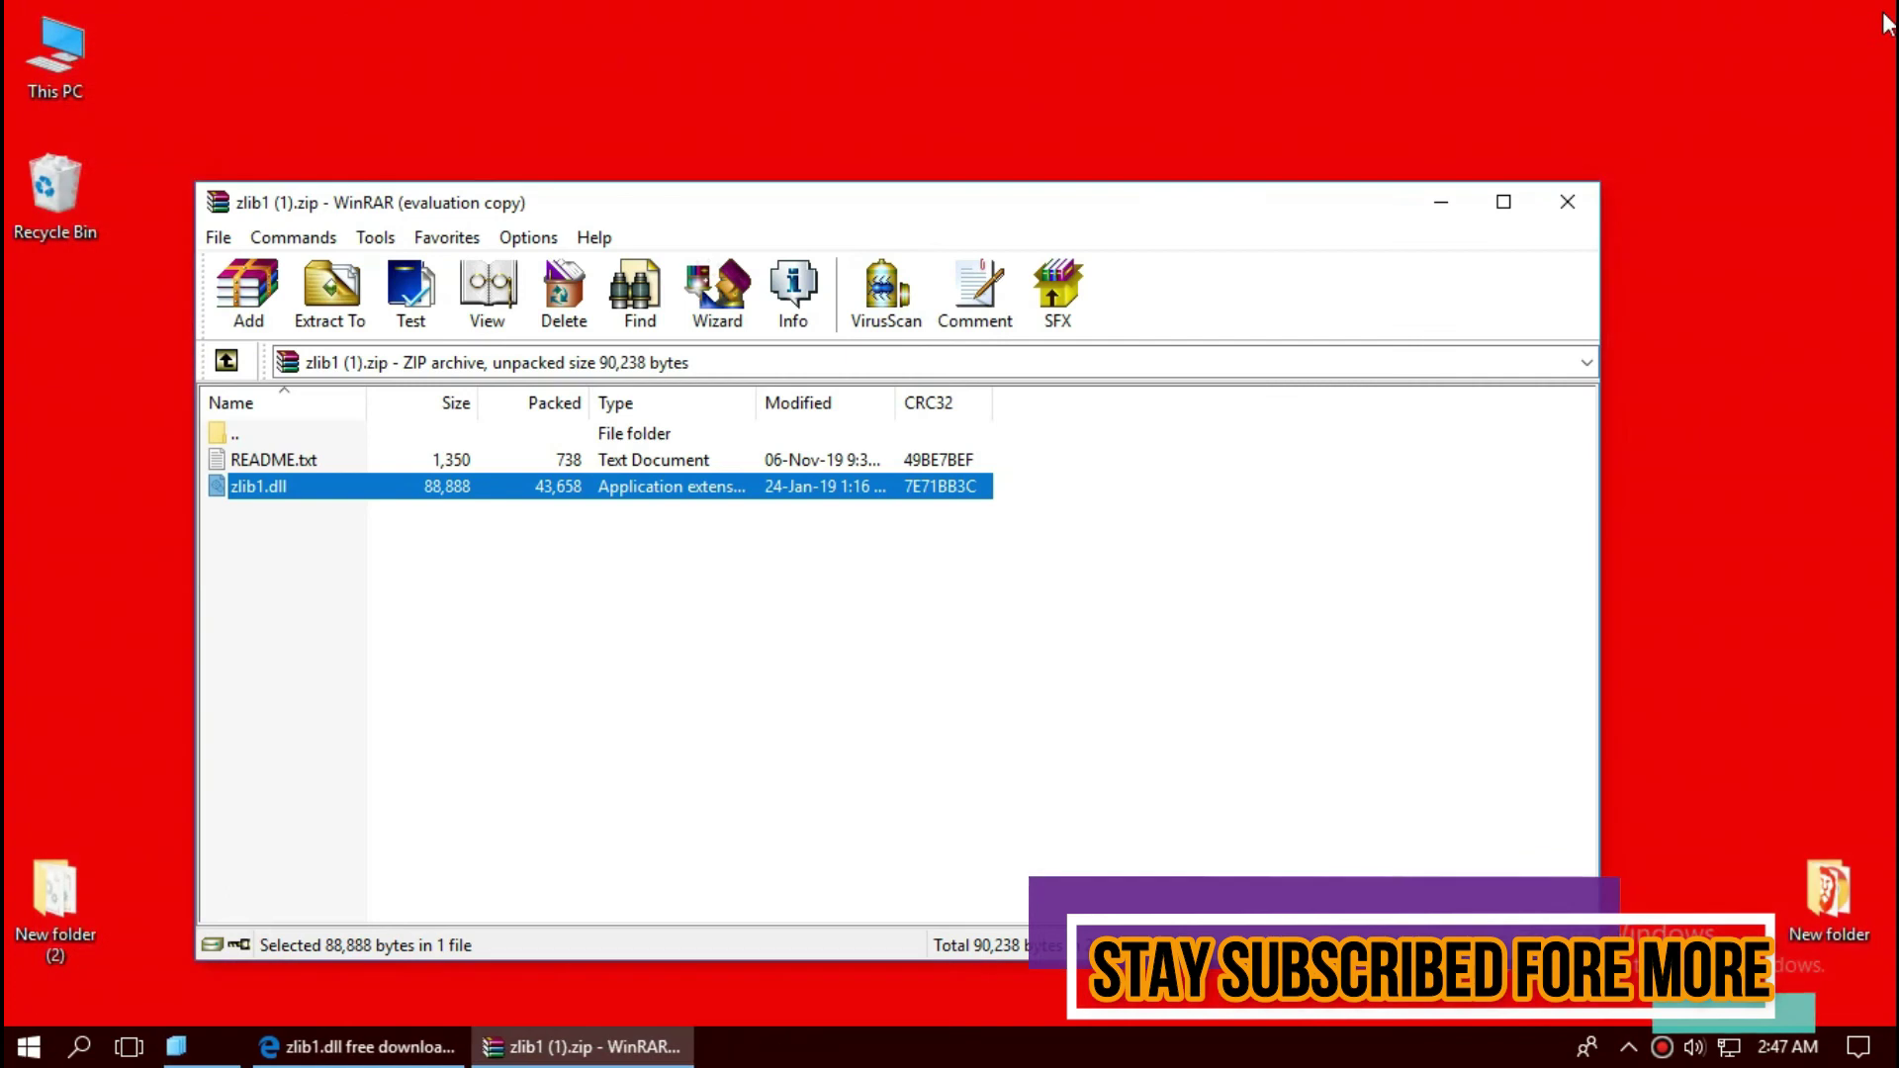
- Open Start and its power button menu showing Sleep, Shut down and Restart
{"action": "key", "text": "super"}
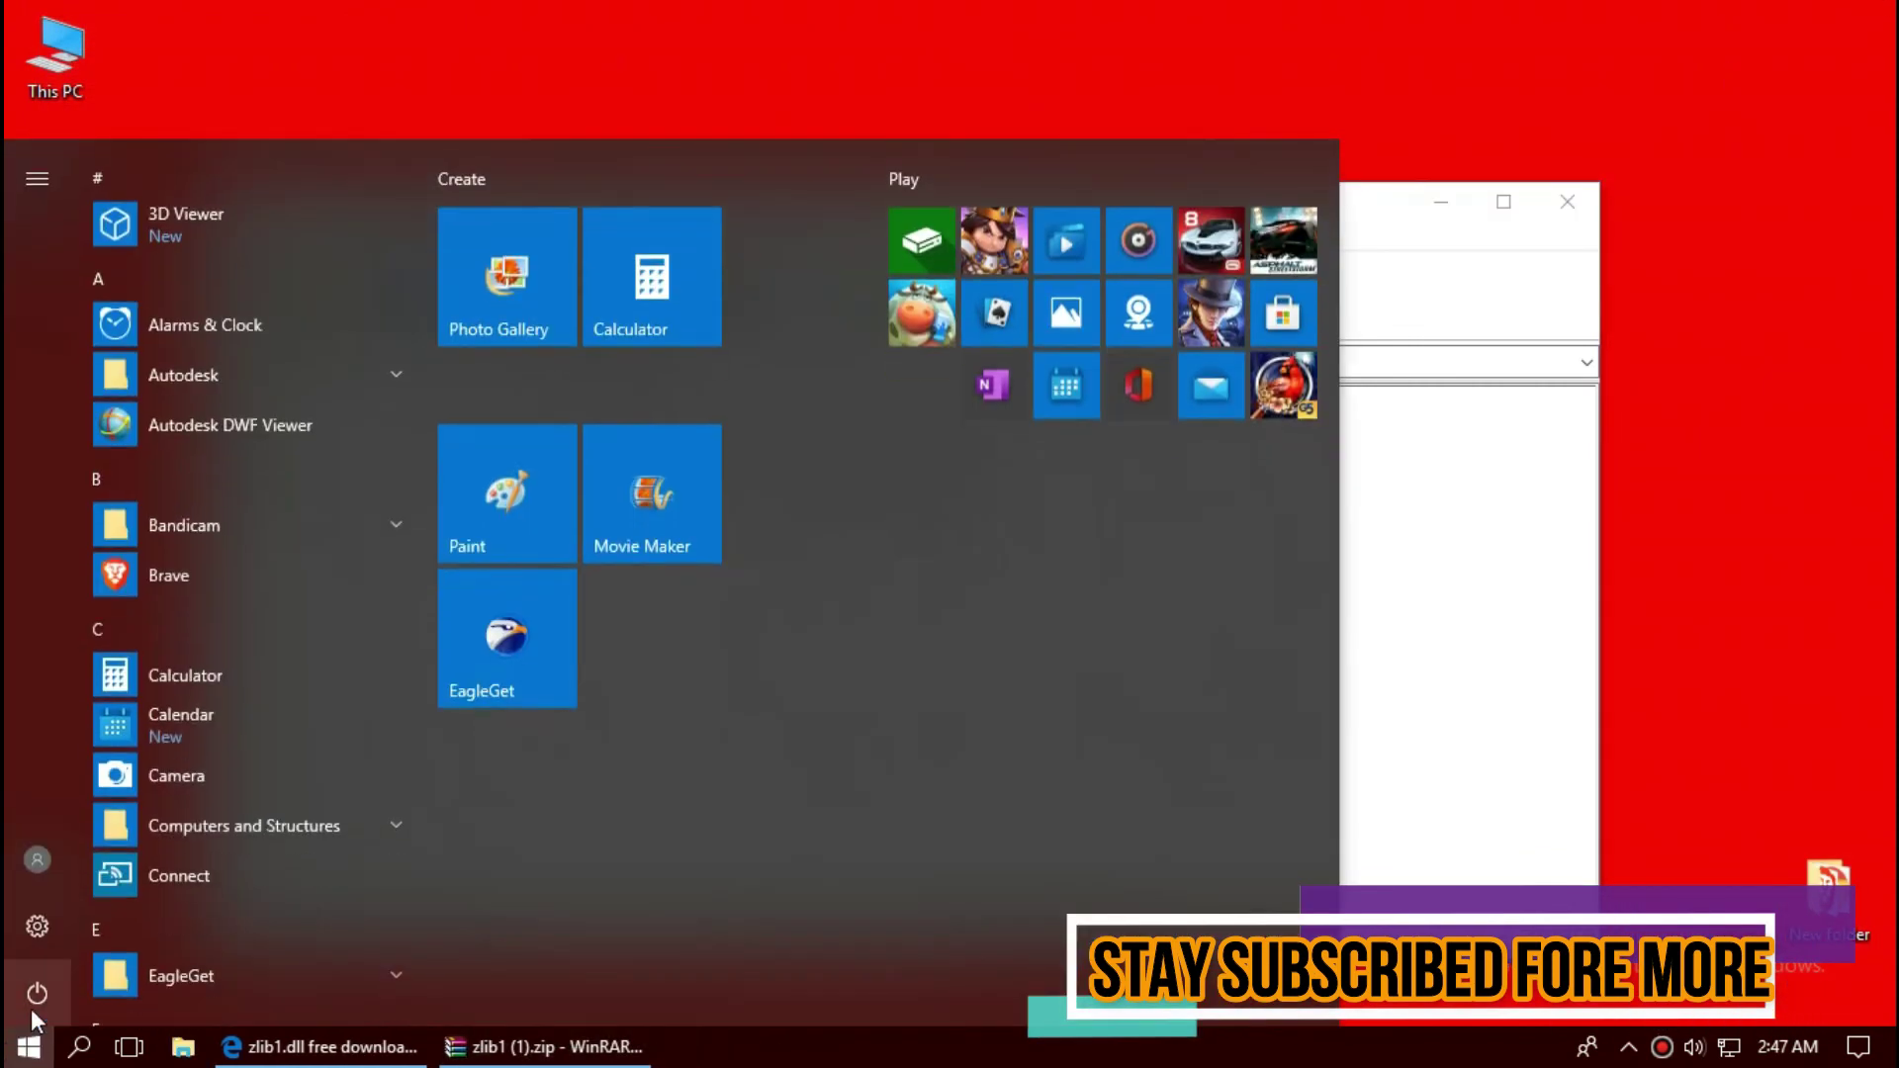
{"action": "left_click", "coordinate": [39, 992]}
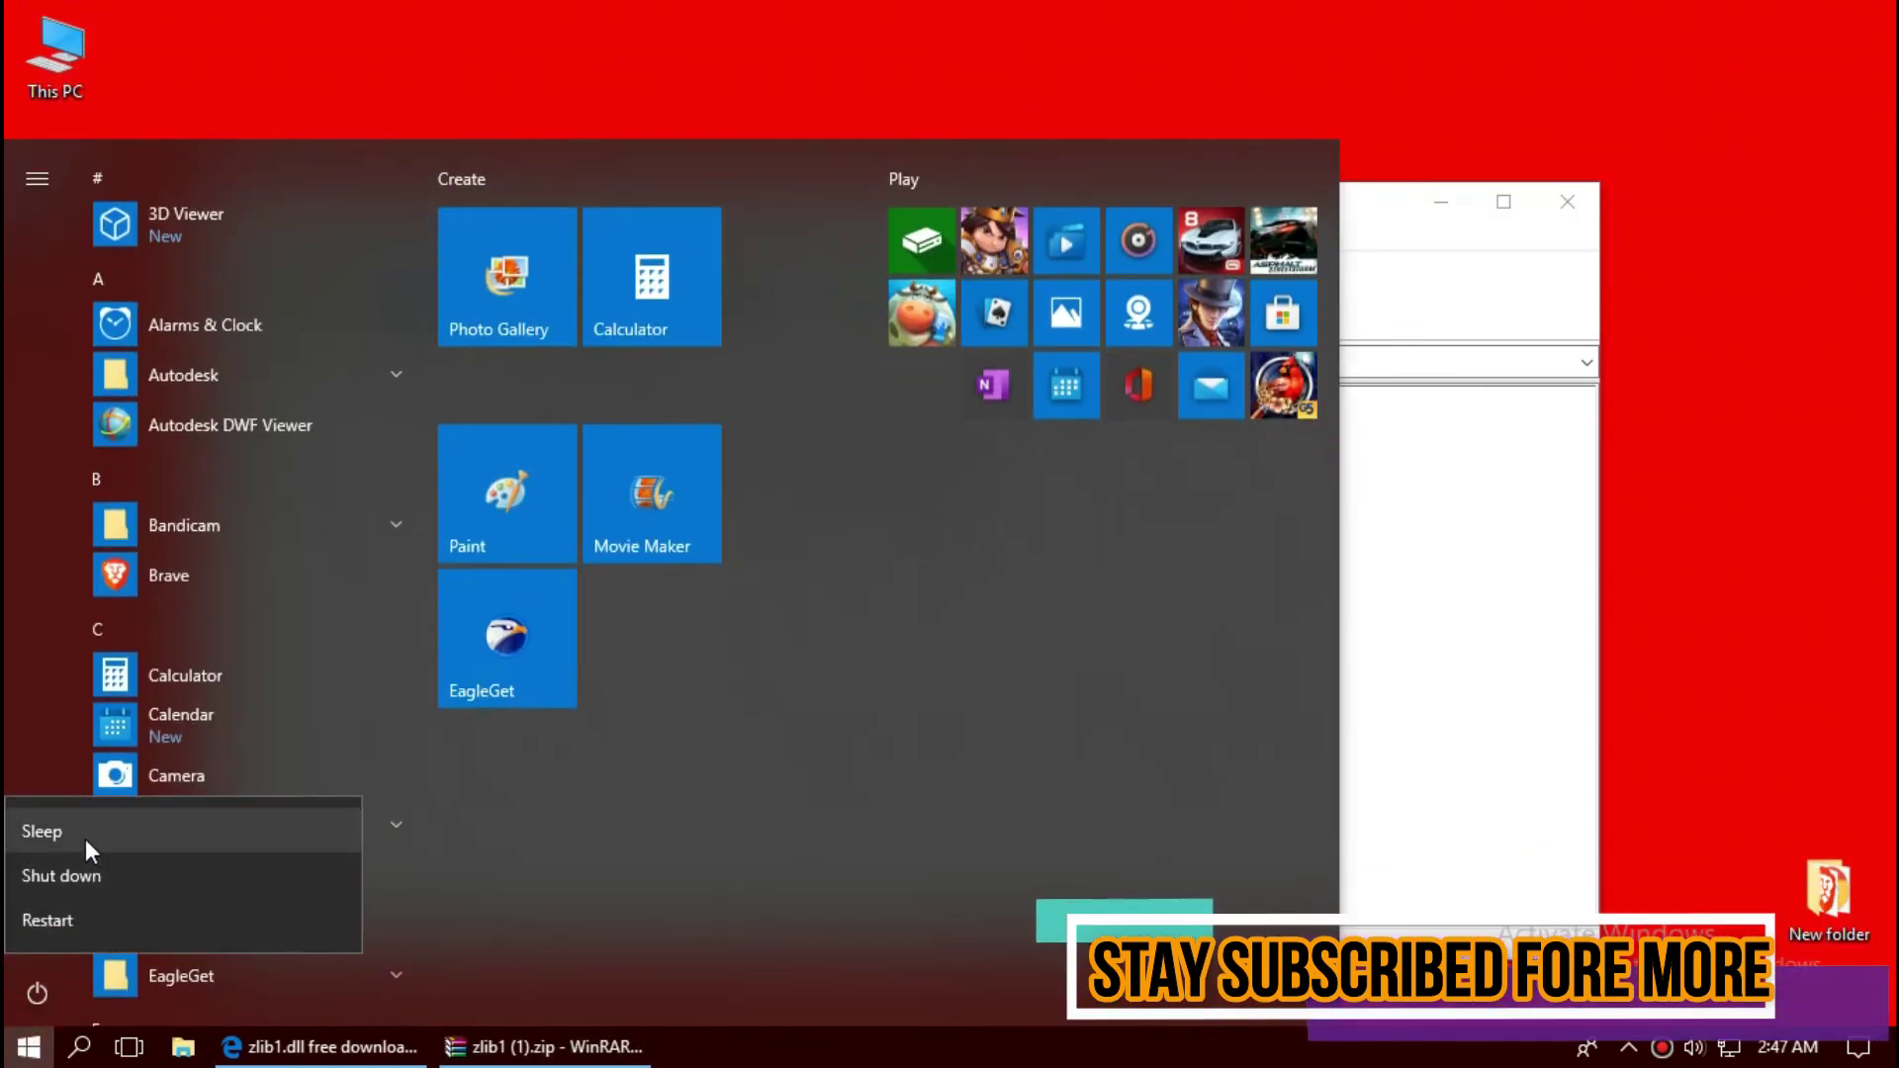